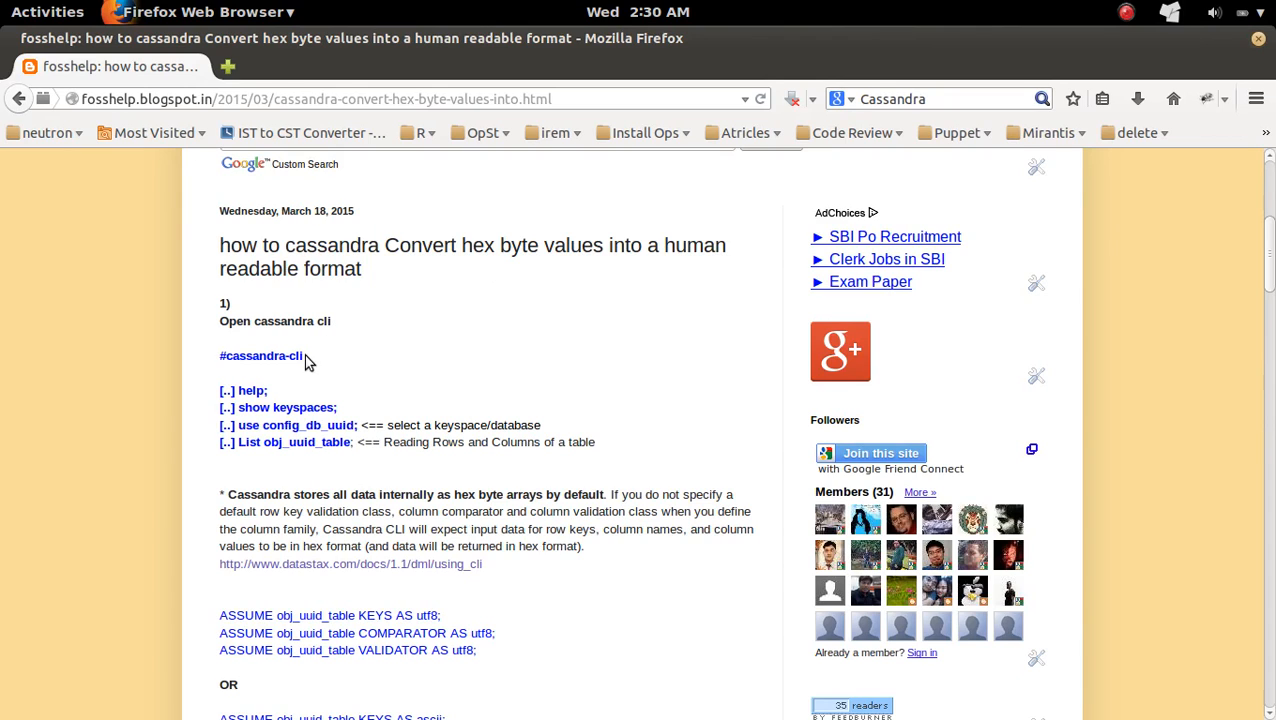
- Copy the cassandra-cli command from the fosshelp page and bring up the window overview
left_click_drag(303, 356, 226, 356)
right_click(228, 356)
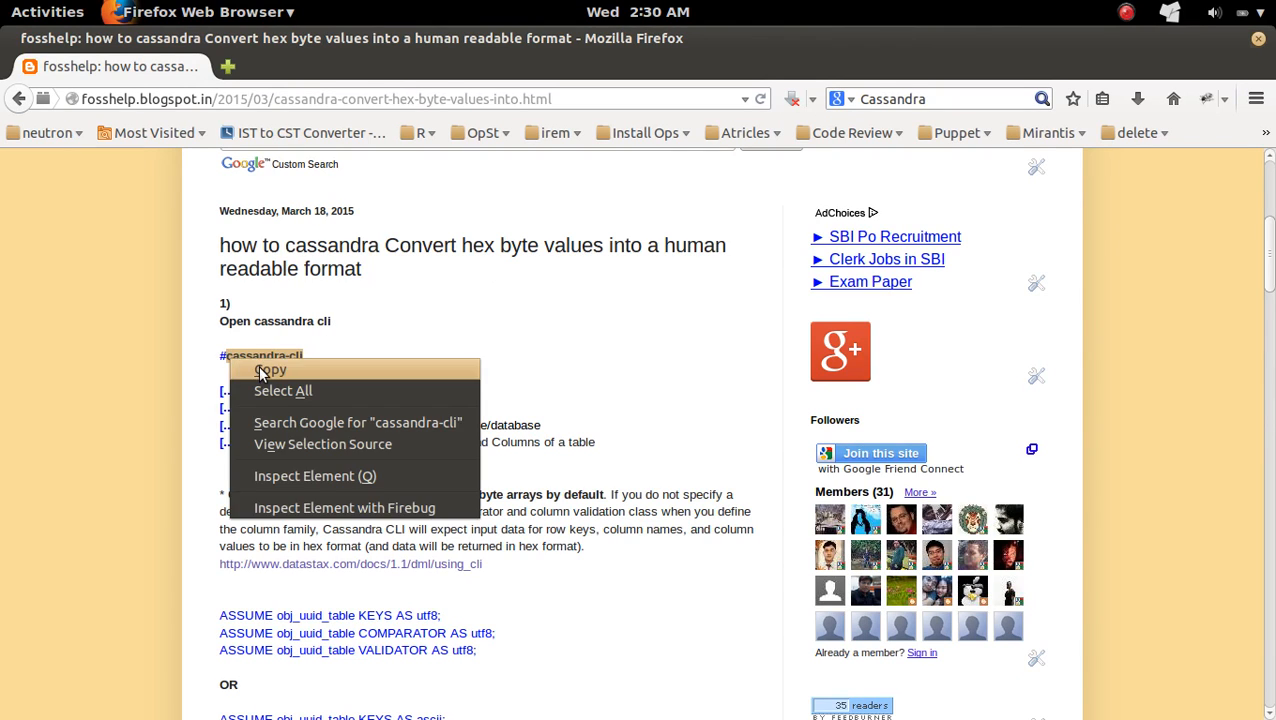
left_click(262, 372)
key("super")
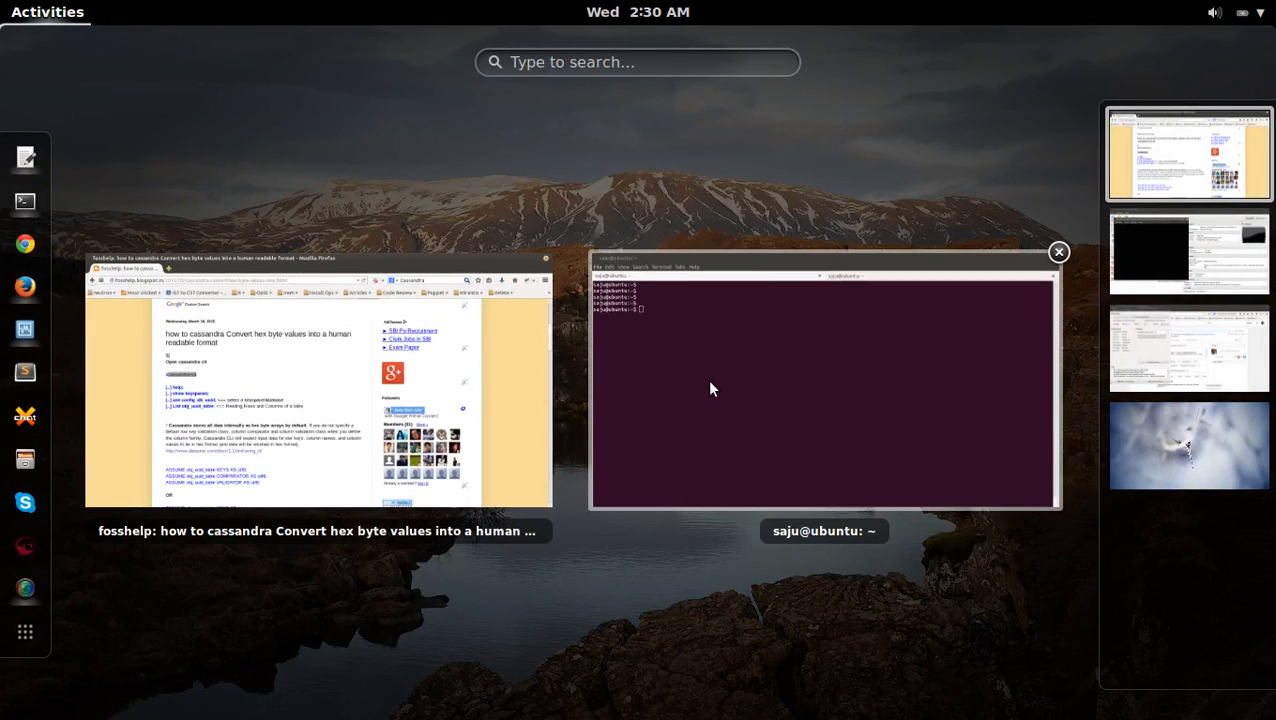
- Launch the Cassandra CLI in the terminal using the pasted cassandra-cli command
left_click(711, 388)
key("ctrl+shift+v")
key("Return")
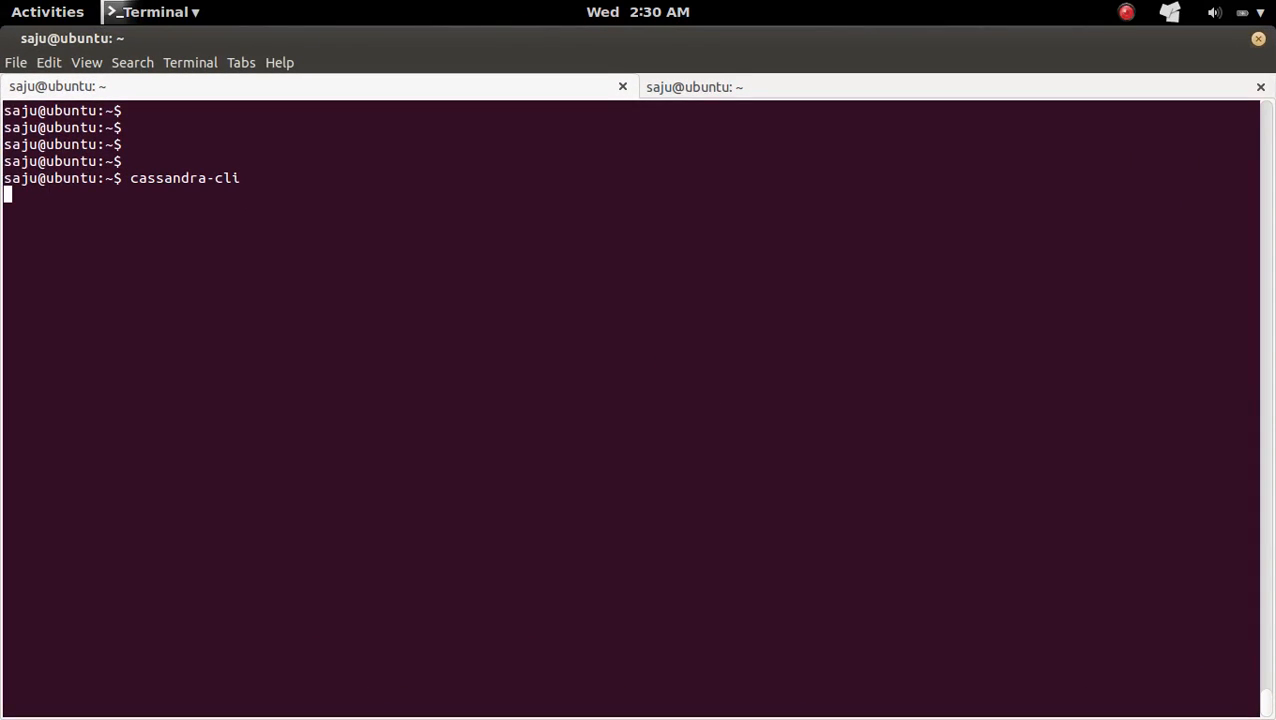
key("Return")
key("Return")
key("Return")
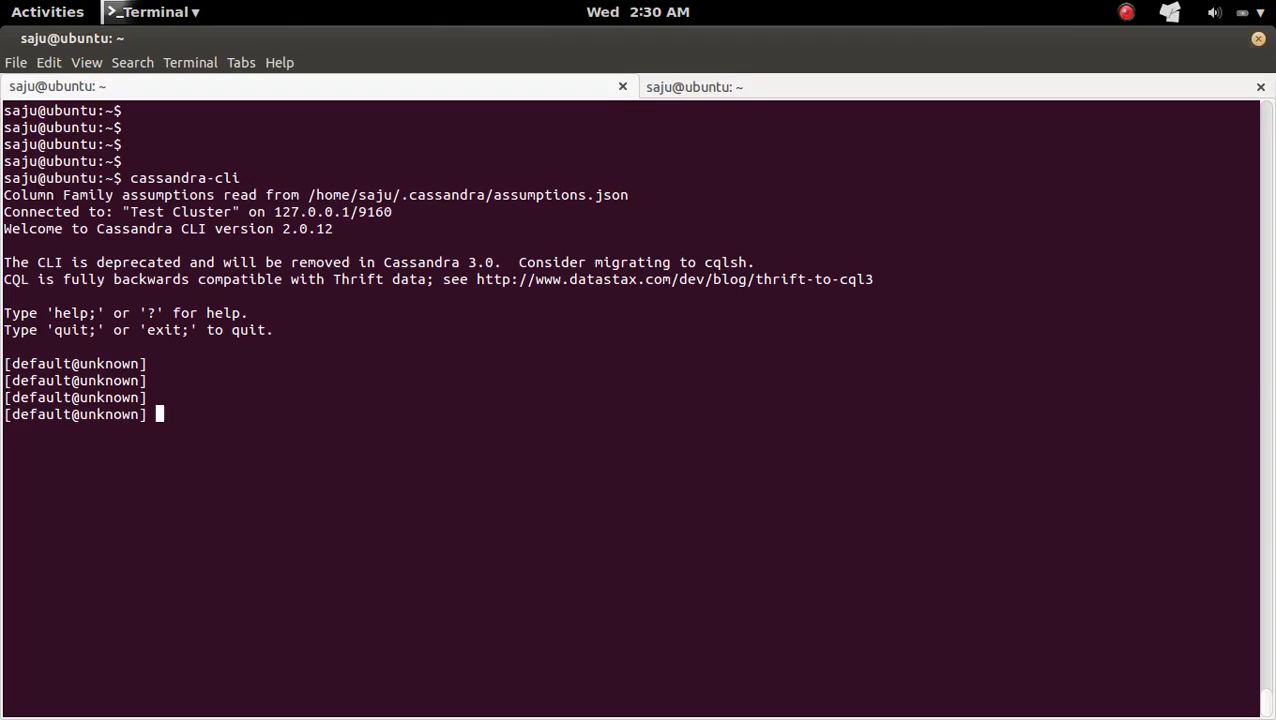
key("Return")
- Check the tutorial briefly, then run help; in the CLI to list available commands
key("super")
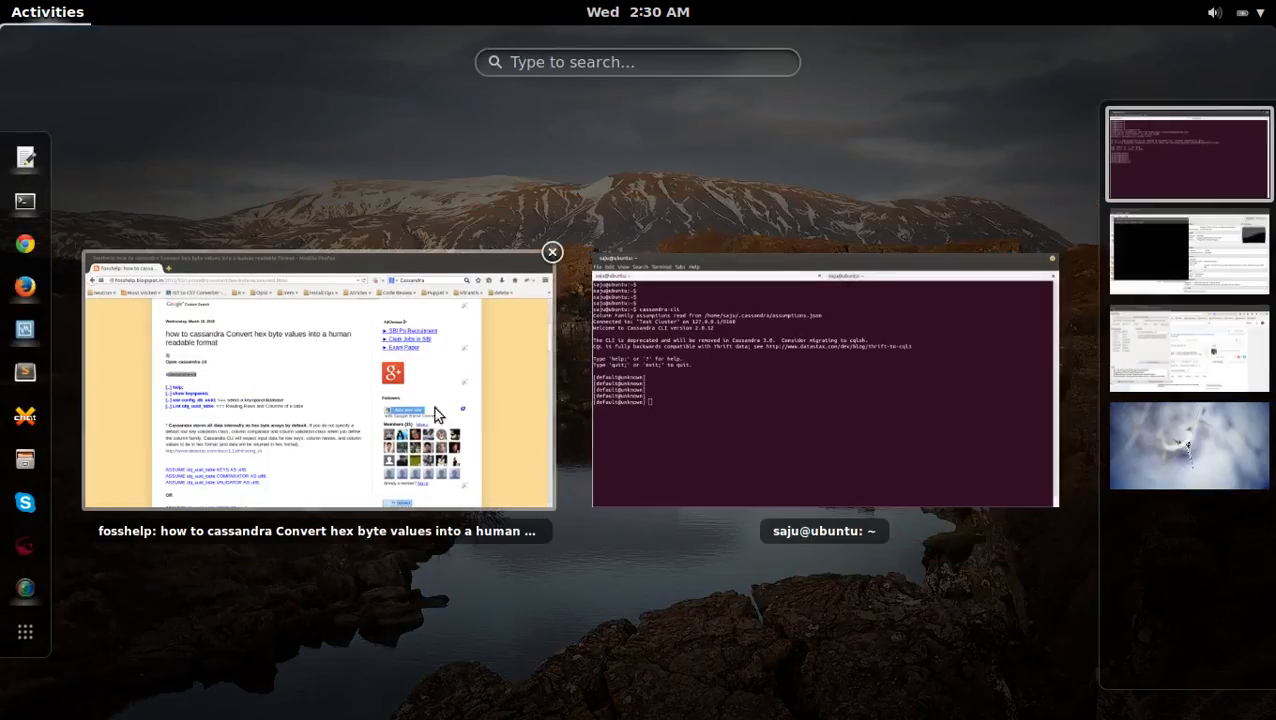
left_click(434, 407)
key("super")
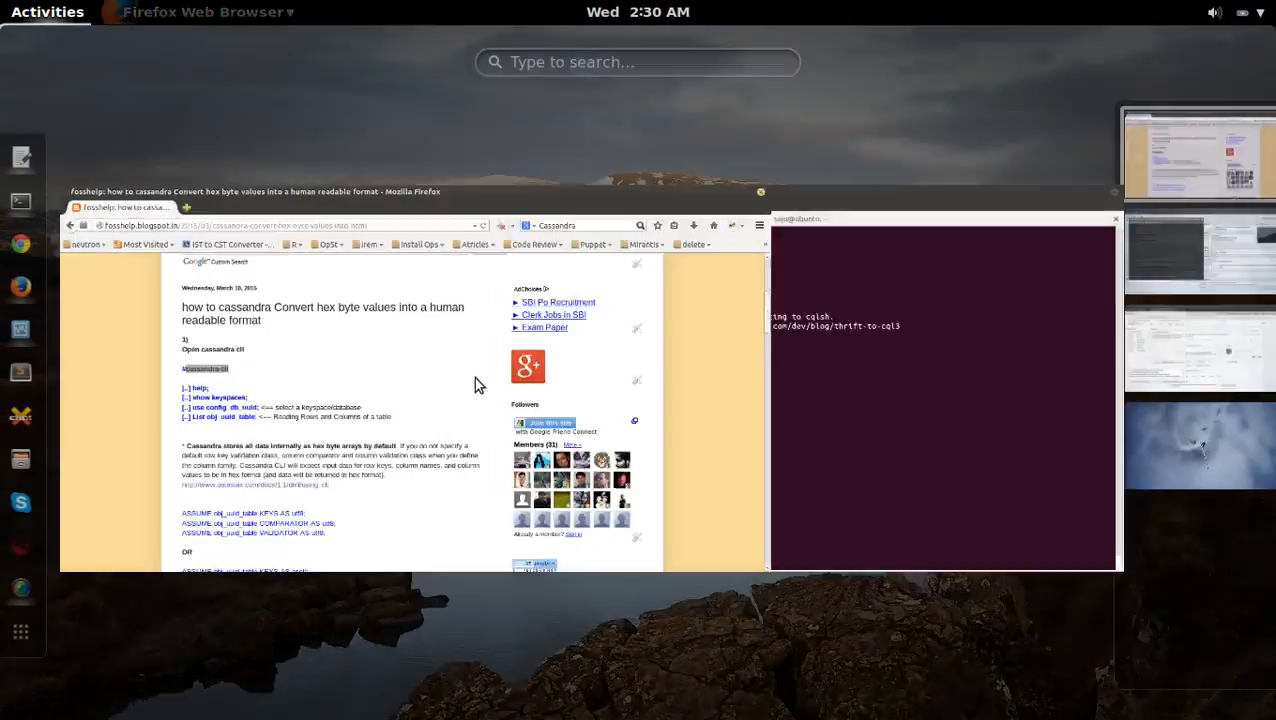
left_click(674, 372)
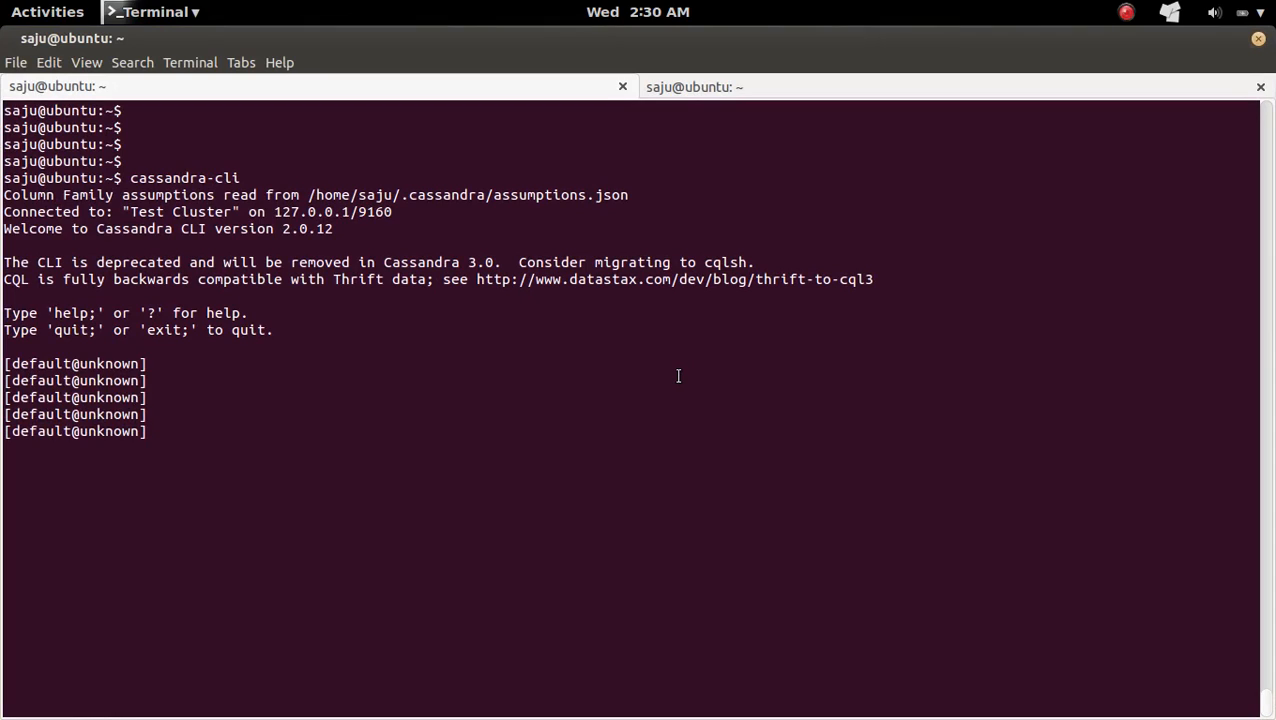
type("h")
type("elp")
key("Return")
type(";")
key("Return")
key("Return")
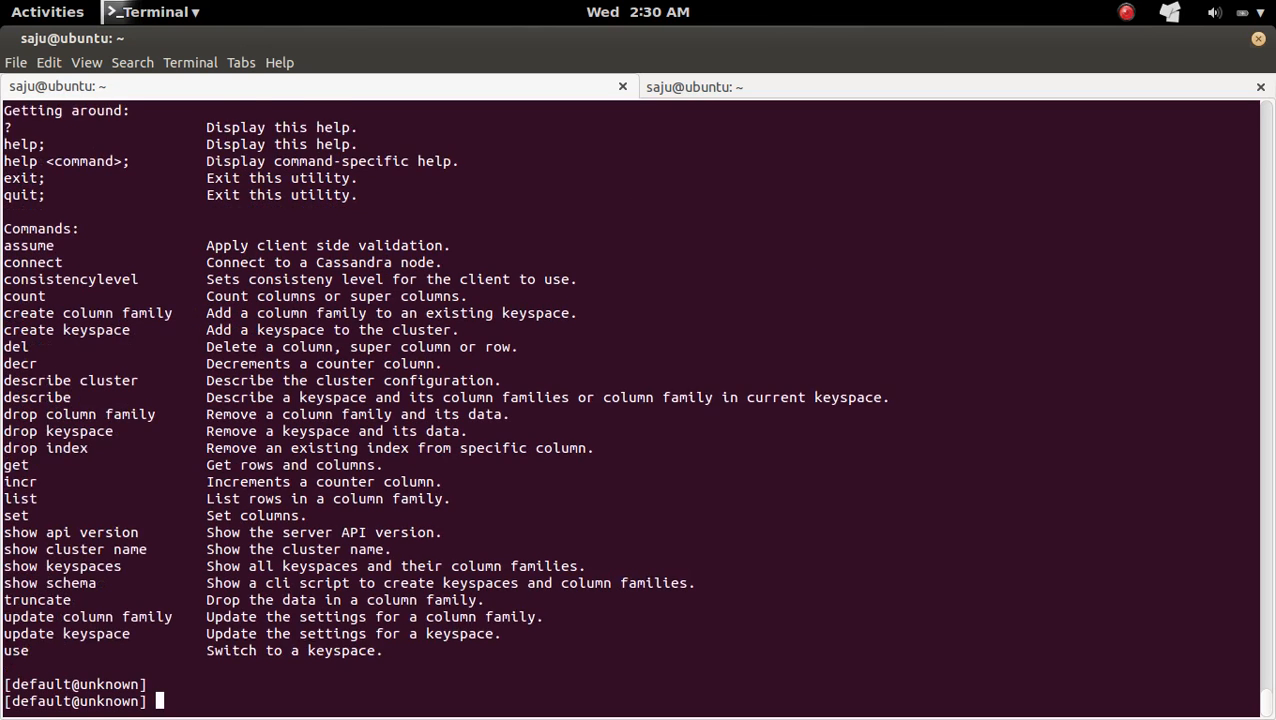
key("Return")
key("Return")
key("Return")
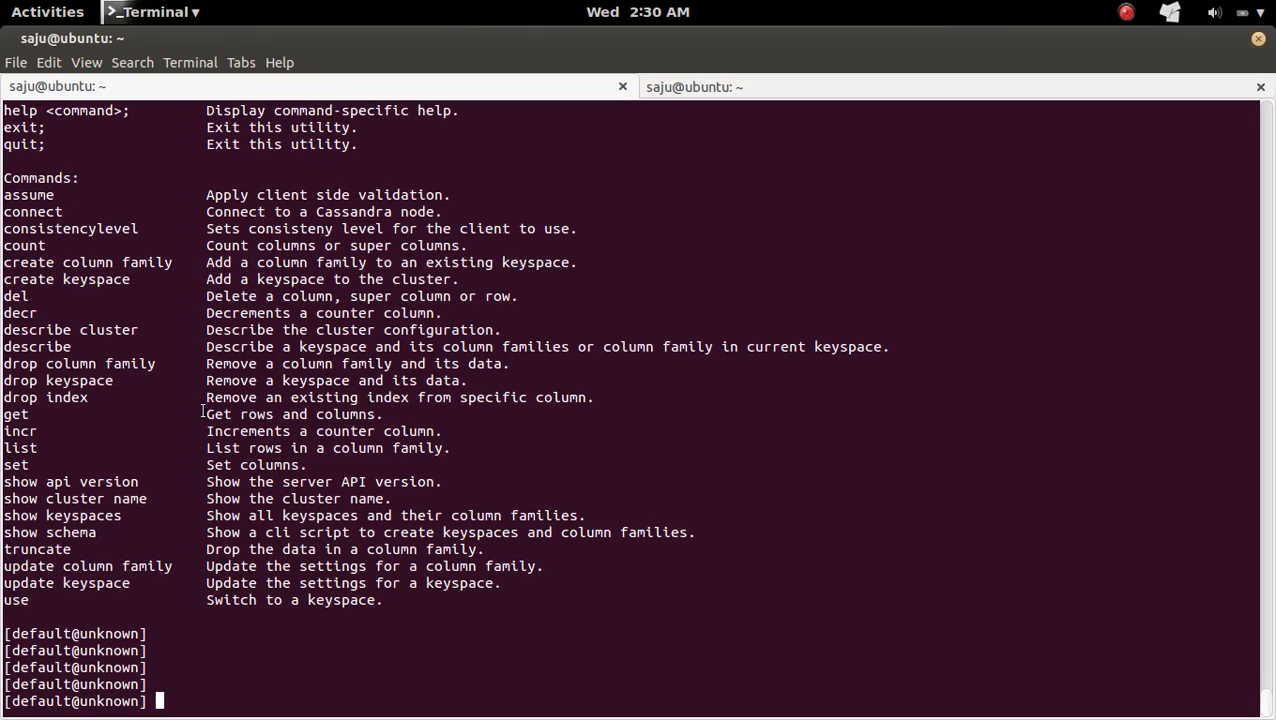
- Copy 'show keyspaces;' from the blog and run it in the CLI to list all keyspaces
key("super")
left_click(292, 430)
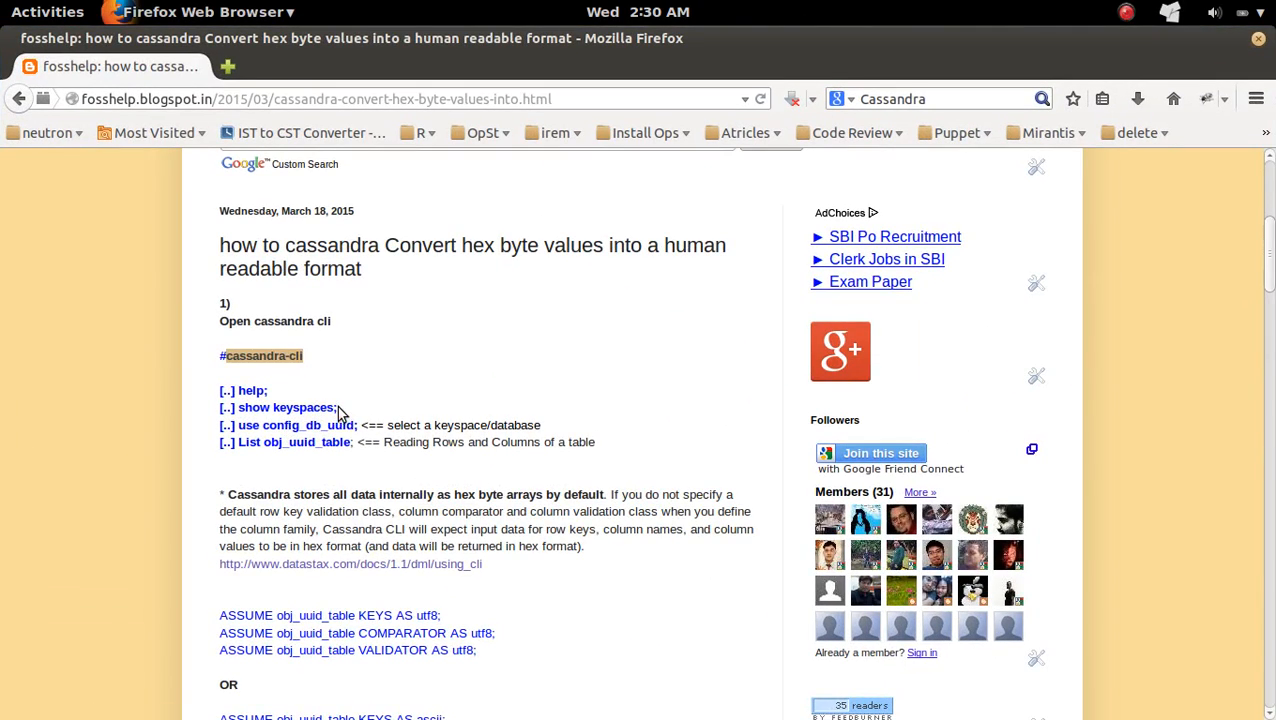
left_click_drag(338, 408, 238, 410)
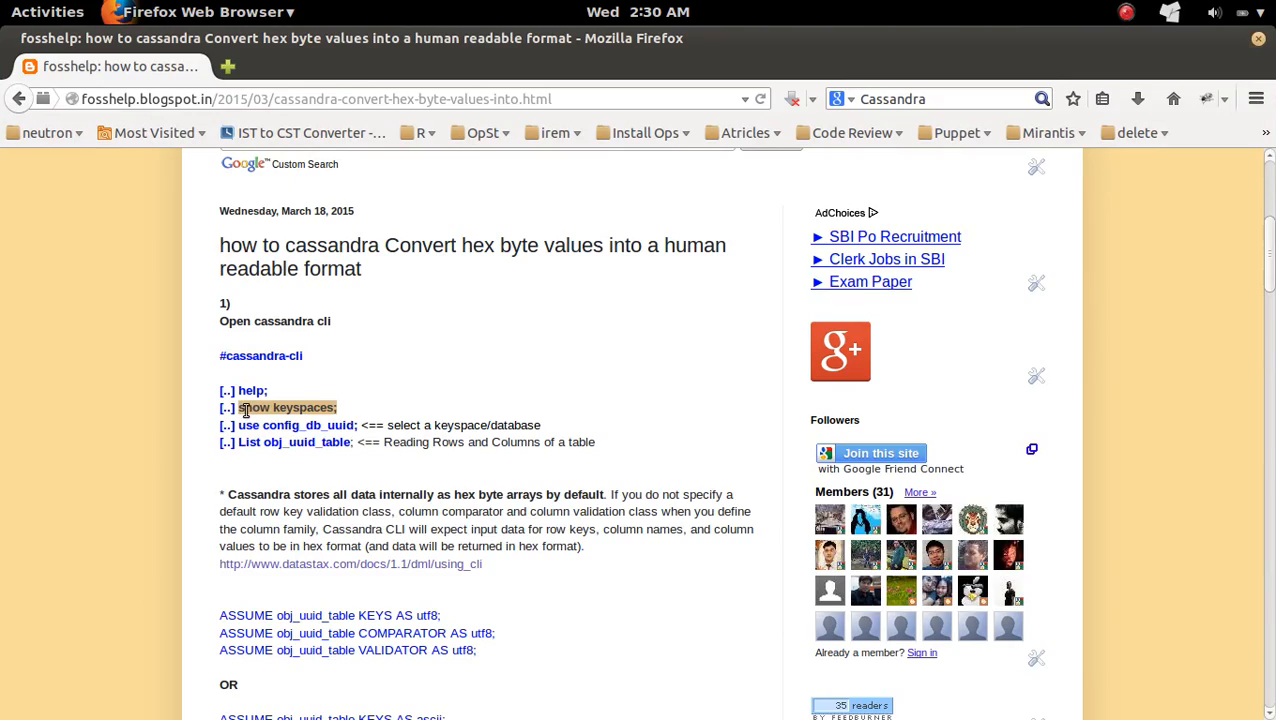
right_click(244, 410)
left_click(280, 425)
key("super")
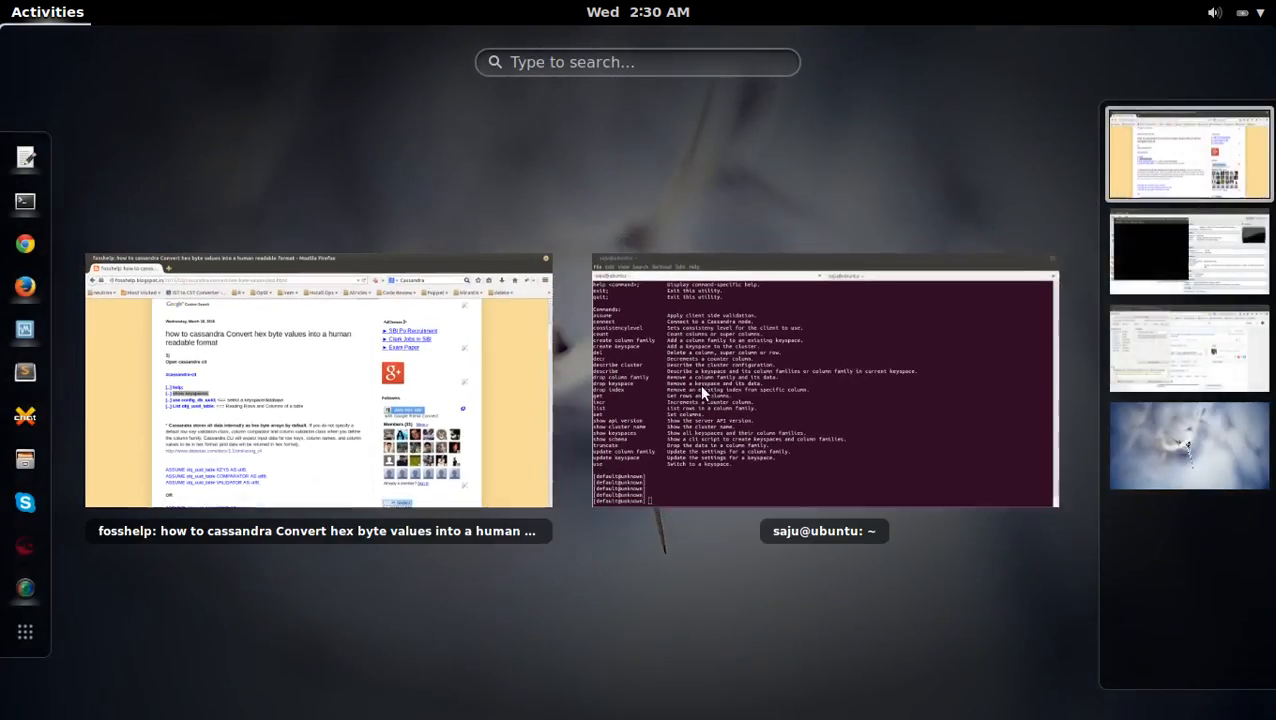
left_click(857, 379)
key("ctrl+shift+v")
key("Return")
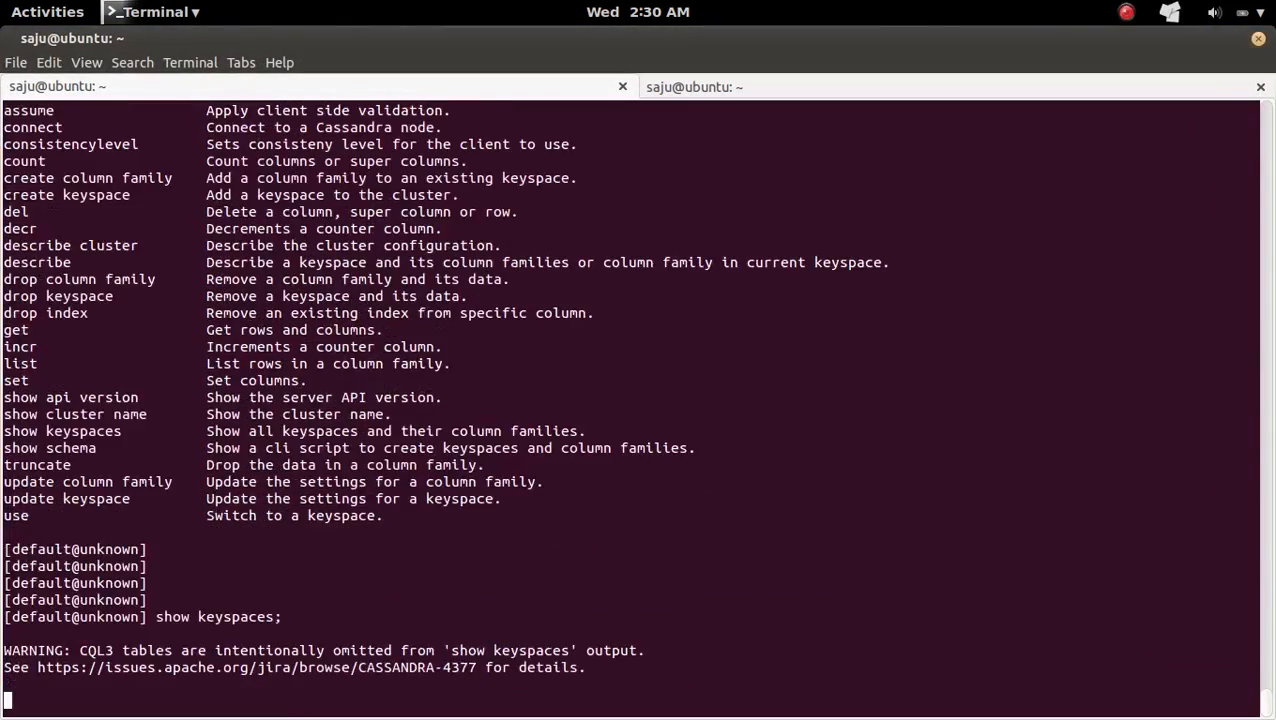
key("Return")
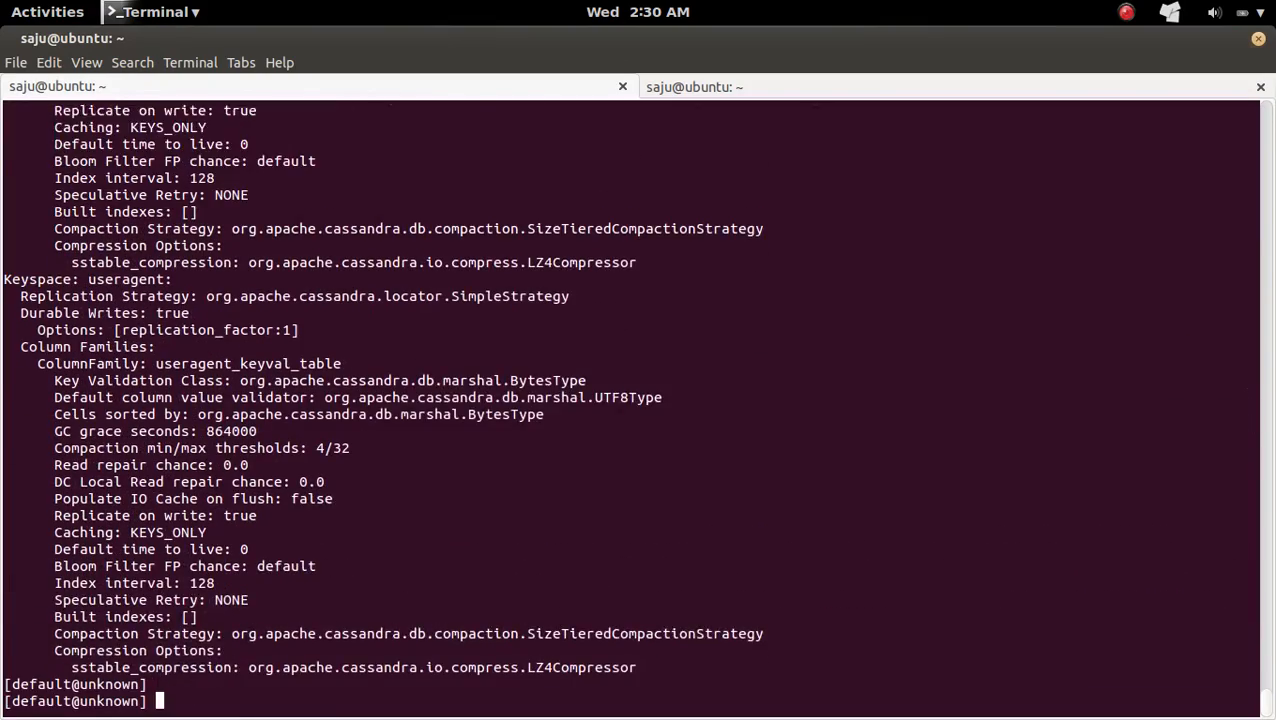
key("Return")
key("Return")
key("Return")
- Copy 'use config_db_uuid;' from the blog, run it to enter that keyspace, and return to Firefox
key("super")
left_click(355, 342)
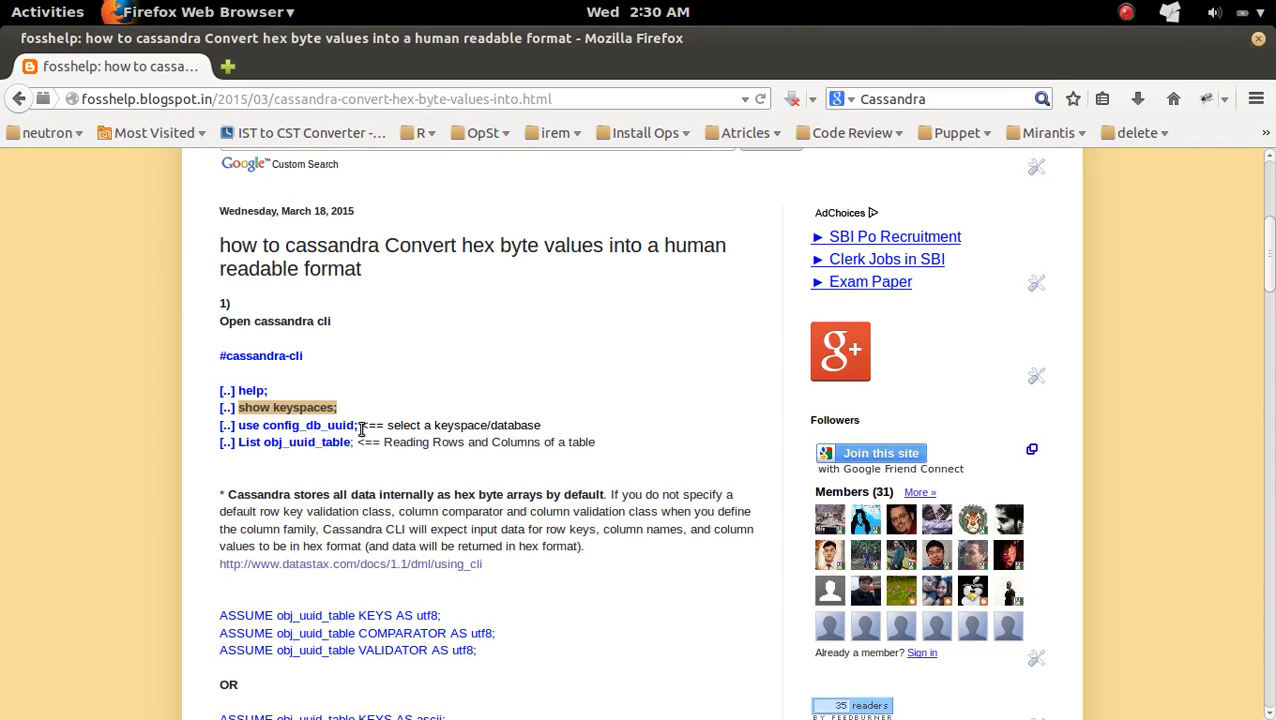
left_click_drag(358, 425, 233, 427)
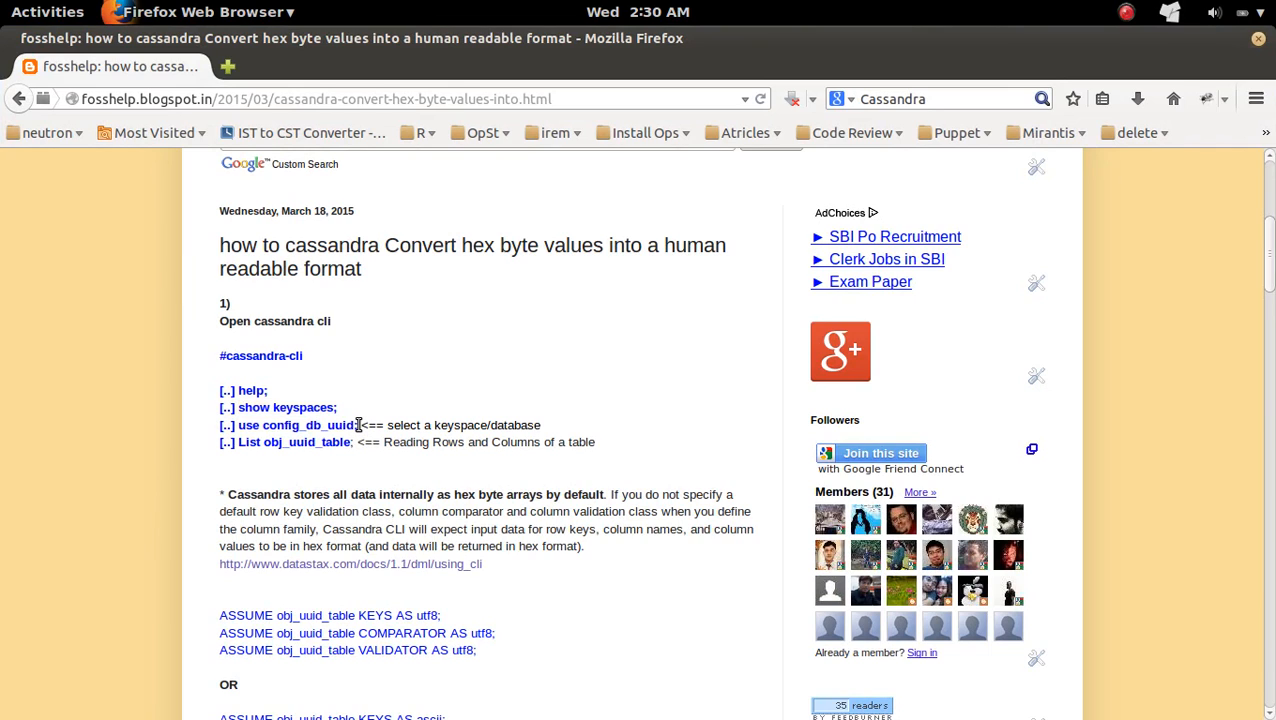
right_click(250, 425)
left_click(280, 434)
key("super")
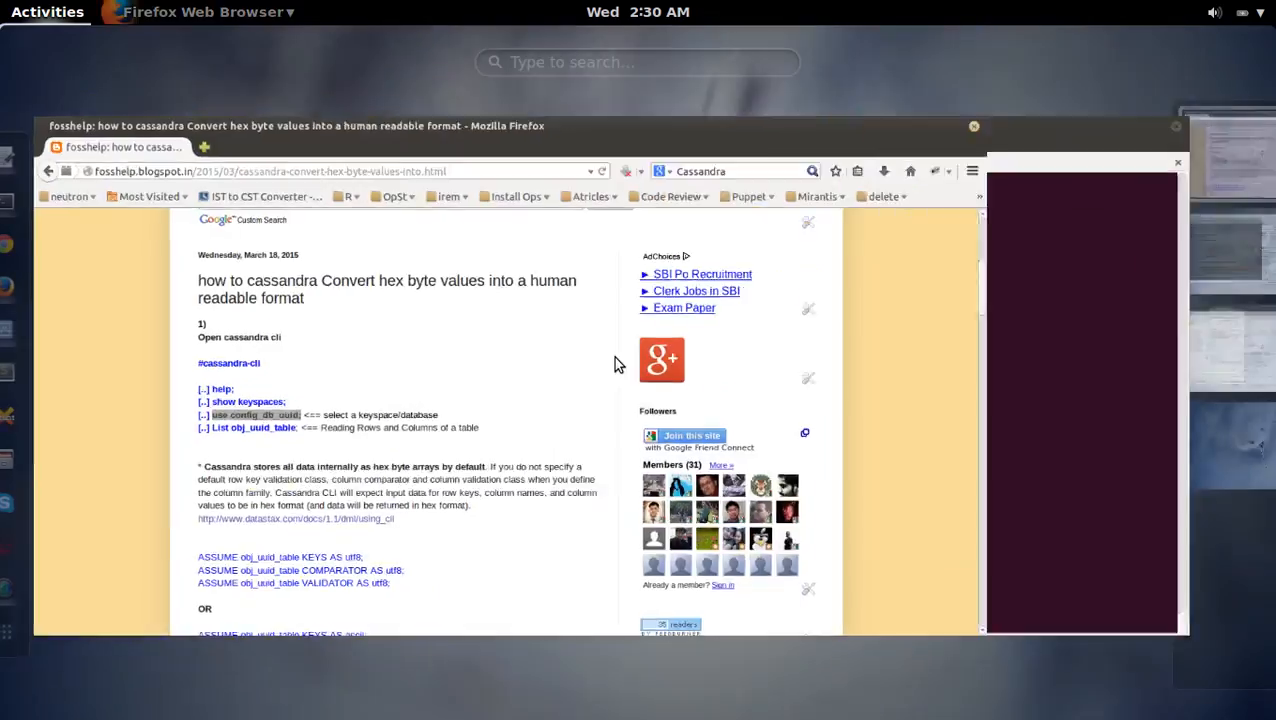
left_click(807, 379)
key("ctrl+shift+v")
key("Return")
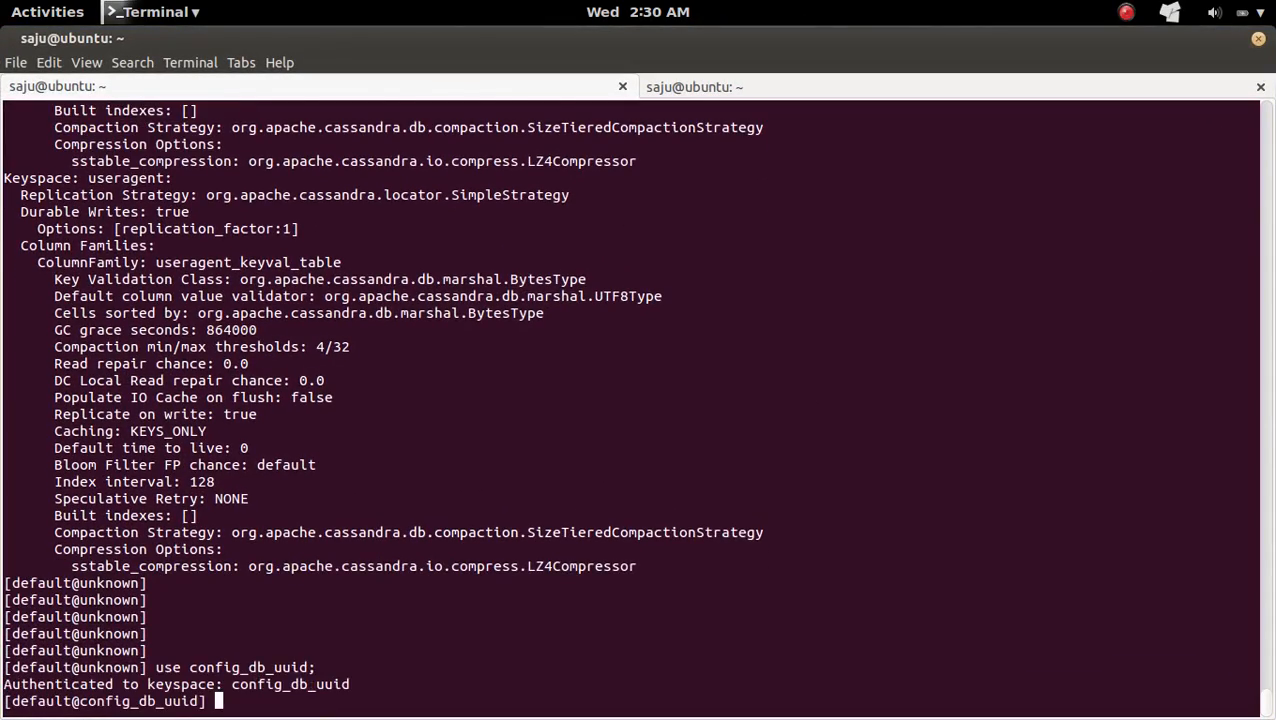
key("Return")
key("Return")
key("Return")
key("Return")
key("Return")
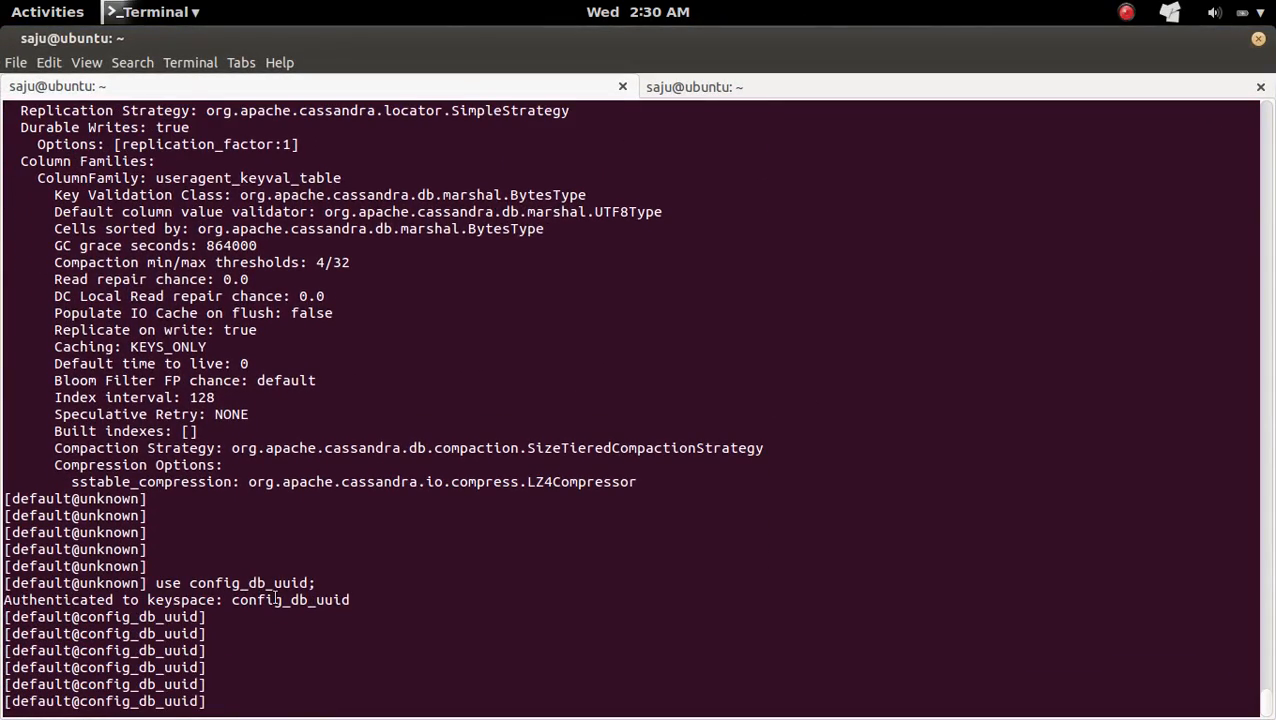
left_click_drag(190, 582, 310, 582)
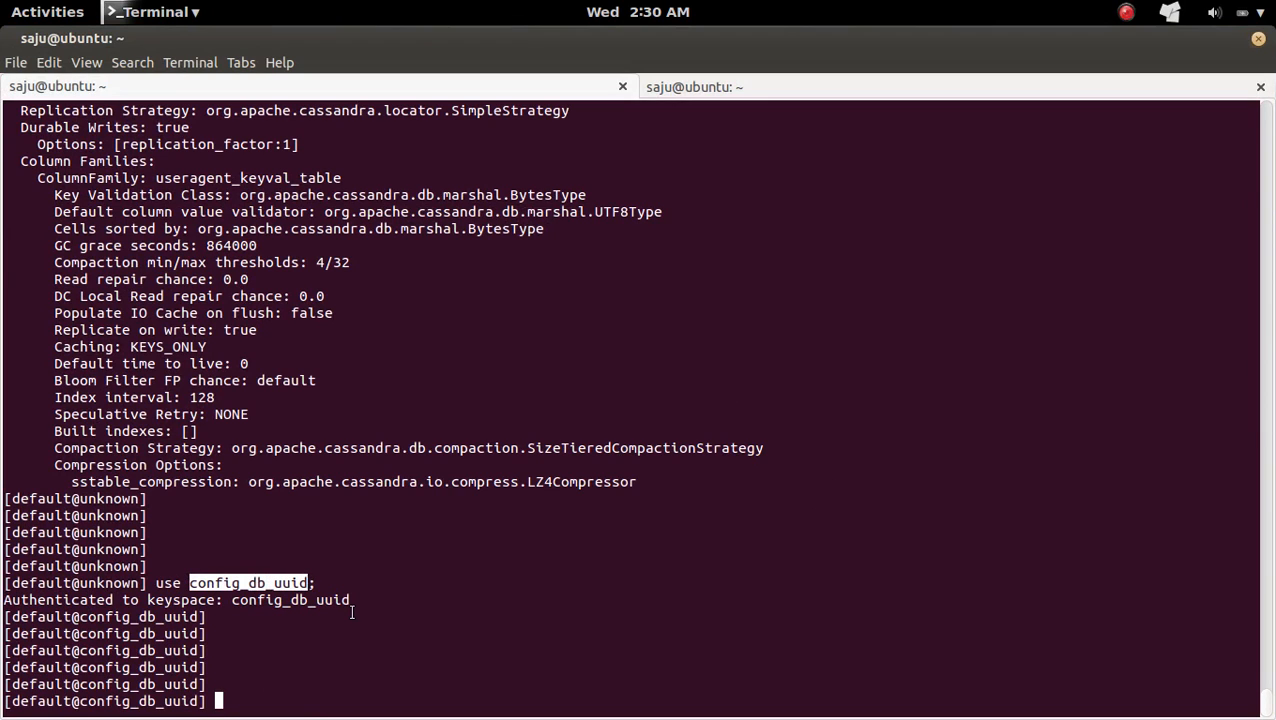
key("super")
left_click(245, 410)
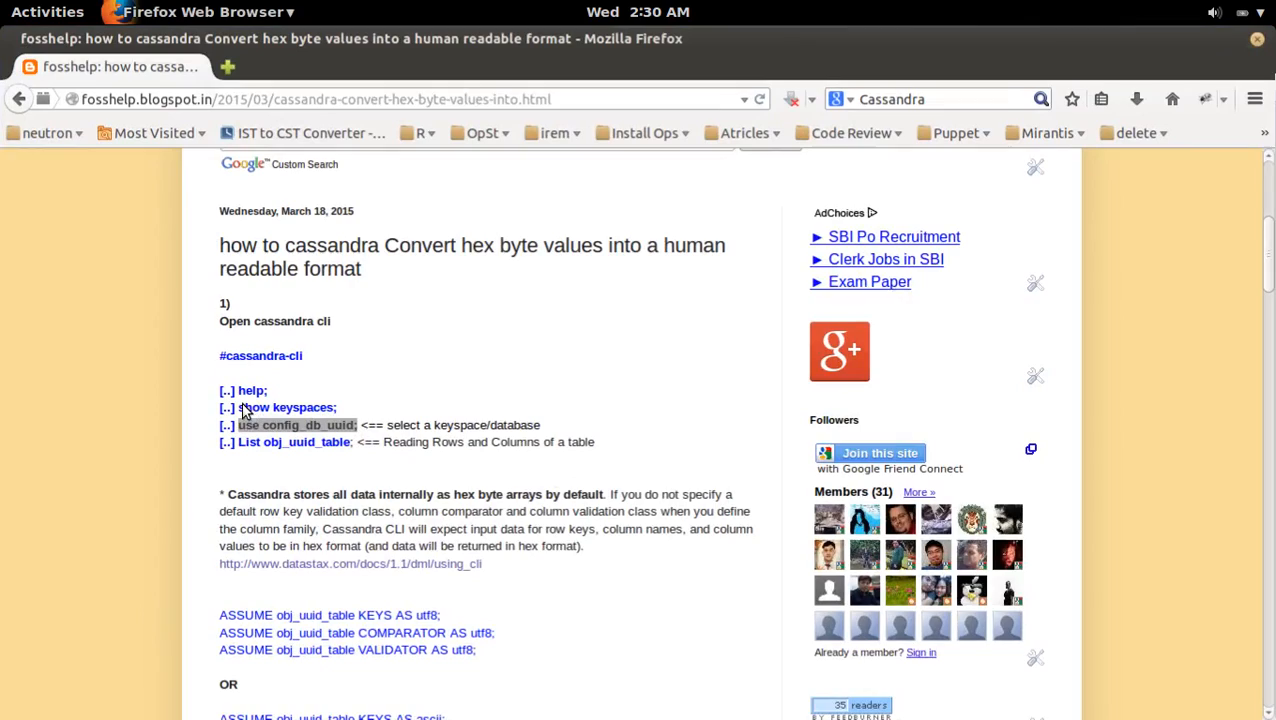
- Run describe; in the CLI to show config_db_uuid's column families
key("super")
left_click(738, 370)
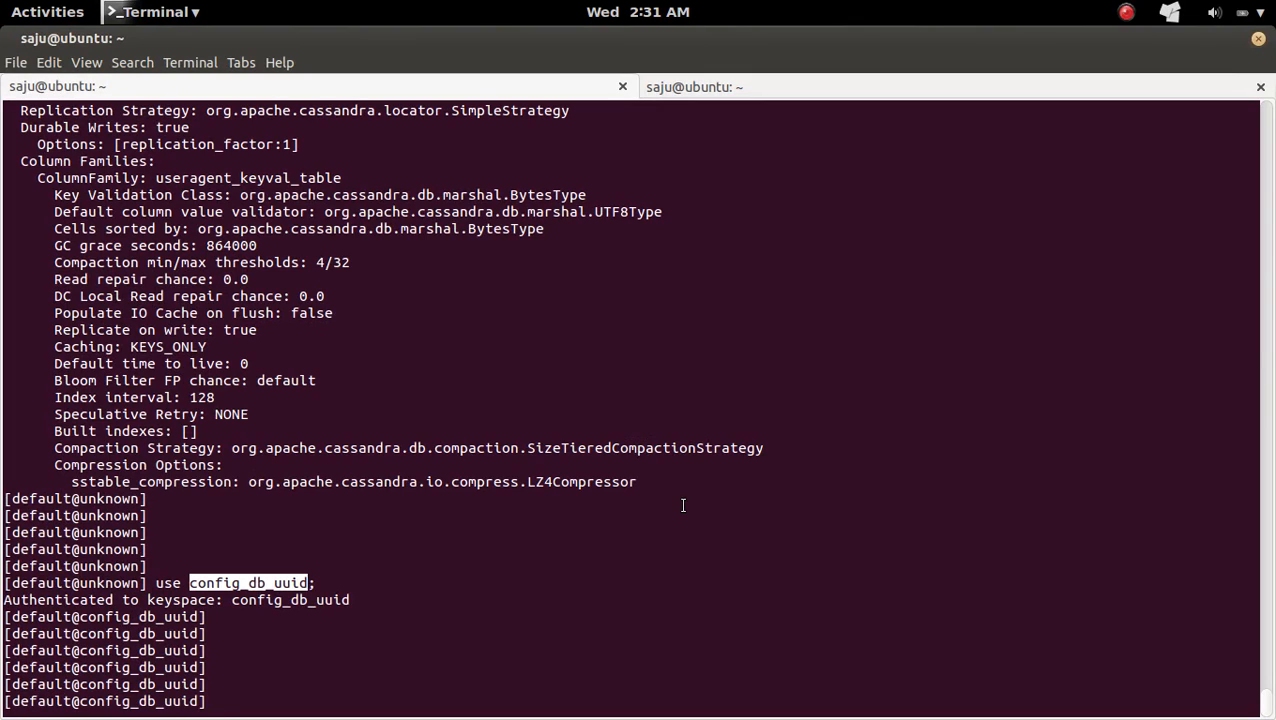
type("describe")
type(";")
key("Return")
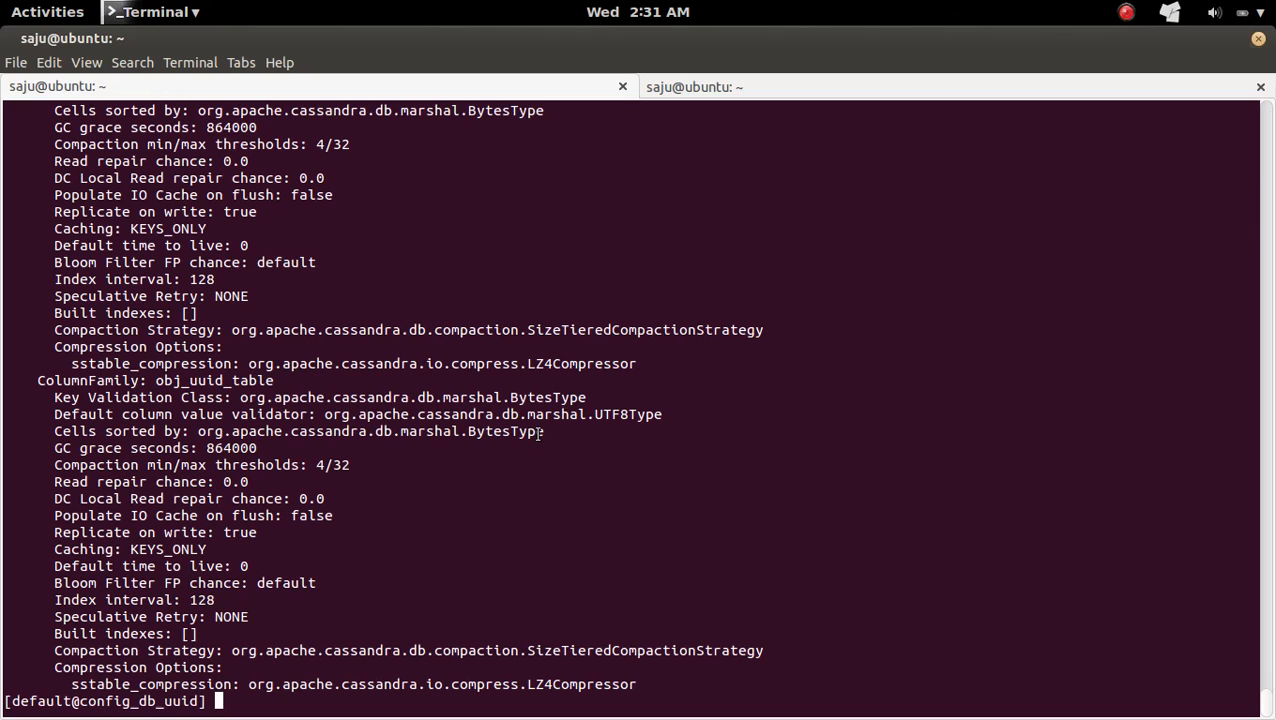
double_click(190, 381)
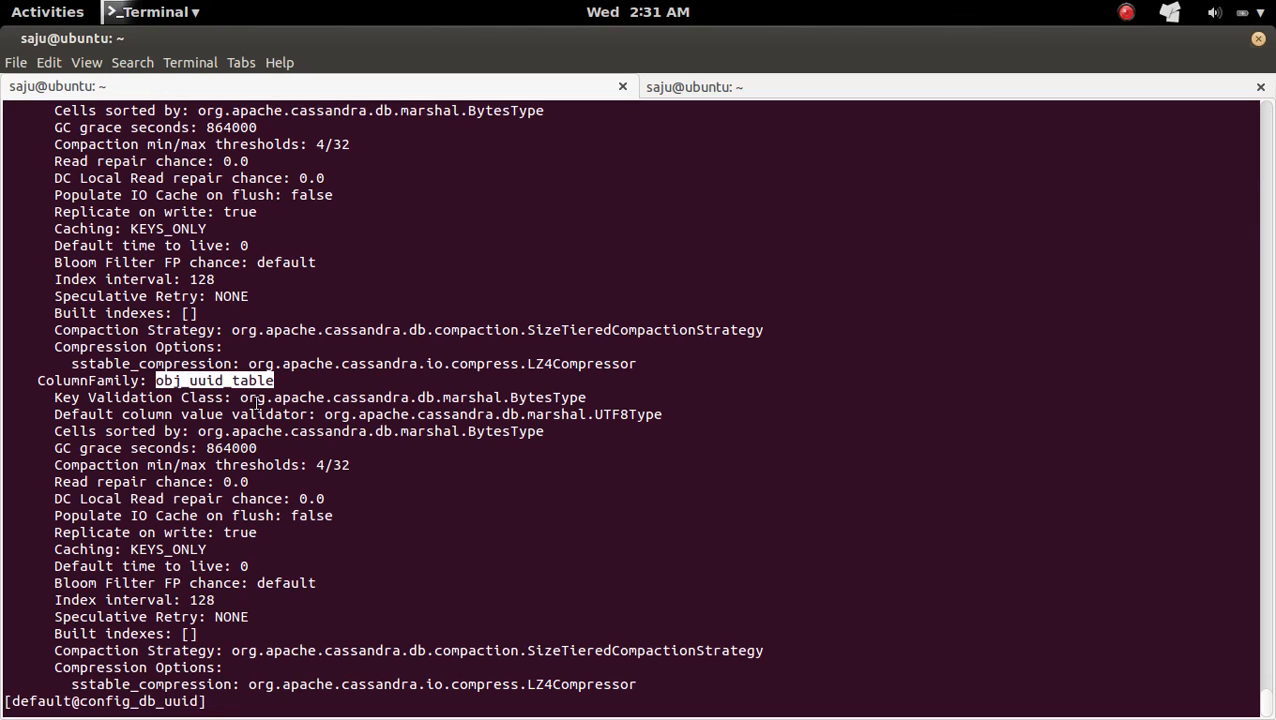
scroll(355, 388, "up", 4)
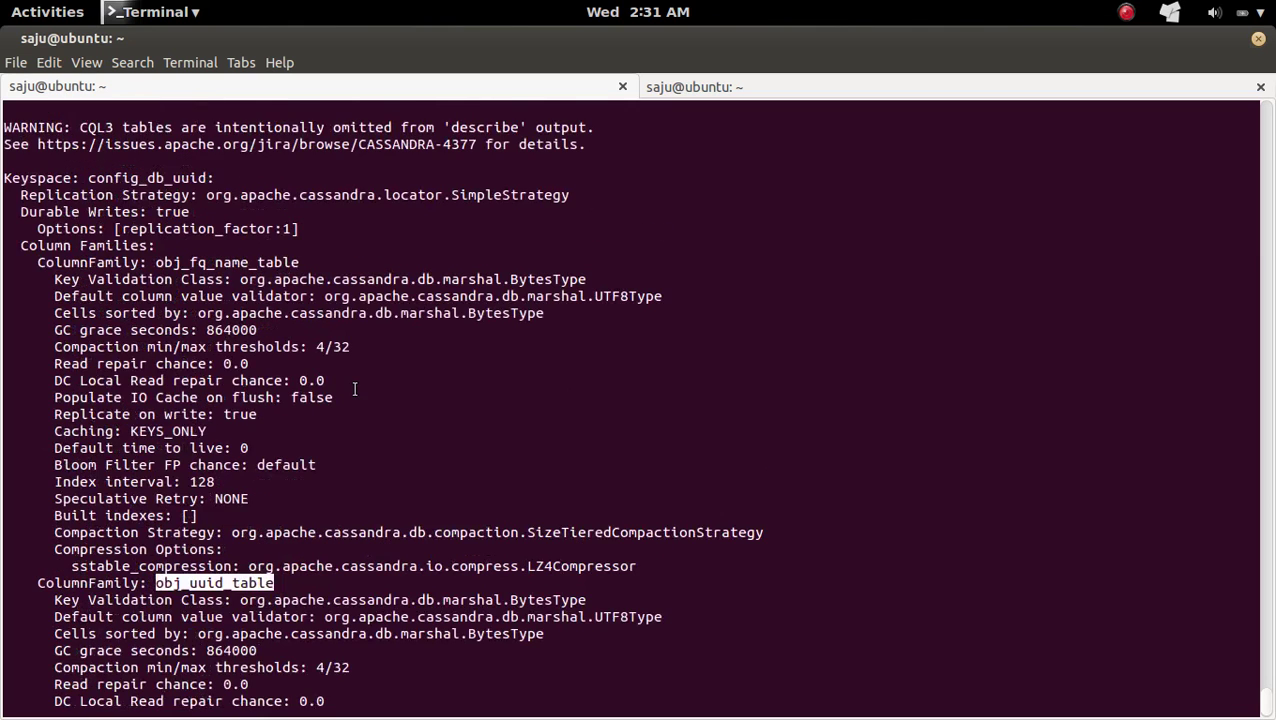
double_click(232, 264)
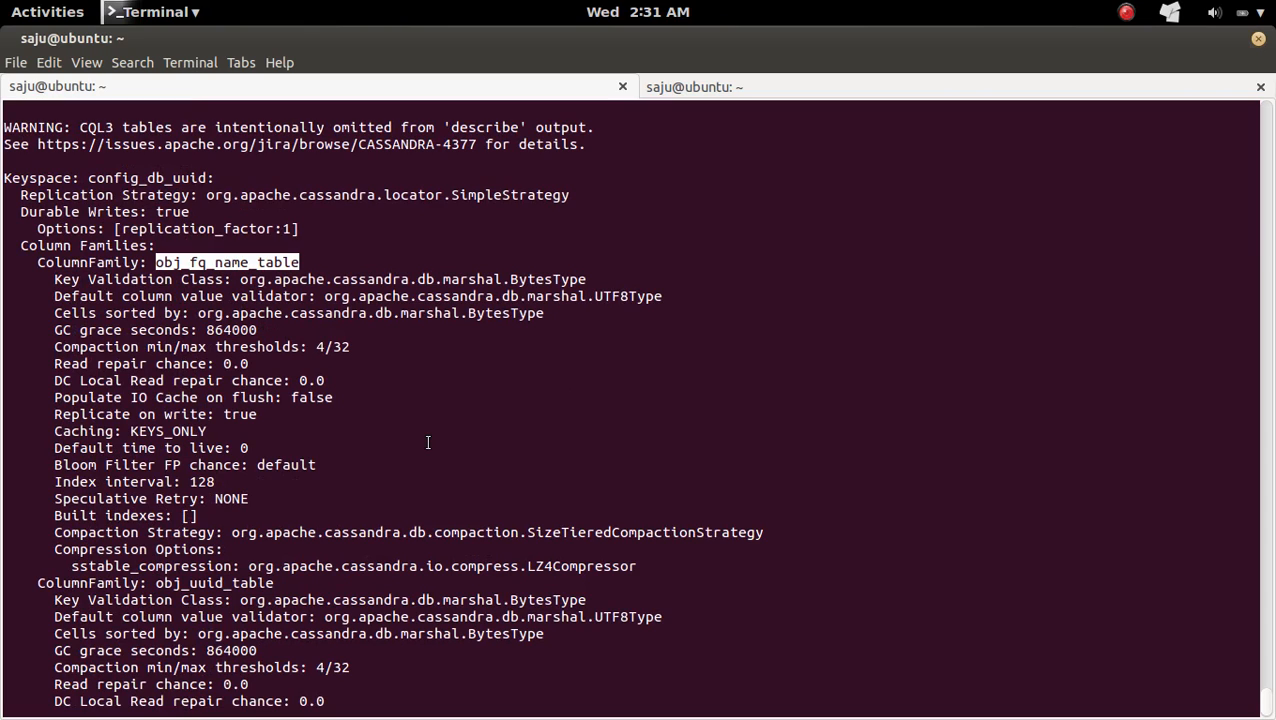
- Copy the obj_uuid_table name from the output and clear the prompt with blank lines
double_click(247, 582)
right_click(247, 582)
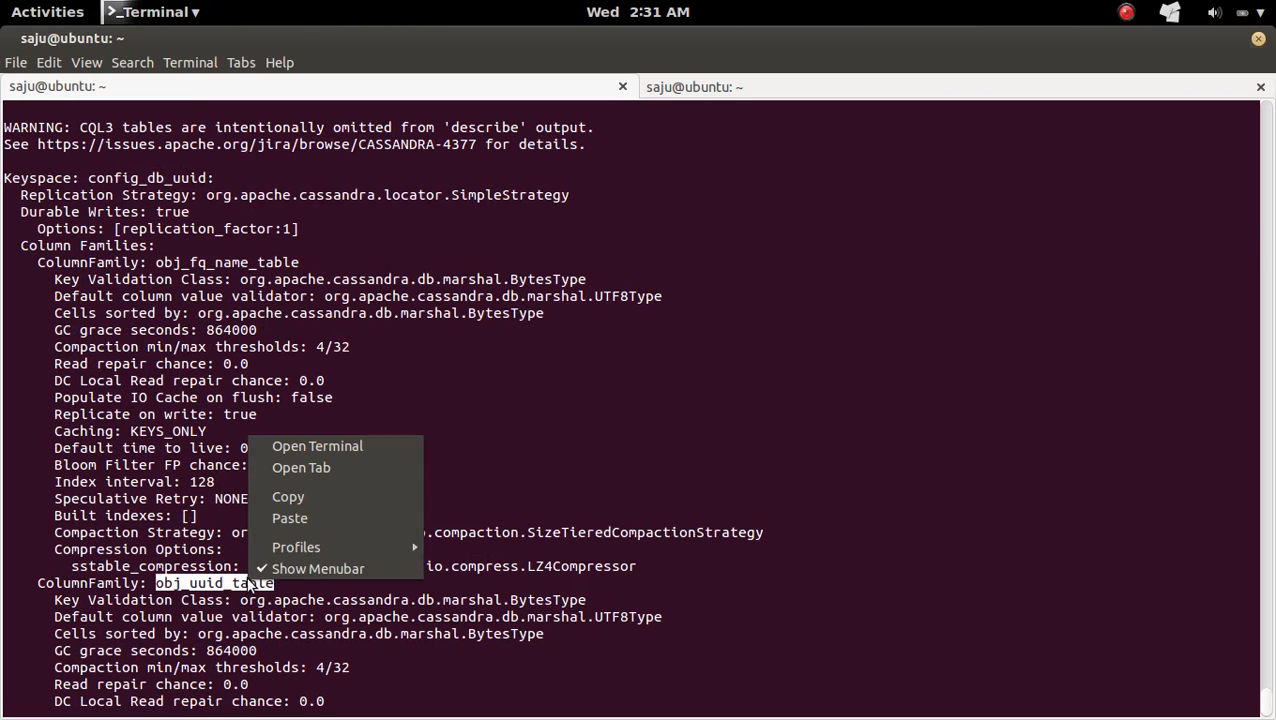
left_click(322, 499)
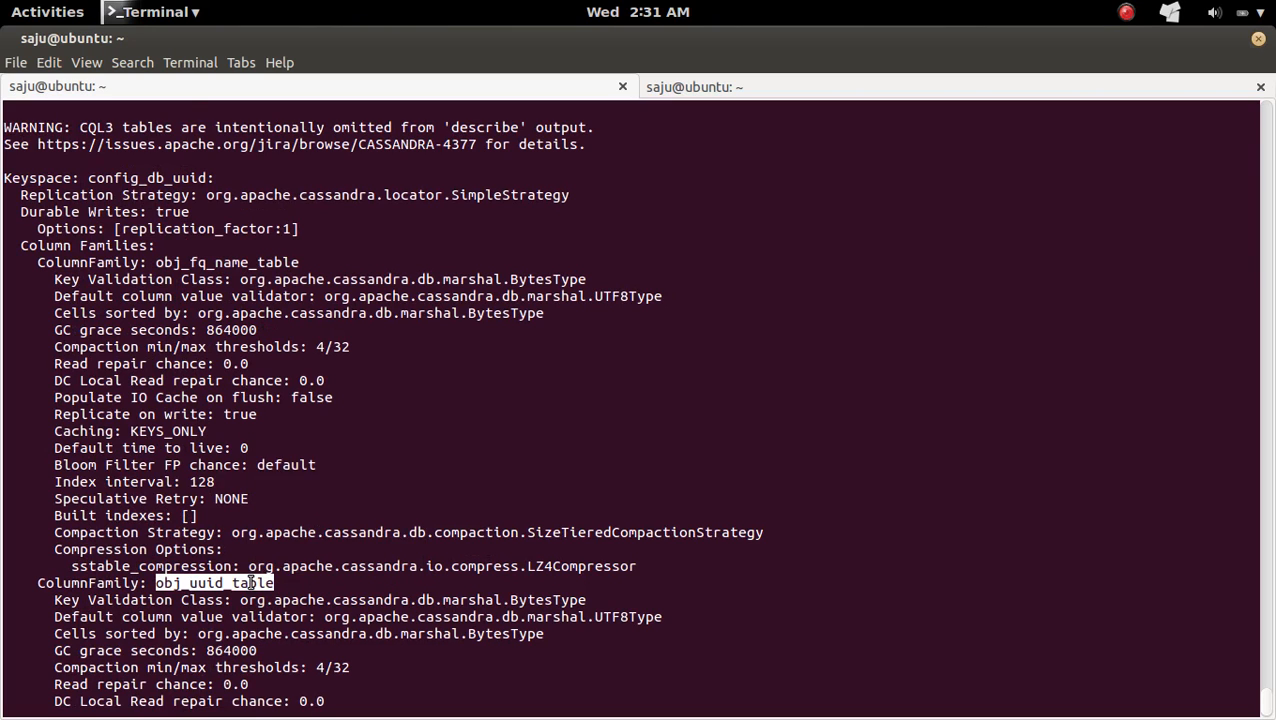
right_click(251, 582)
left_click(313, 489)
scroll(618, 484, "down", 4)
key("BackSpace")
key("BackSpace")
key("BackSpace")
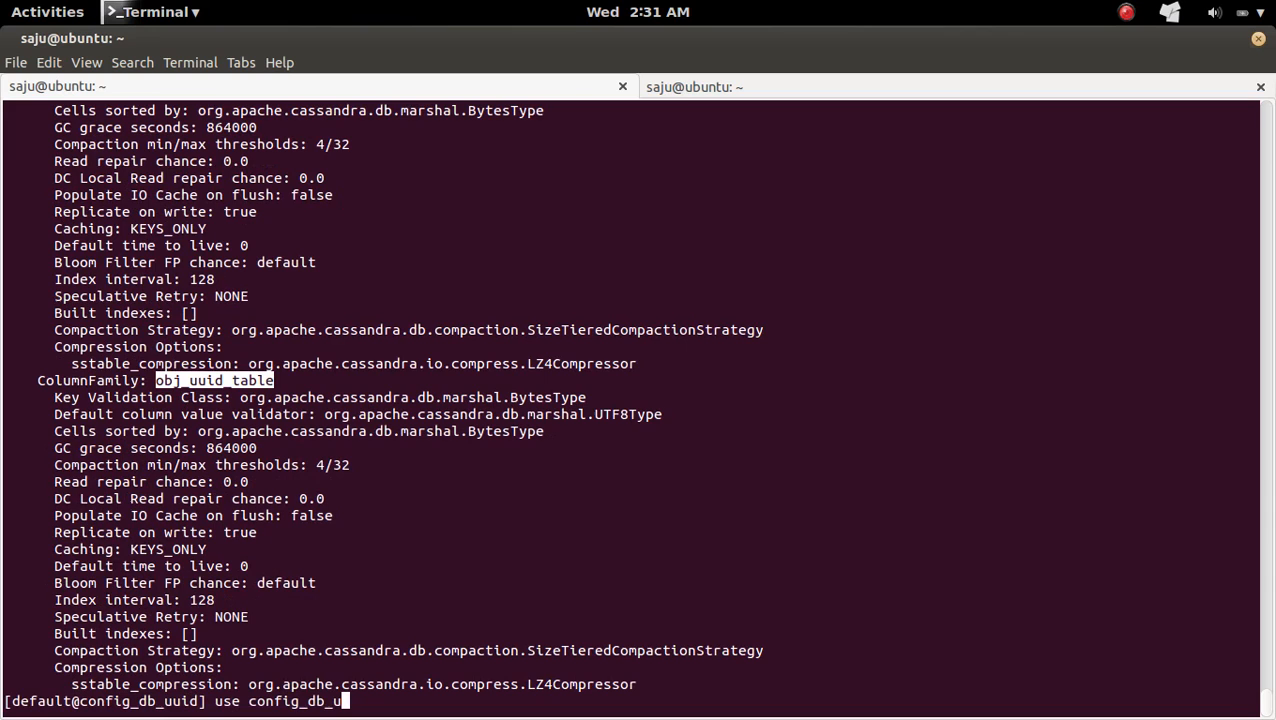
key("BackSpace")
key("BackSpace")
key("BackSpace")
key("BackSpace")
key("BackSpace")
key("BackSpace")
key("Return")
key("Return")
key("Return")
key("Return")
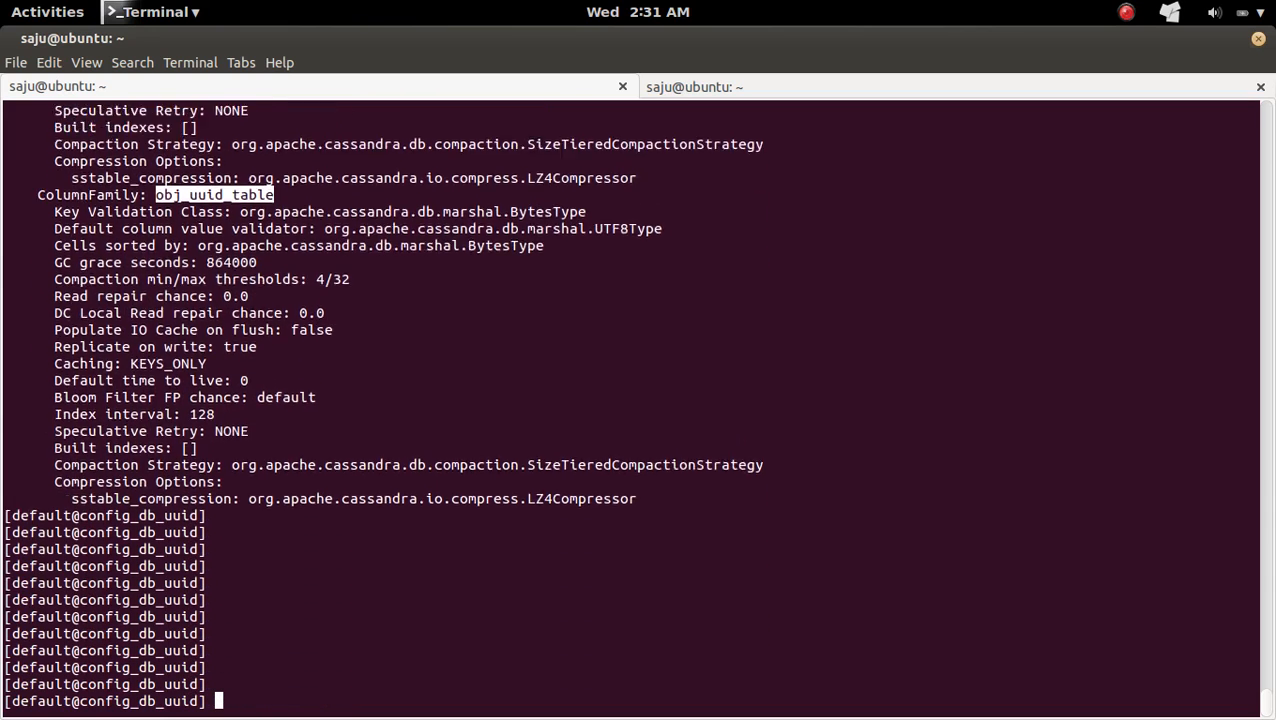
key("Return")
key("Return")
key("Return")
type("list ")
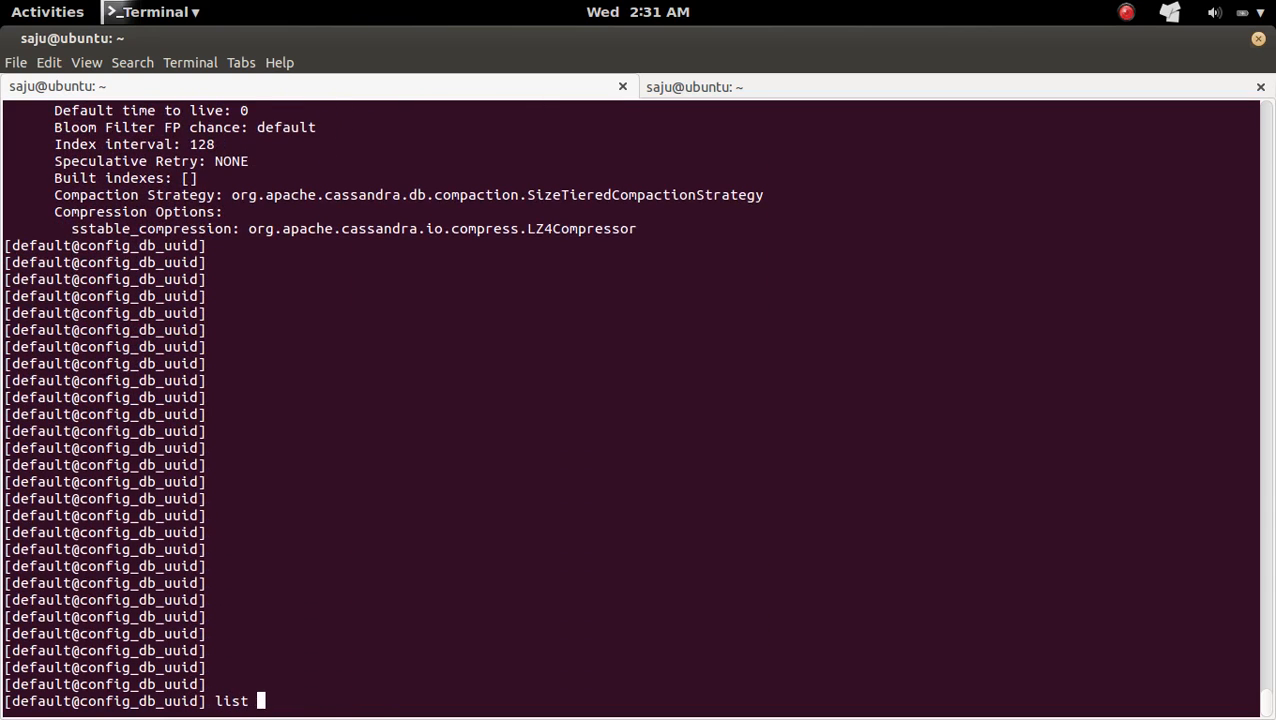
type("obj_uuid_table;")
key("Return")
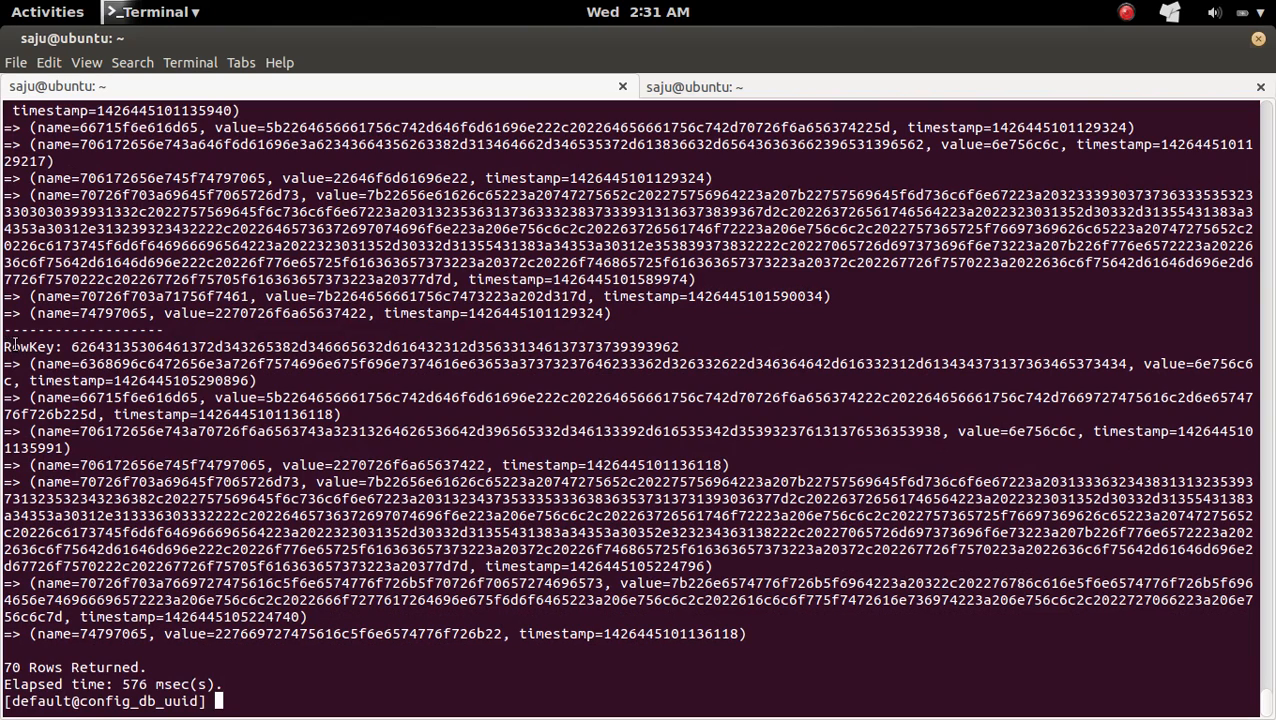
- Inspect the hex RowKey of the obj_uuid_table listing and bring up the window overview
left_click_drag(5, 346, 52, 346)
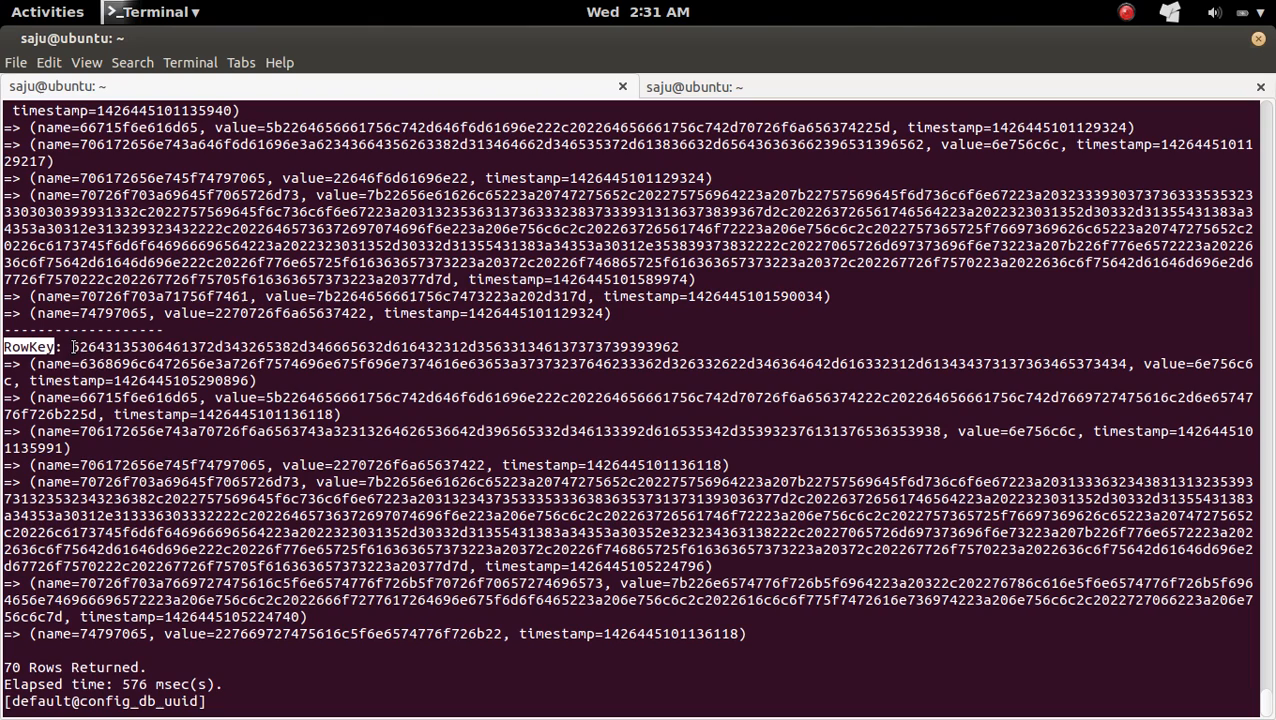
mouse_move(70, 346)
left_mouse_down()
mouse_move(629, 322)
mouse_move(681, 347)
left_mouse_up()
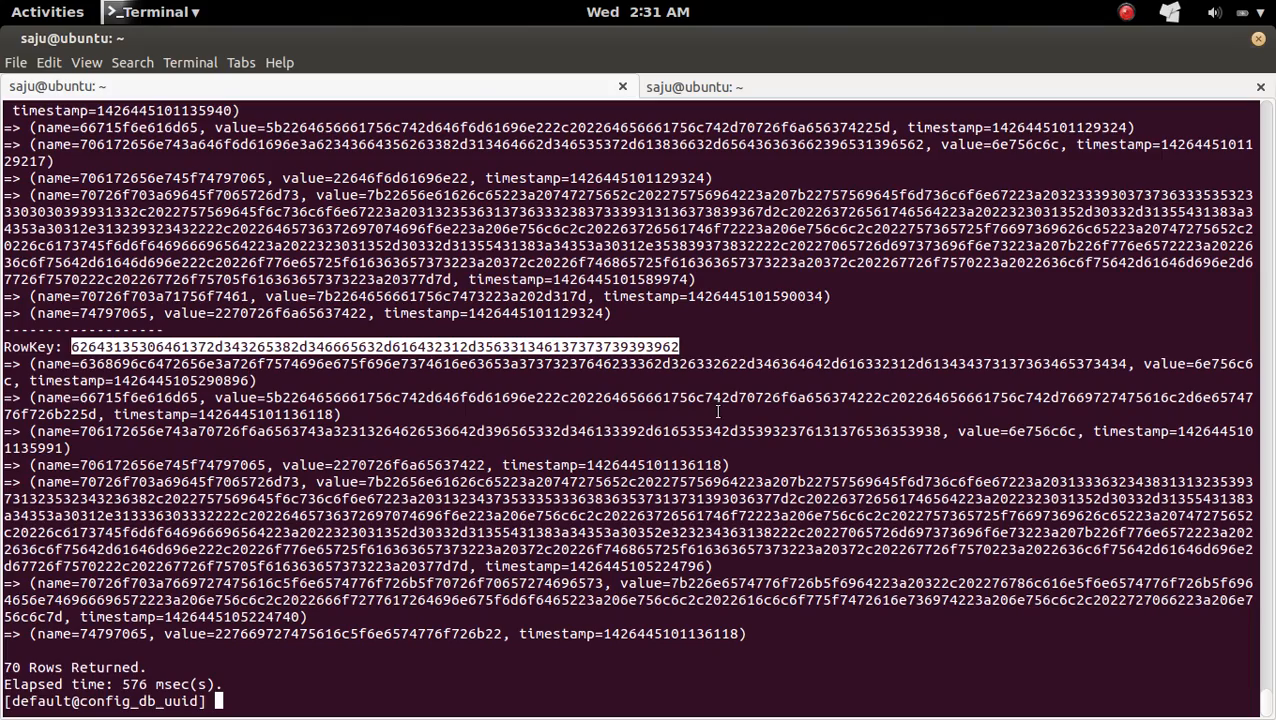
key("super")
- Examine the ASSUME, KEYS, utf8 and obj_uuid_table words on the blog's ASSUME lines
left_click(322, 336)
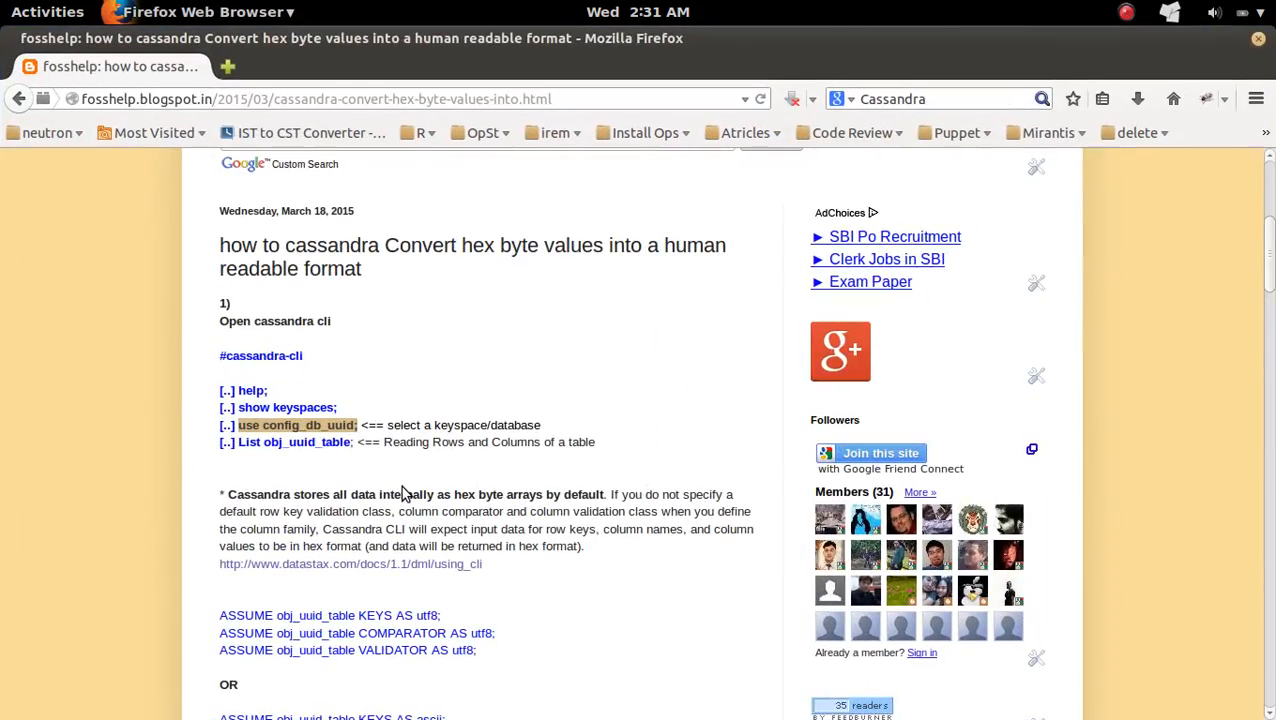
scroll(405, 492, "down", 1)
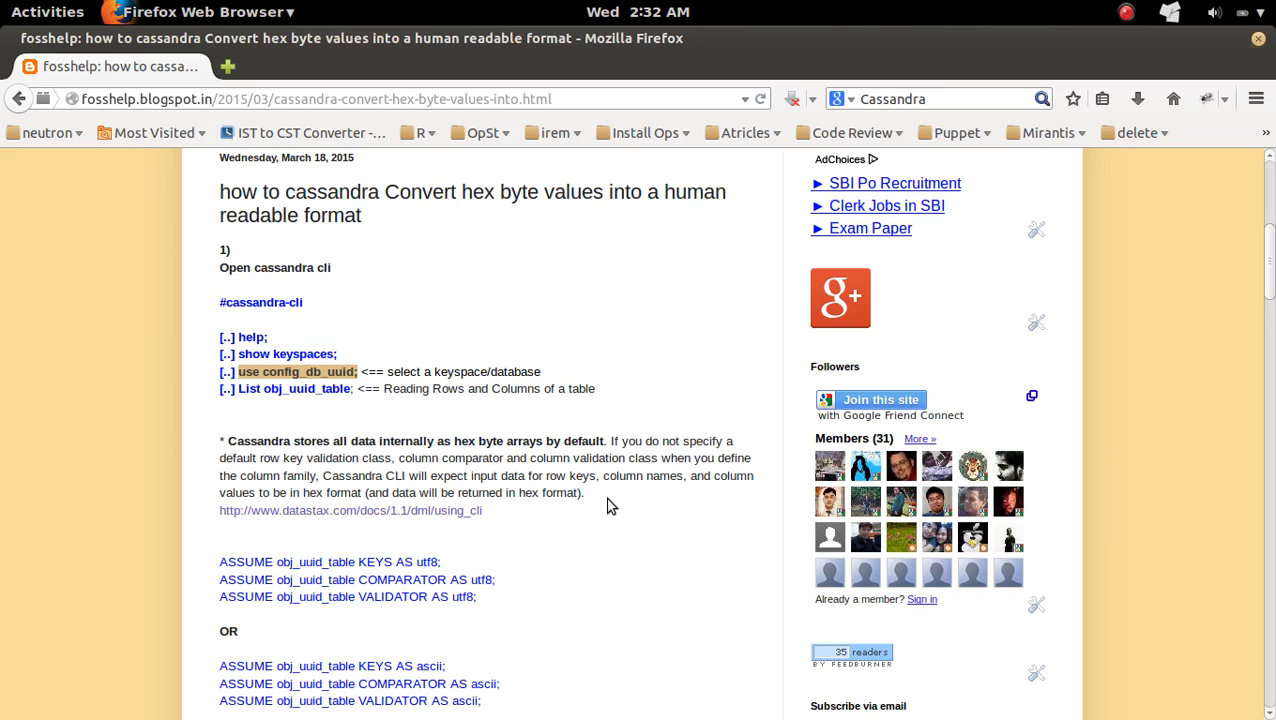
scroll(612, 505, "down", 3)
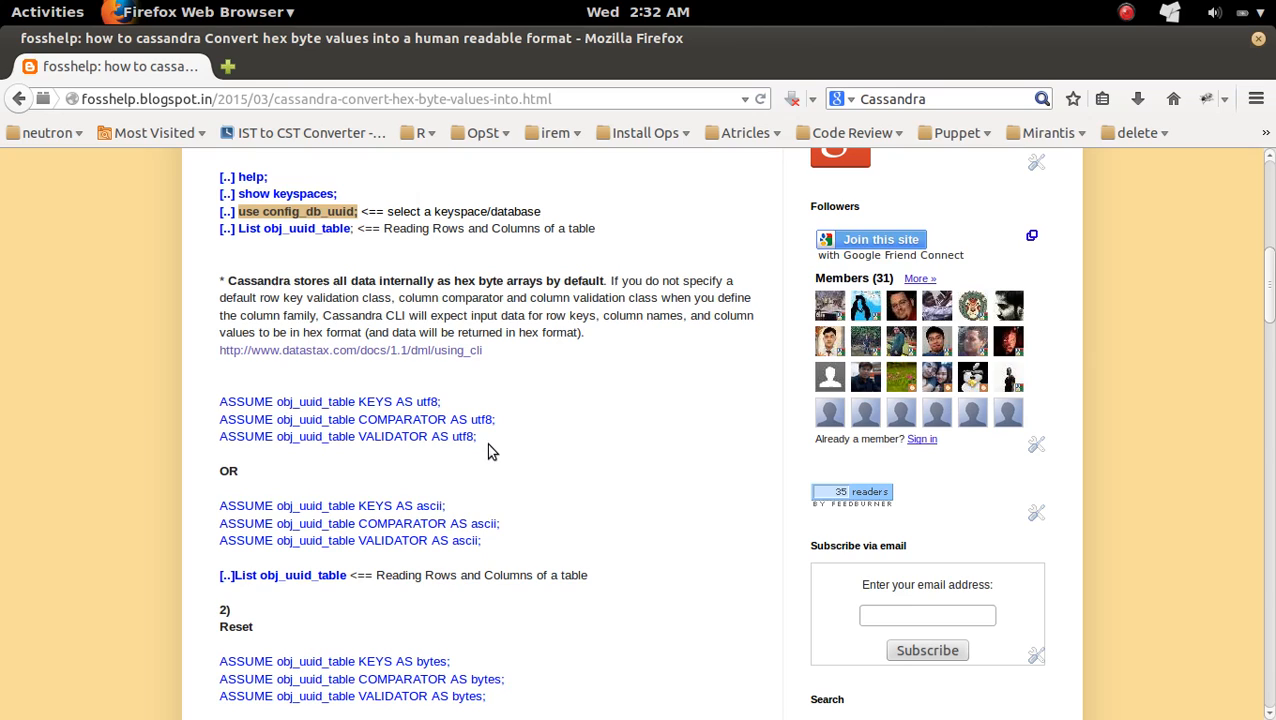
double_click(240, 401)
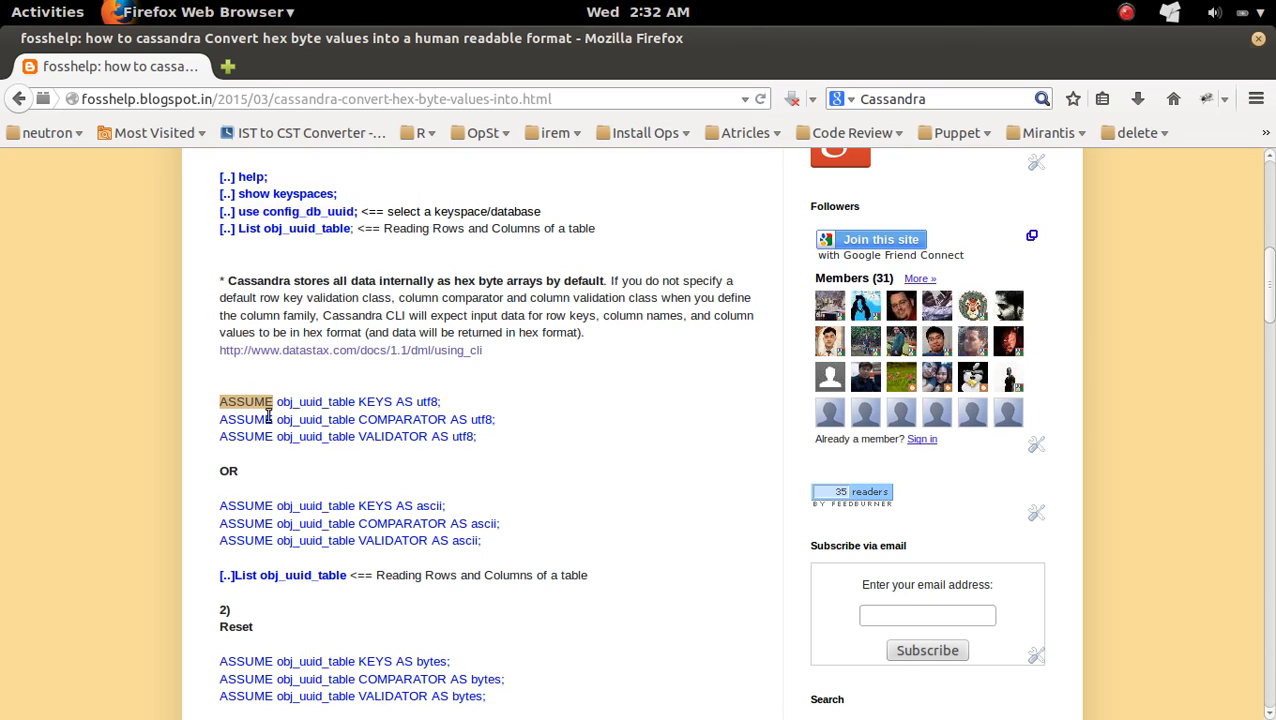
left_click(258, 415)
left_click_drag(218, 401, 352, 402)
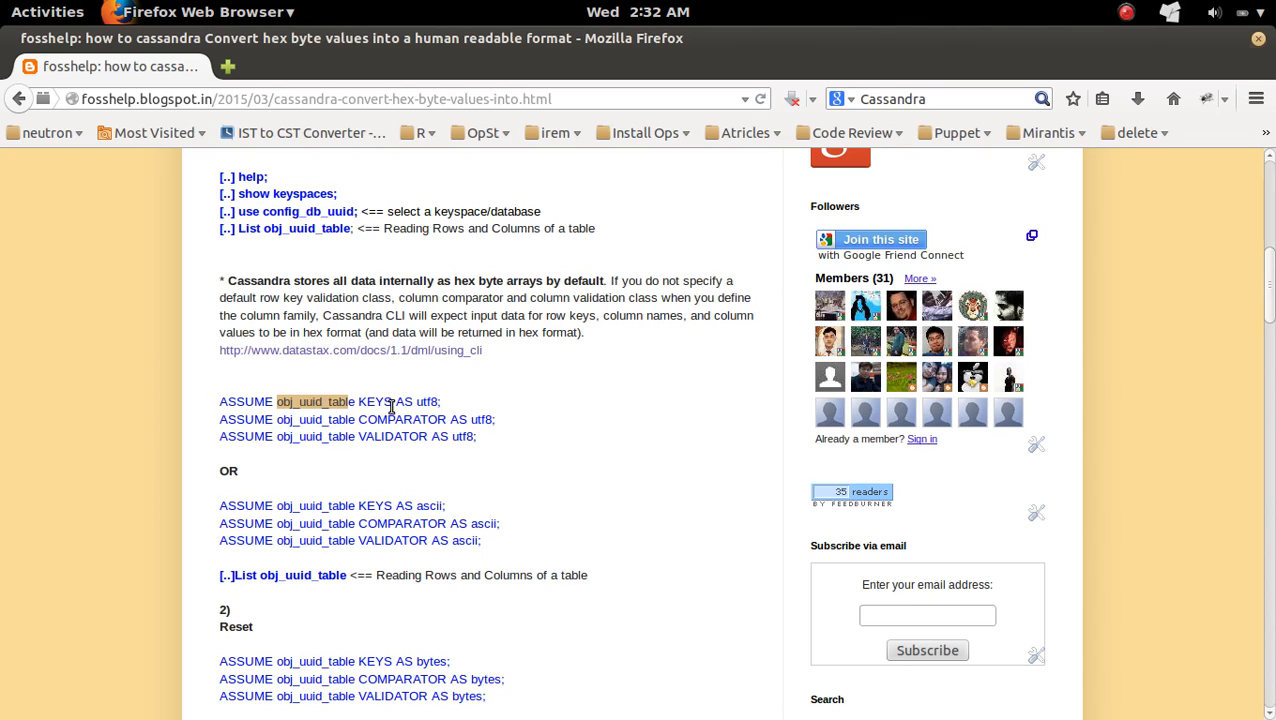
left_click_drag(392, 402, 360, 402)
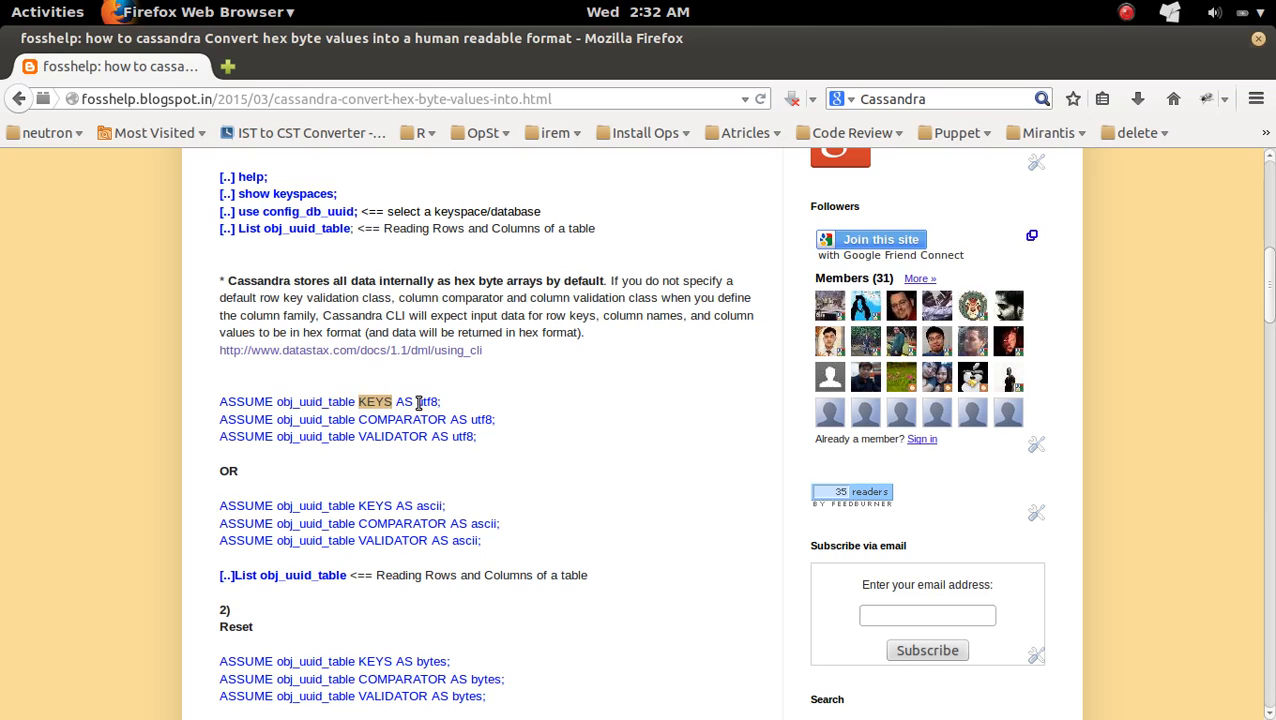
left_click_drag(417, 402, 439, 402)
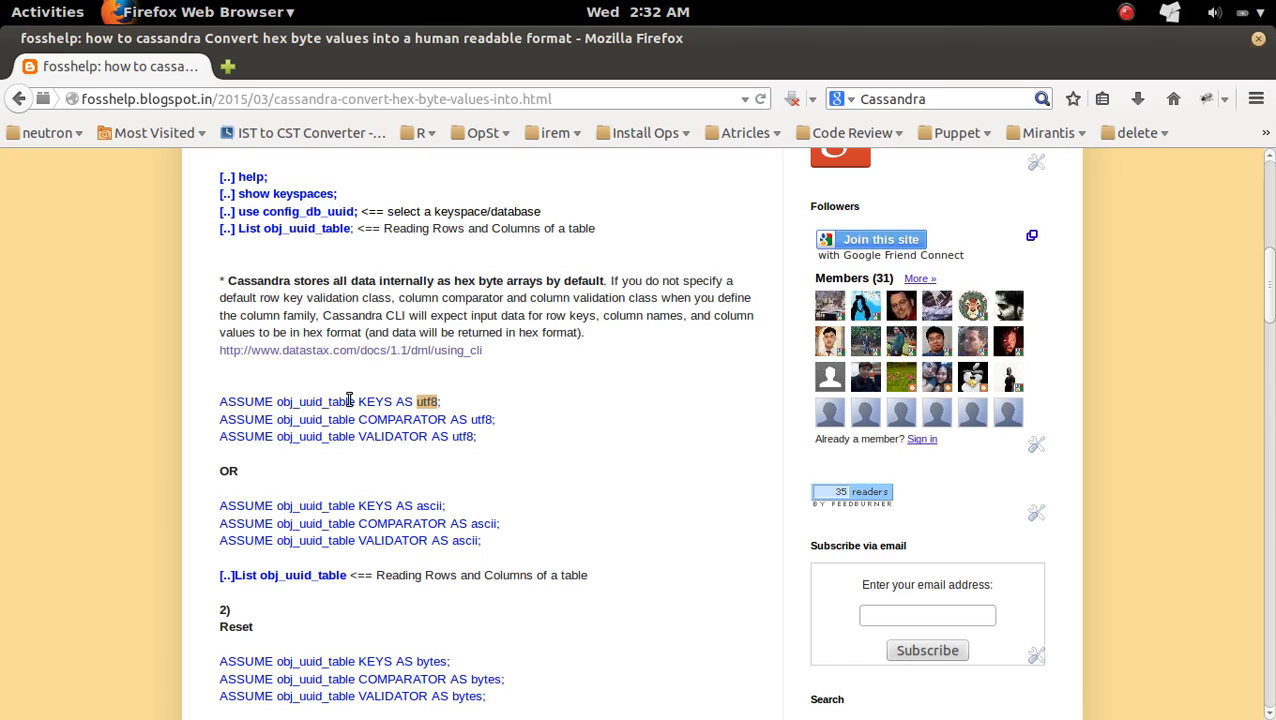
mouse_move(354, 401)
left_mouse_down()
mouse_move(277, 401)
mouse_move(354, 419)
mouse_move(278, 439)
left_mouse_up()
- Copy the three 'ASSUME obj_uuid_table ... AS utf8' lines and bring up the window overview
left_click(278, 424)
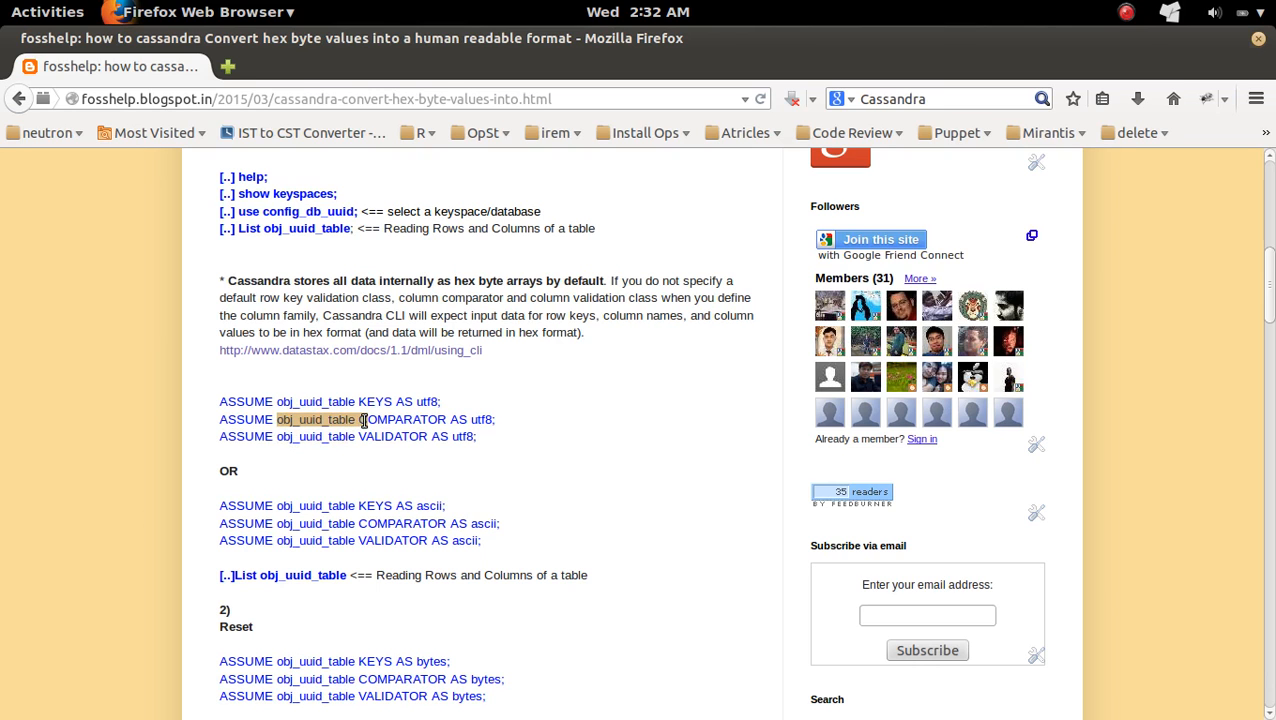
left_click_drag(477, 437, 219, 401)
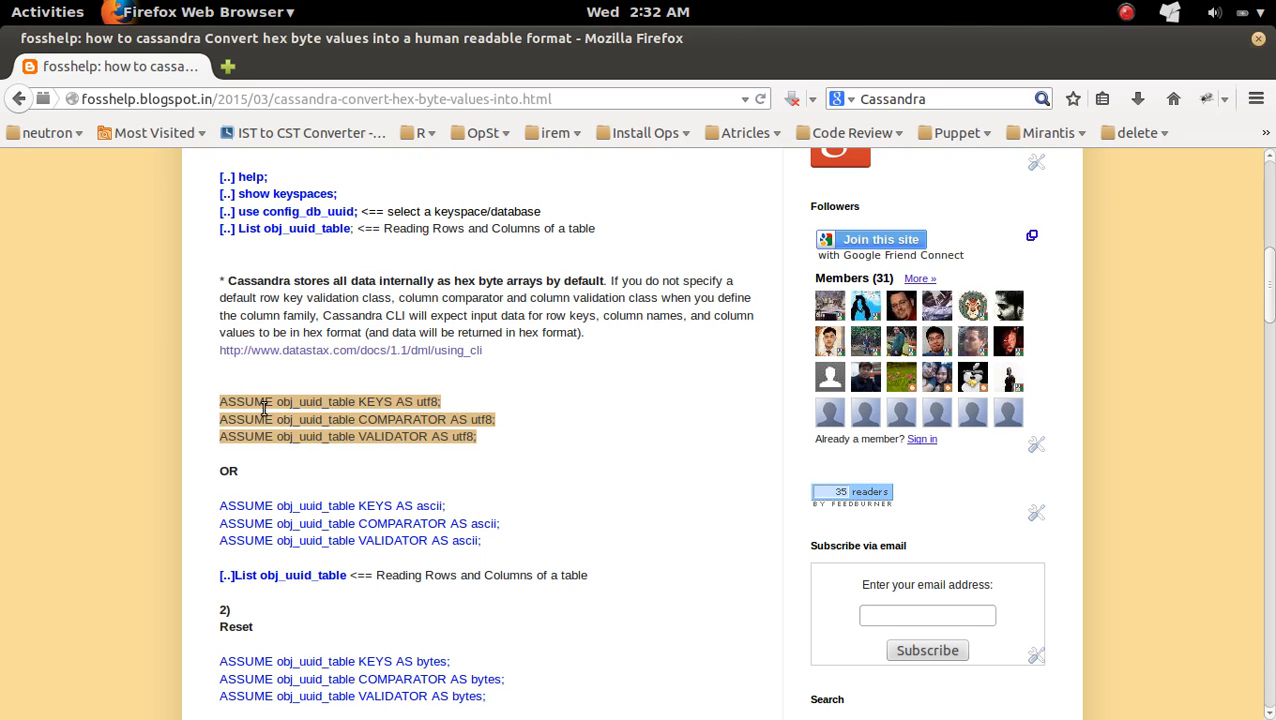
right_click(262, 408)
left_click(305, 421)
key("super")
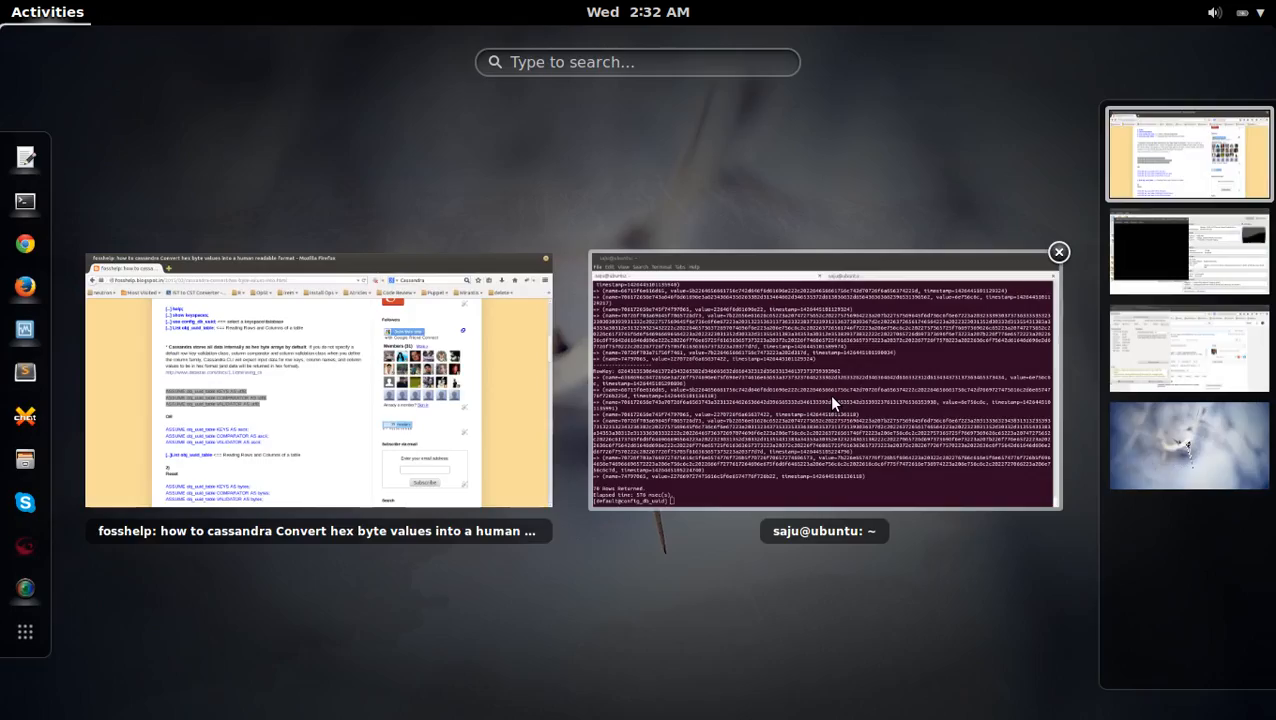
- Return to the terminal and review the hex row key in the earlier listing
left_click(828, 394)
key("Return")
key("Return")
key("Return")
key("Return")
key("Return")
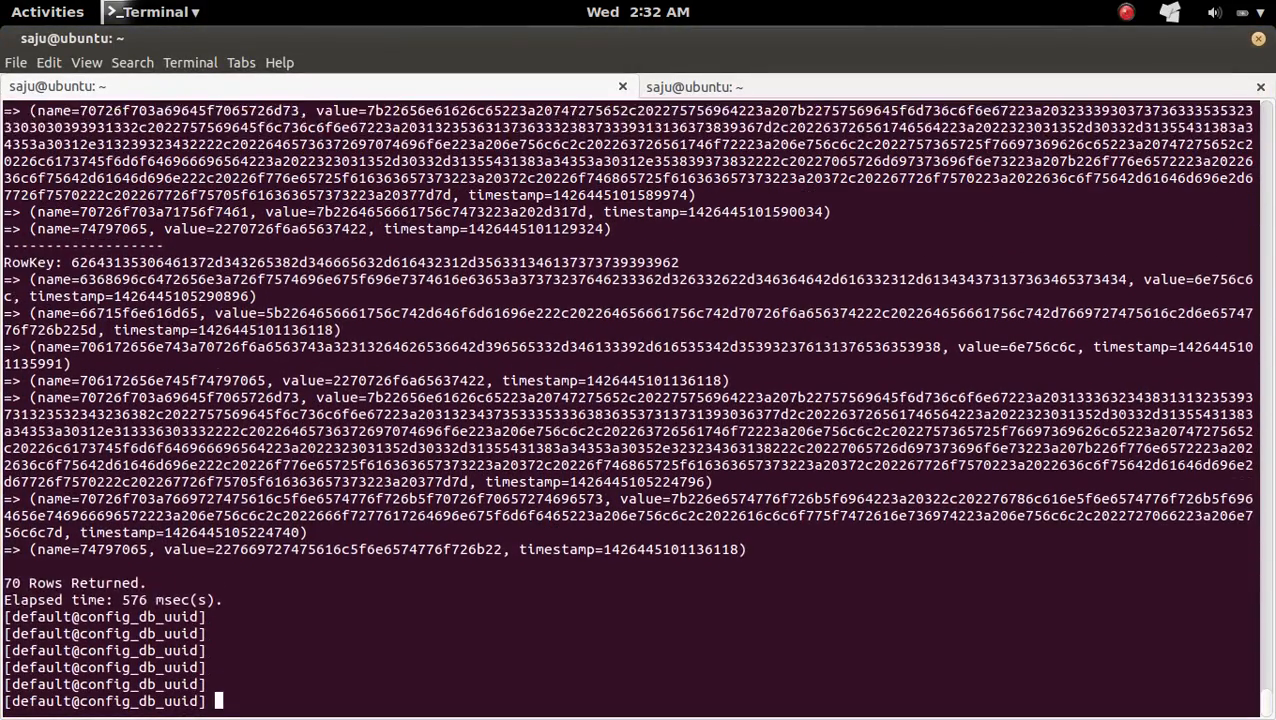
key("Return")
key("Return")
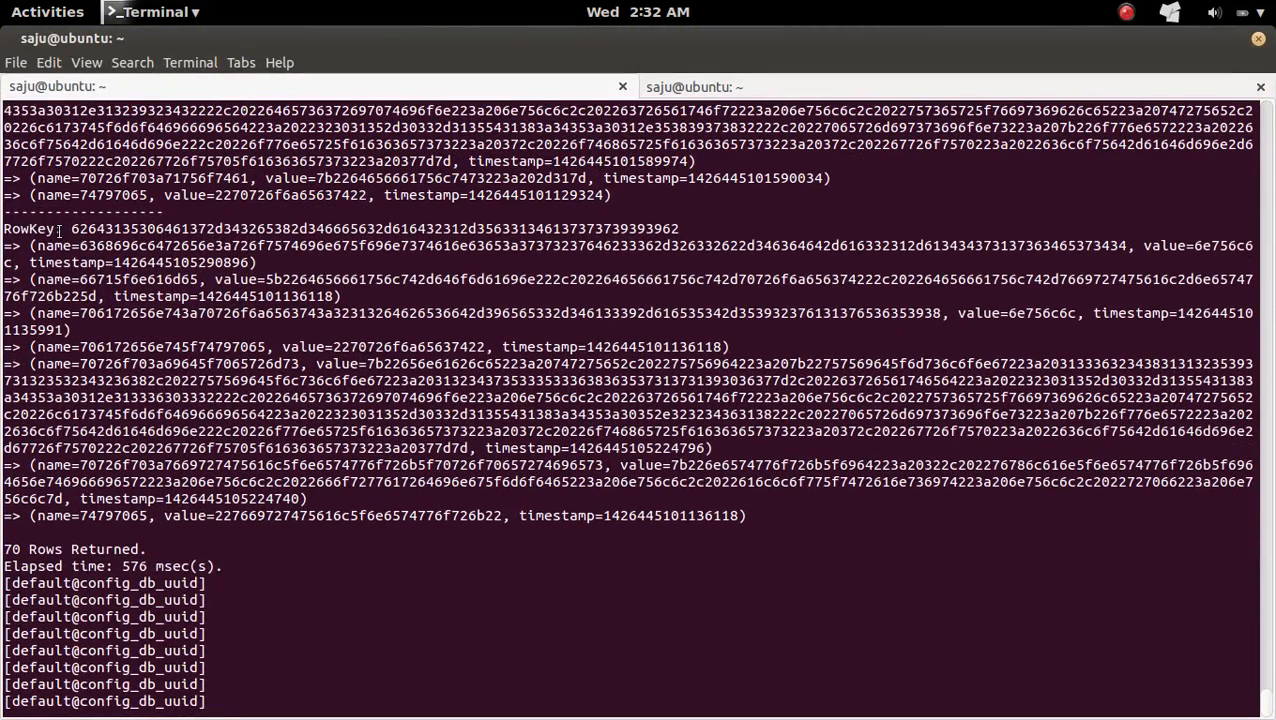
double_click(30, 228)
left_click_drag(72, 228, 680, 228)
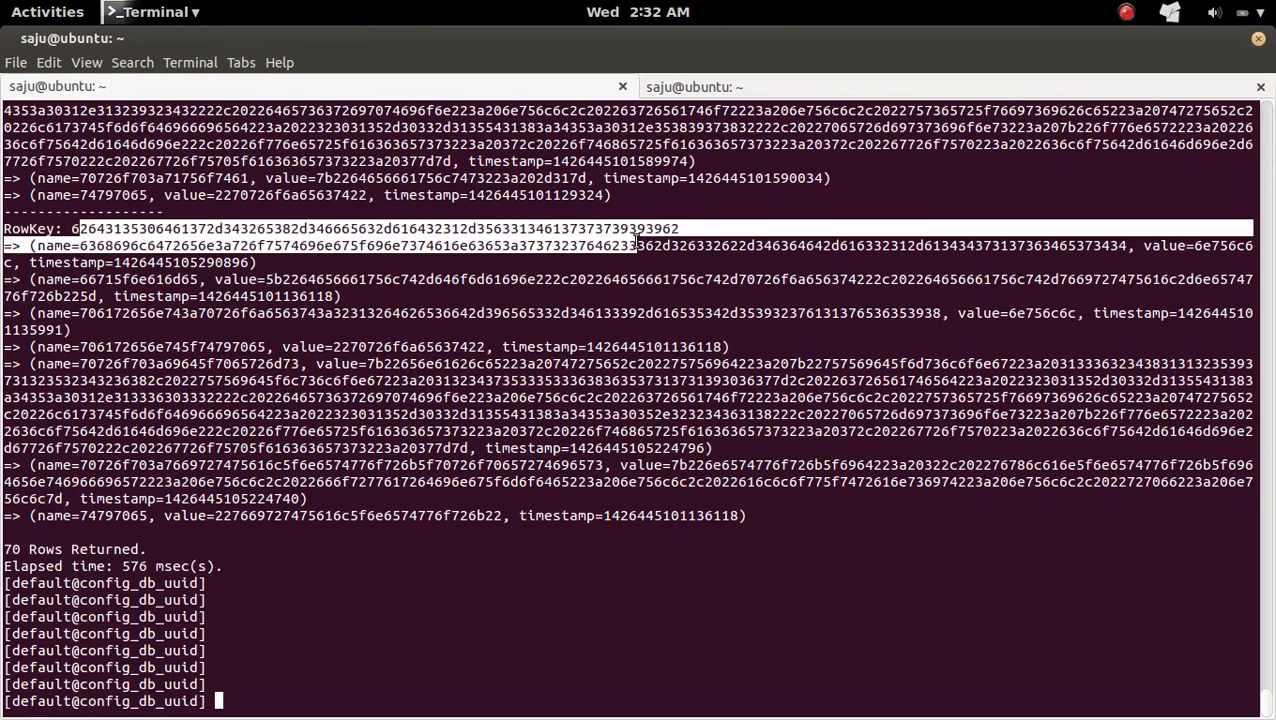
left_click(635, 690)
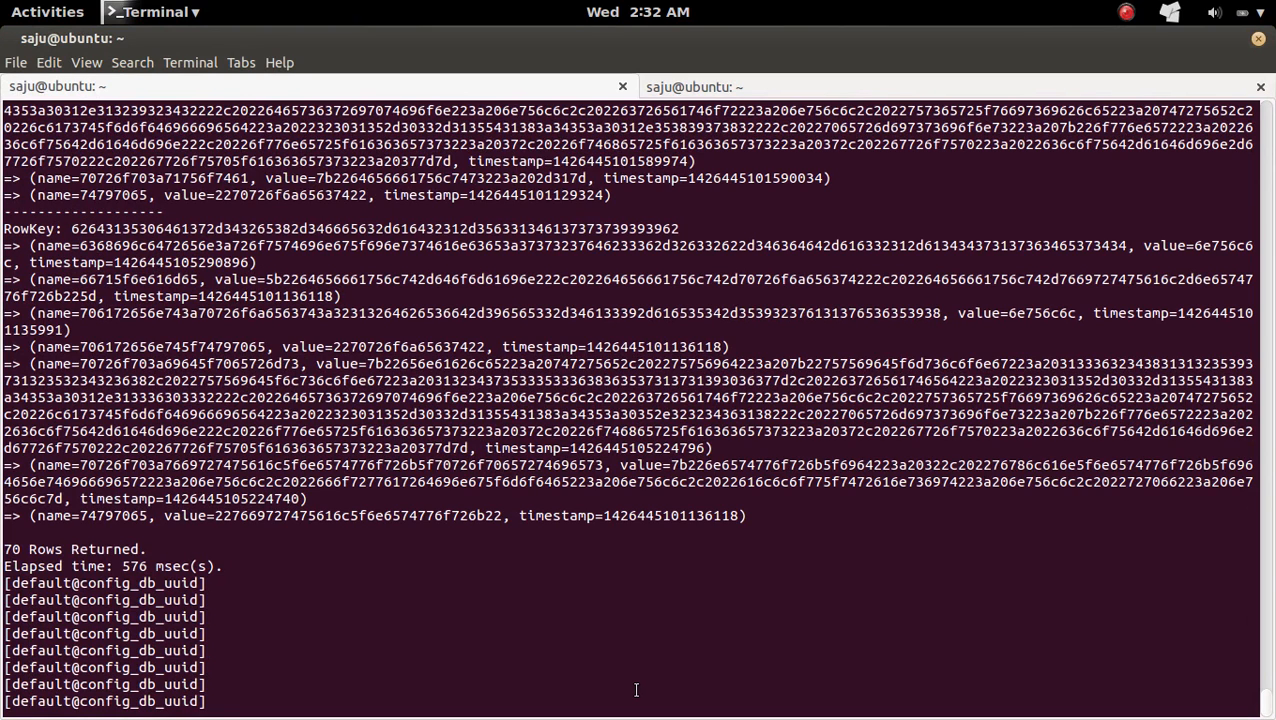
- Run the three utf8 ASSUME commands and re-list obj_uuid_table from history
key("ctrl+shift+v")
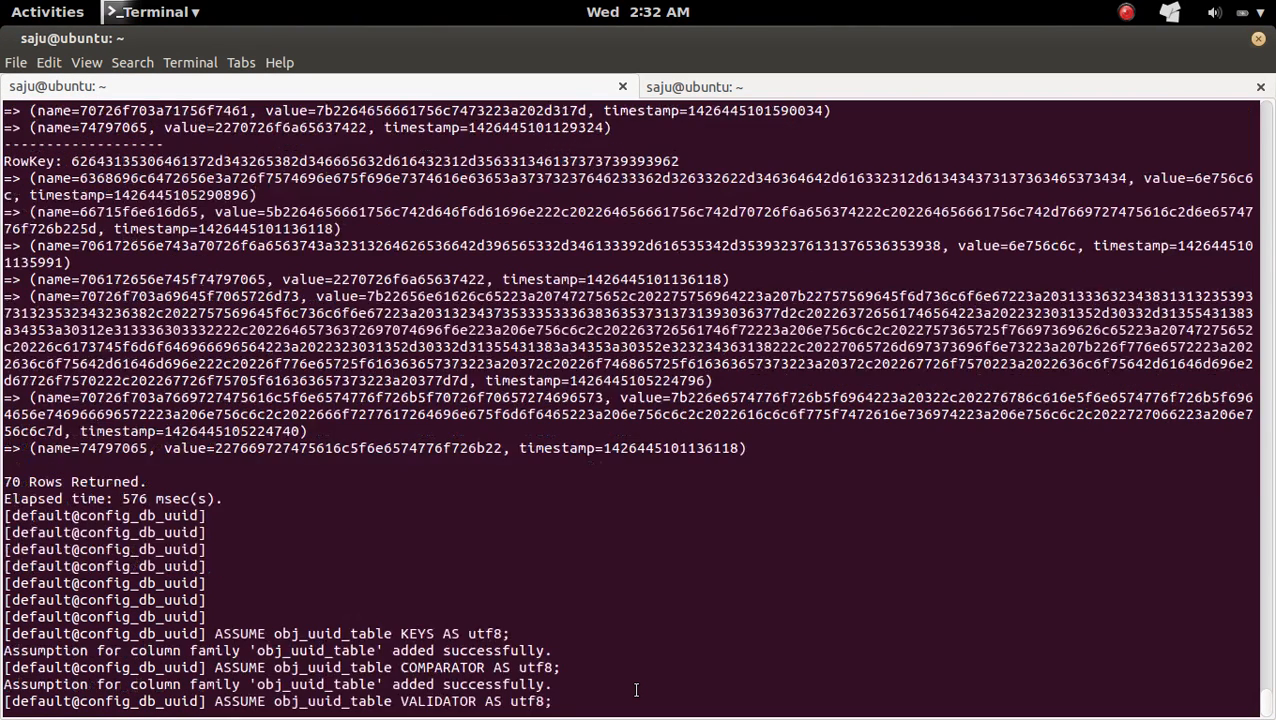
key("Return")
key("Return")
key("Return")
key("Return")
key("Return")
key("Return")
key("Return")
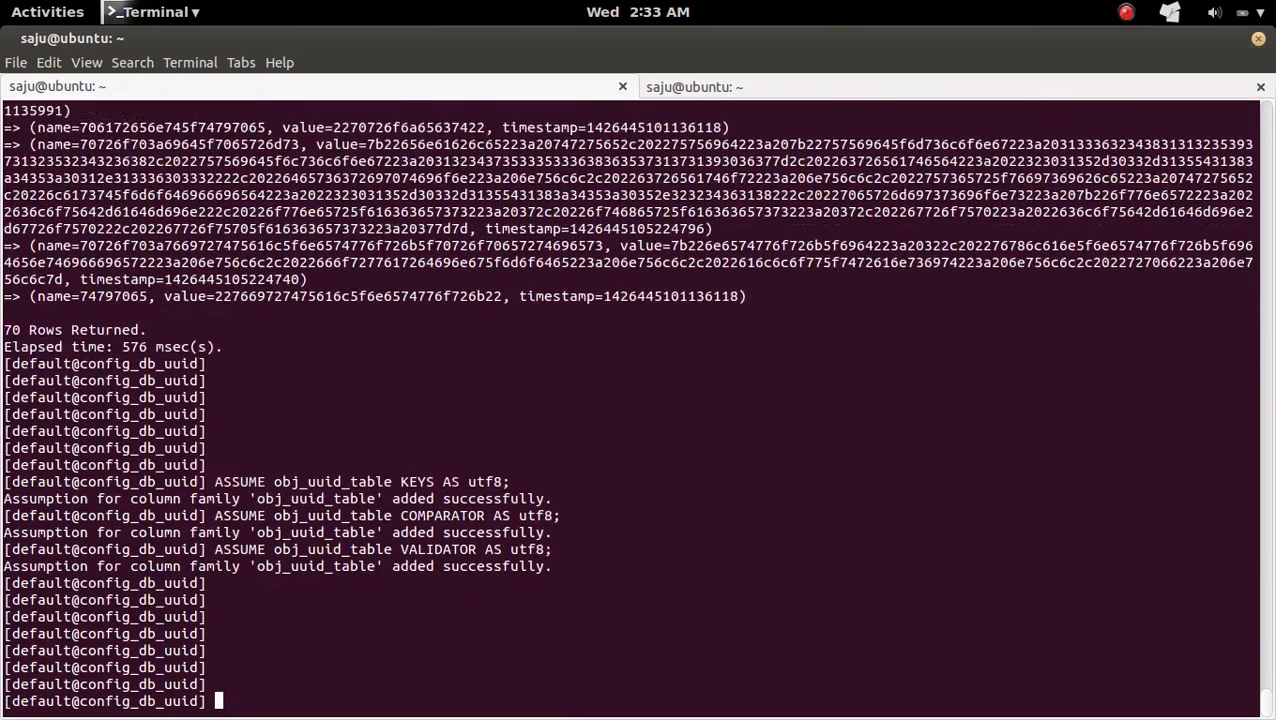
key("Return")
key("Return")
key("Return")
key("Up")
key("Up")
key("Up")
key("Up")
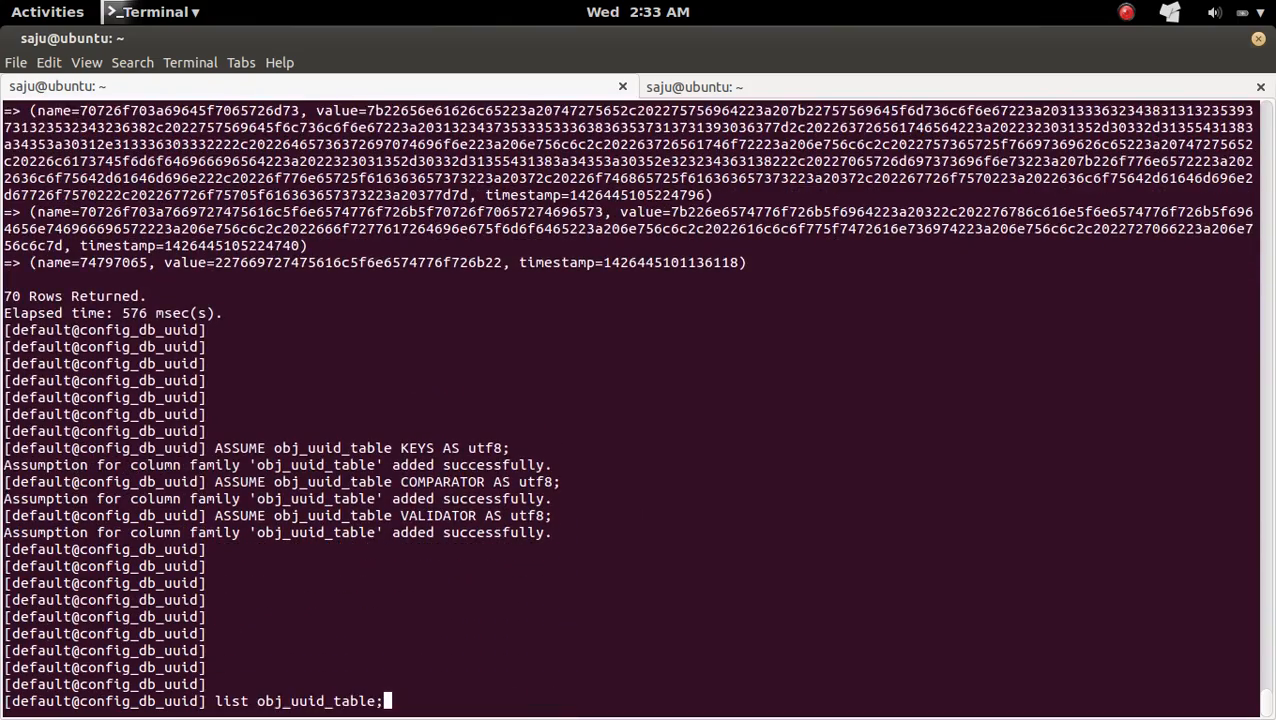
key("Return")
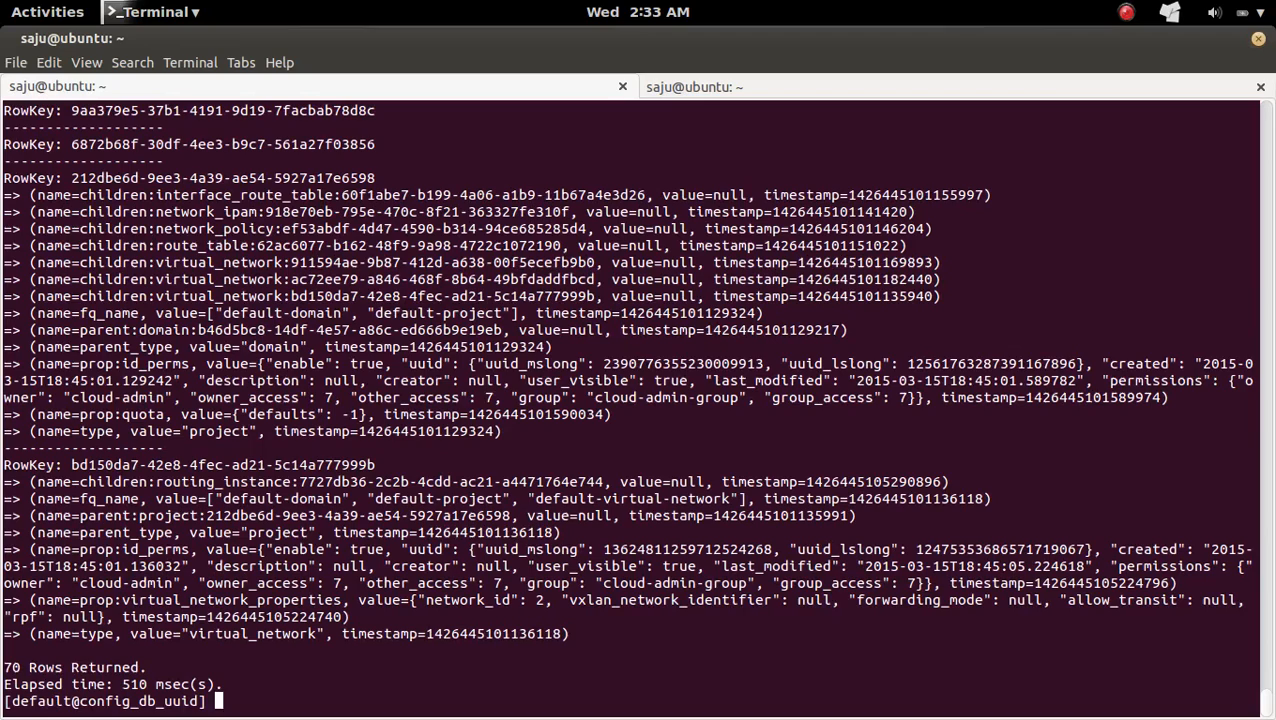
- Highlight the readable row key and column lines of the virtual network rows, then show the window overview
double_click(47, 466)
left_click_drag(72, 465, 379, 465)
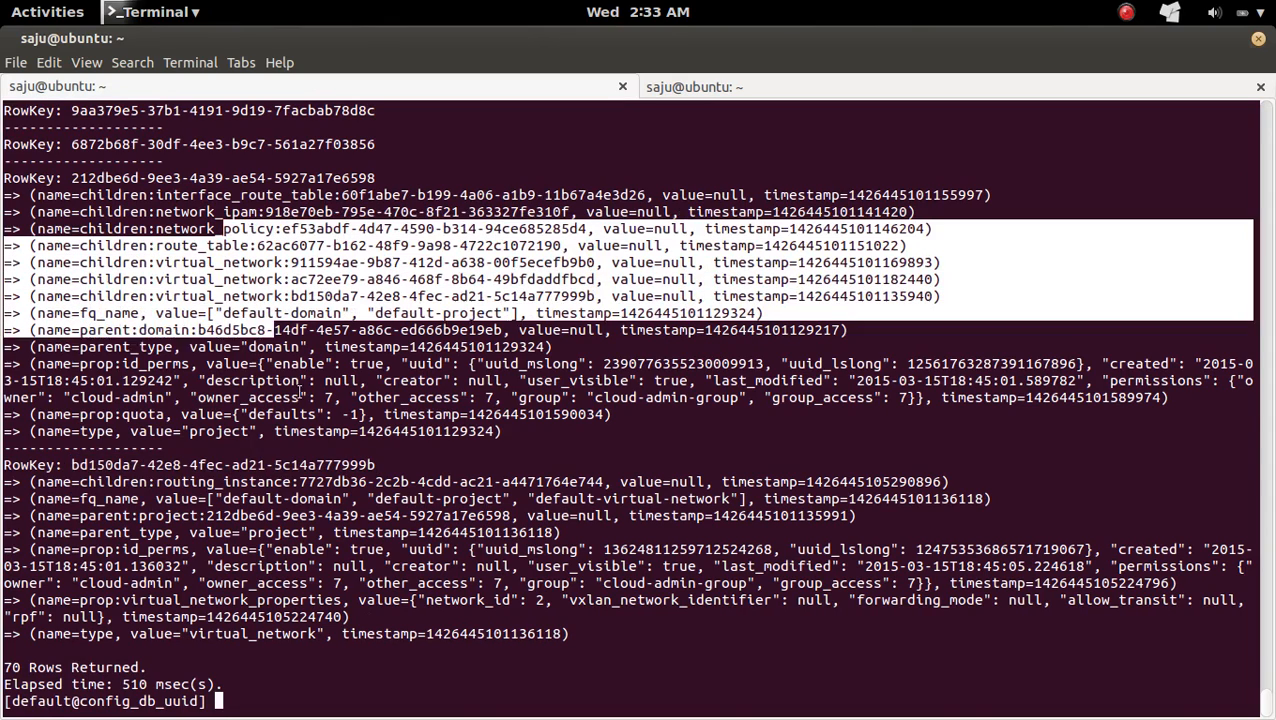
left_click_drag(275, 330, 375, 500)
left_click_drag(205, 380, 370, 515)
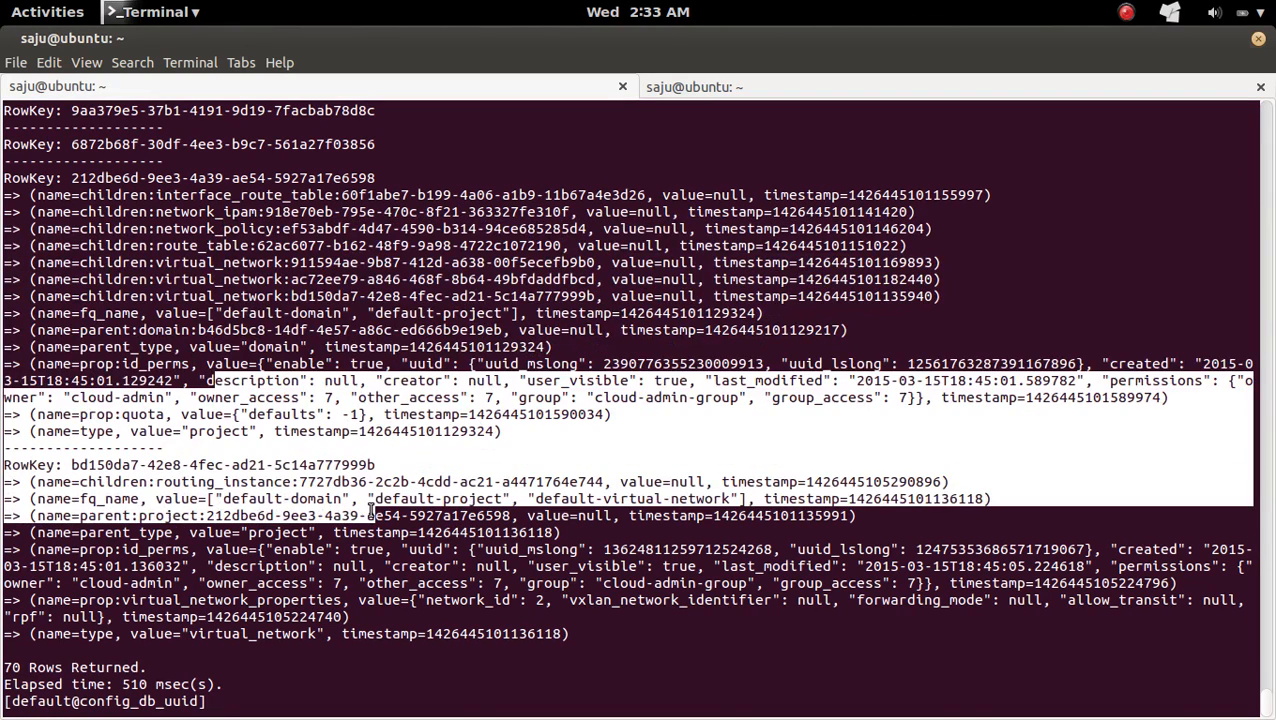
left_click_drag(535, 414, 5, 363)
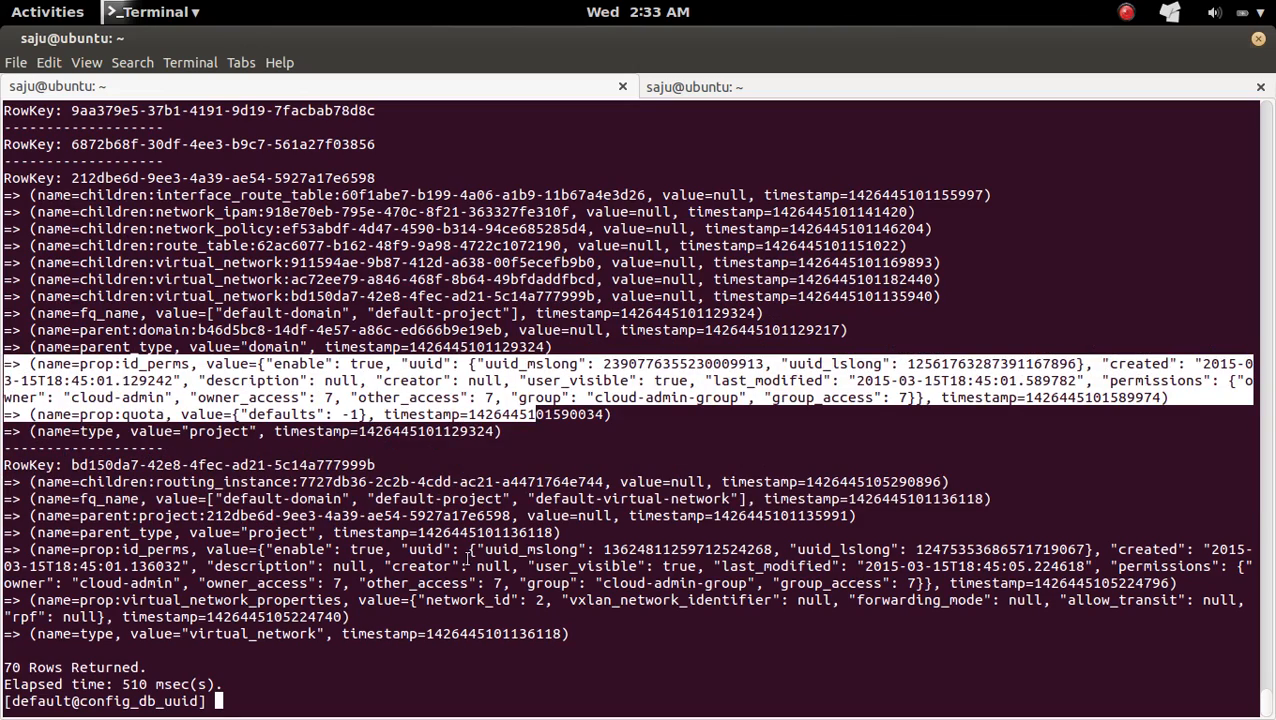
left_click_drag(465, 600, 100, 460)
left_click(543, 495)
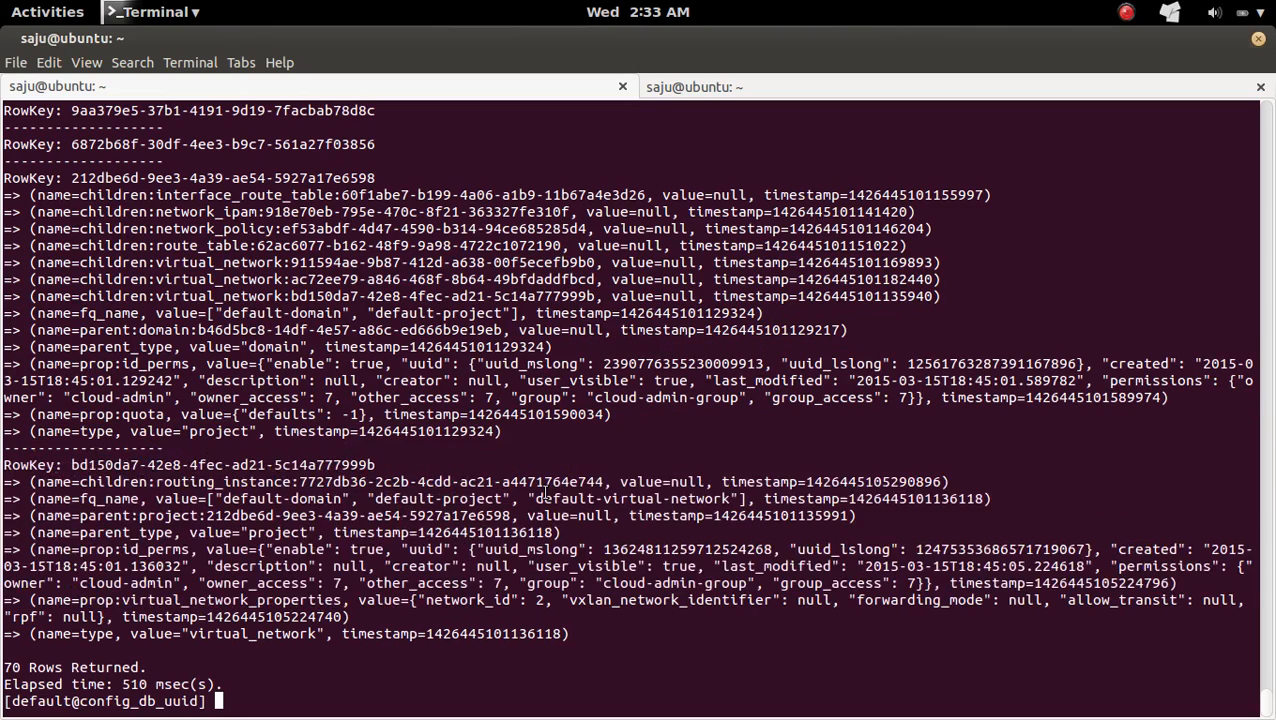
key("Return")
key("Return")
key("Return")
key("Return")
key("super")
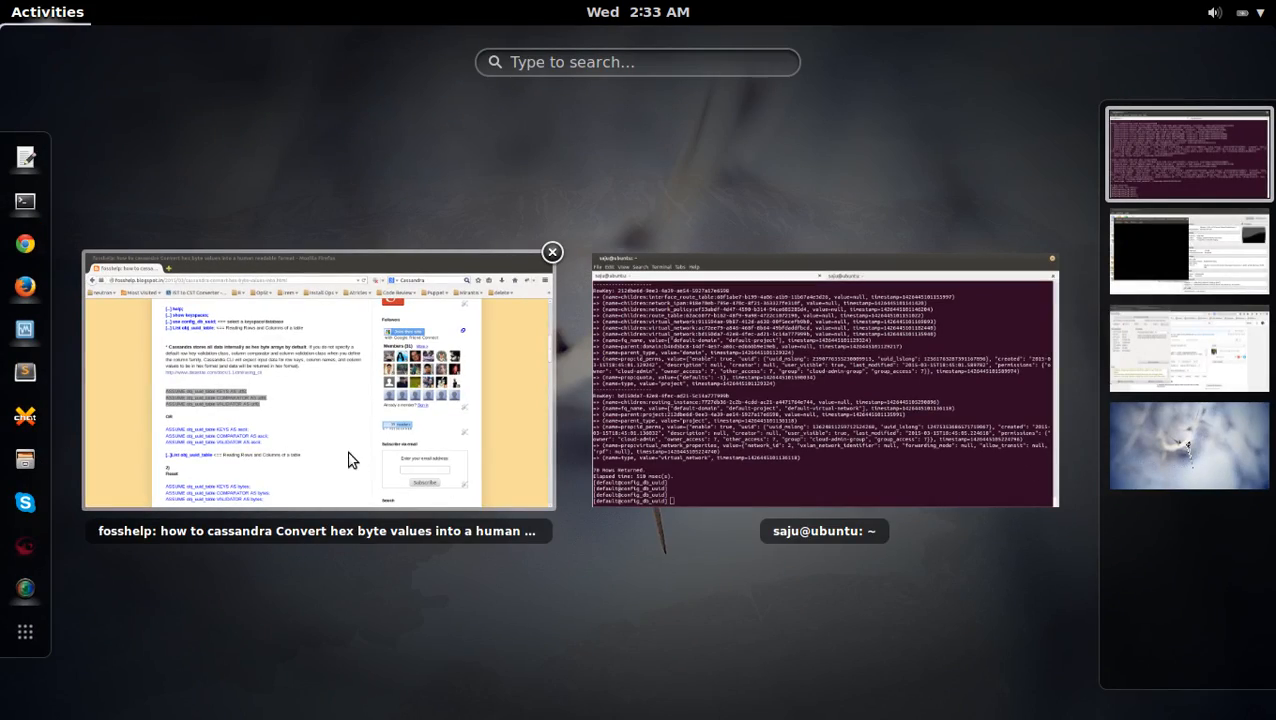
- Examine the utf8 and bytes type words on the blog's ASSUME and reset lines
left_click(304, 432)
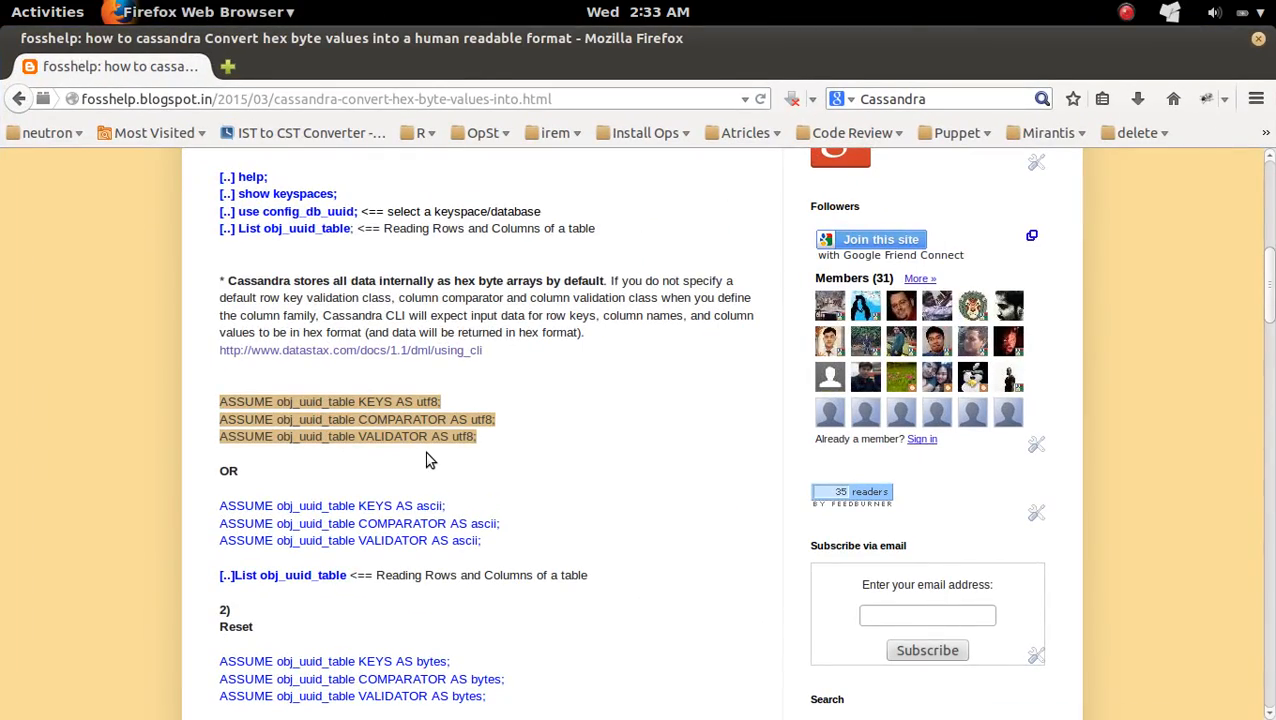
scroll(427, 458, "down", 2)
scroll(427, 458, "down", 2)
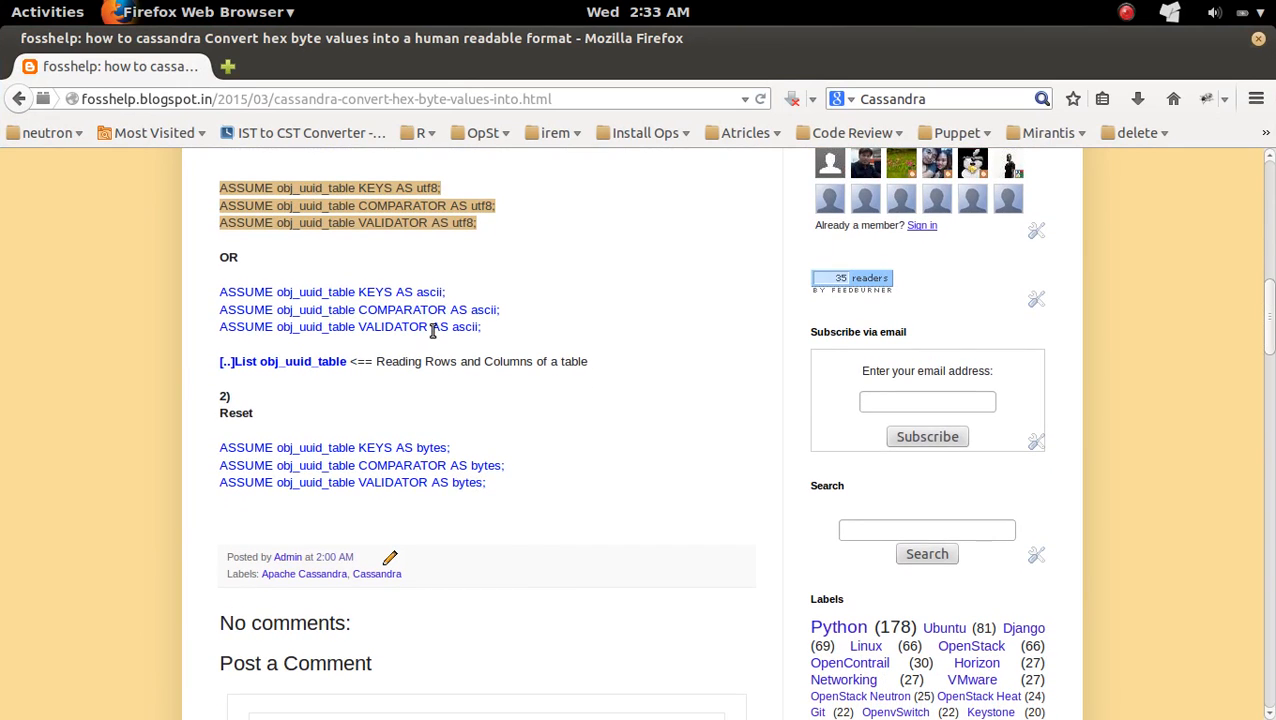
double_click(427, 205)
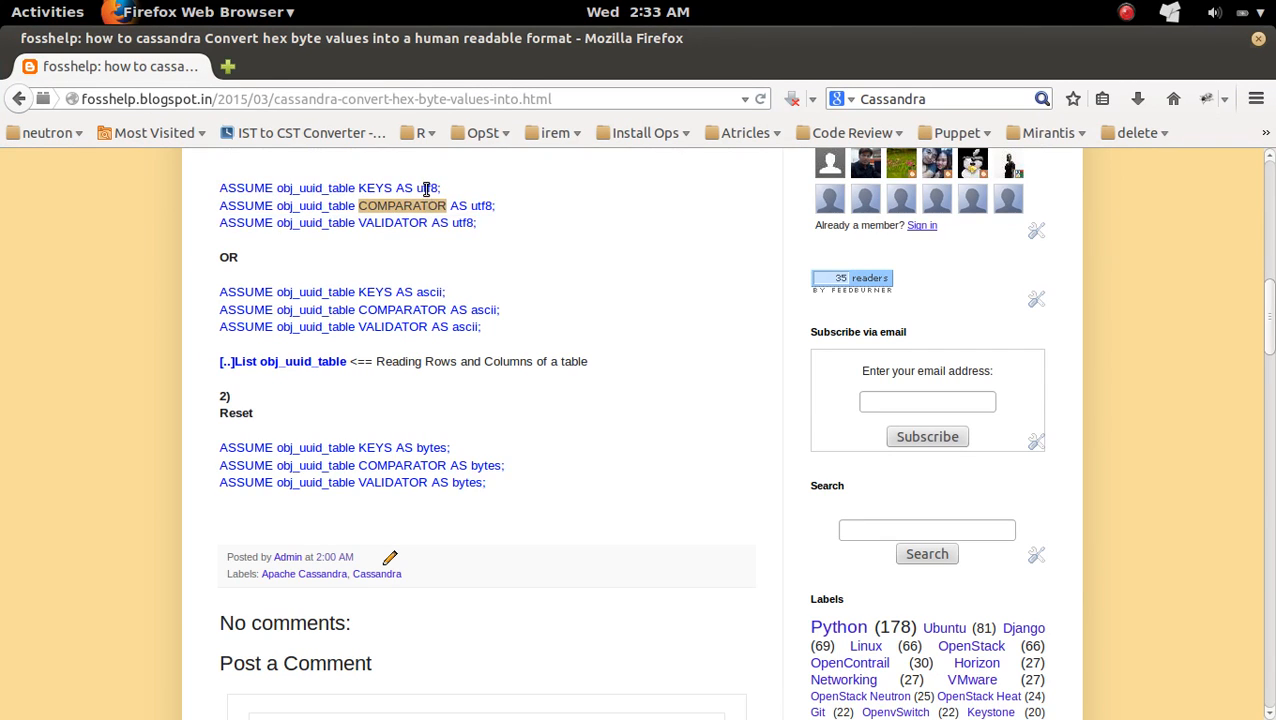
double_click(426, 188)
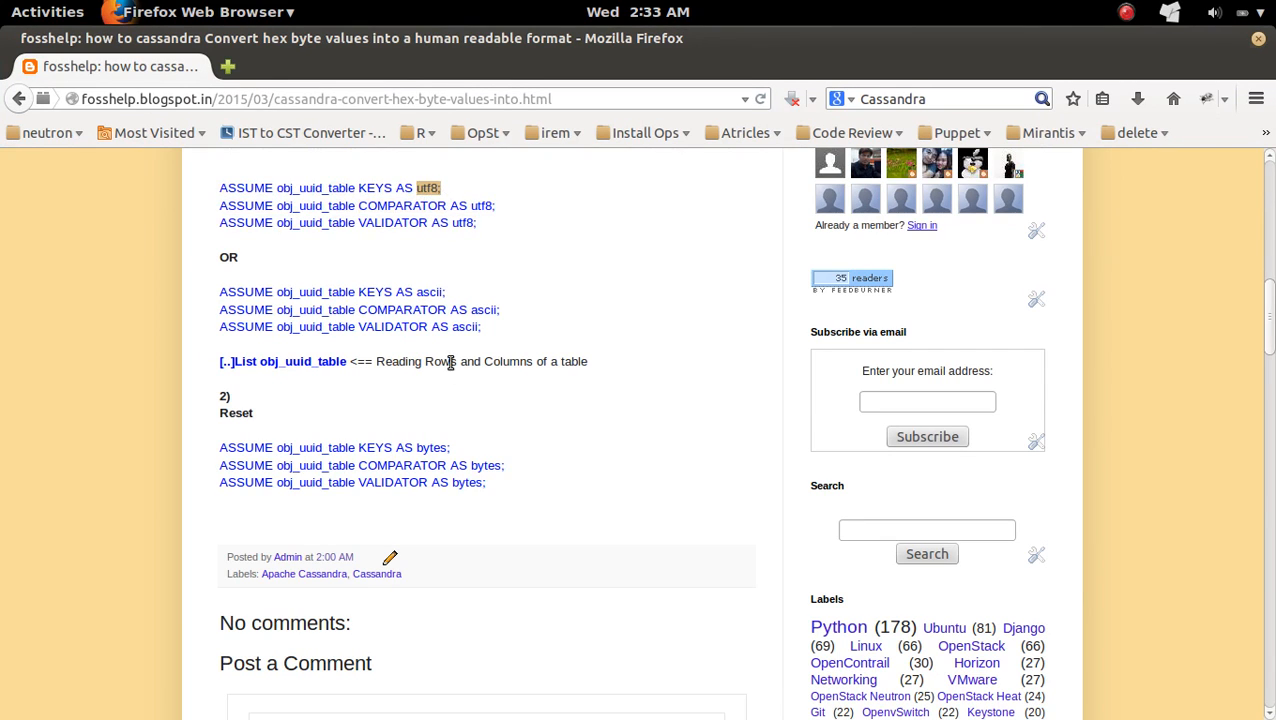
double_click(420, 447)
double_click(480, 465)
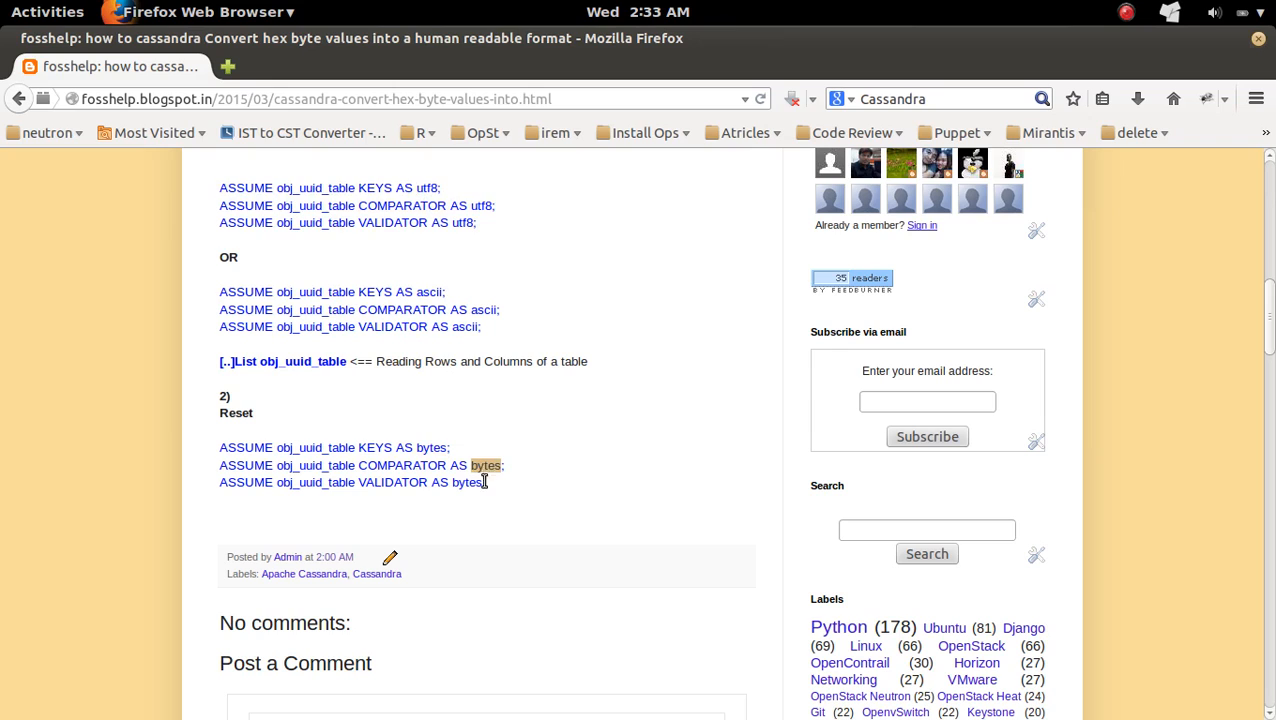
double_click(468, 483)
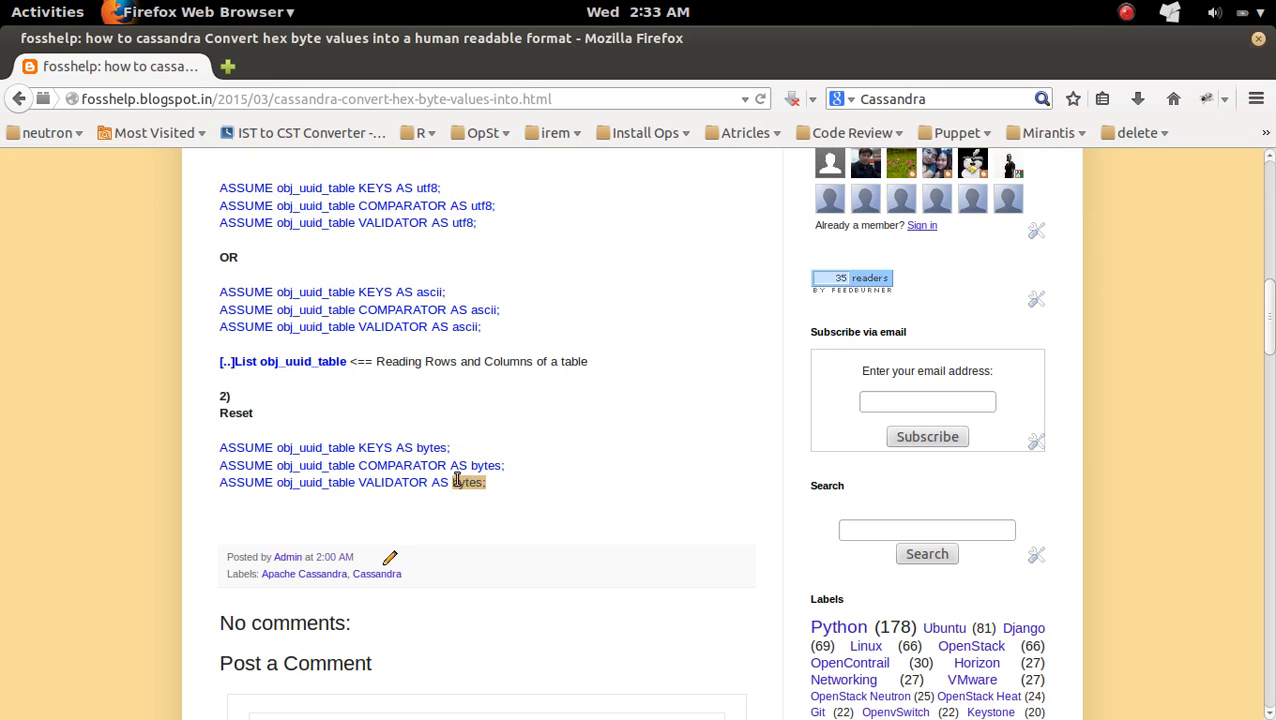
left_click_drag(355, 447, 277, 448)
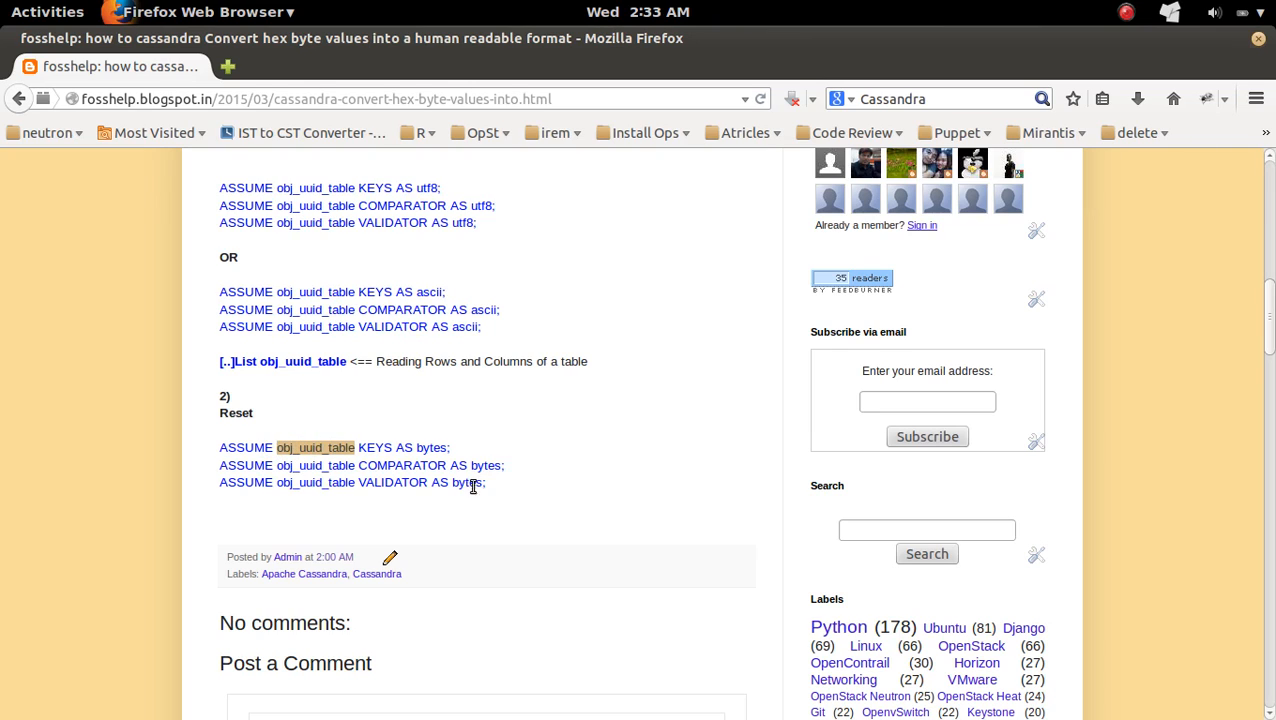
- Select the three 'ASSUME obj_uuid_table ... AS bytes' reset lines for copying
mouse_move(486, 483)
left_mouse_down()
mouse_move(320, 483)
mouse_move(219, 447)
left_mouse_up()
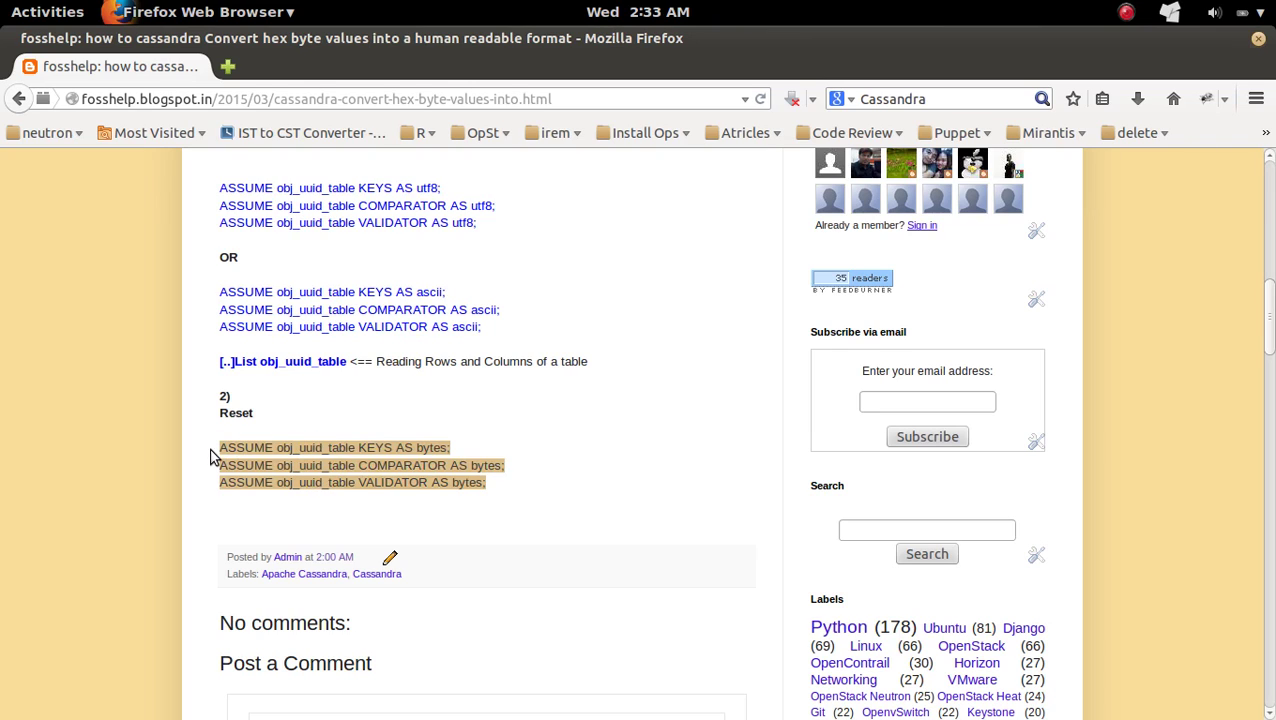
right_click(282, 450)
- Copy the bytes reset lines and run them in the CLI to reset obj_uuid_table's assumptions
left_click(323, 467)
key("super")
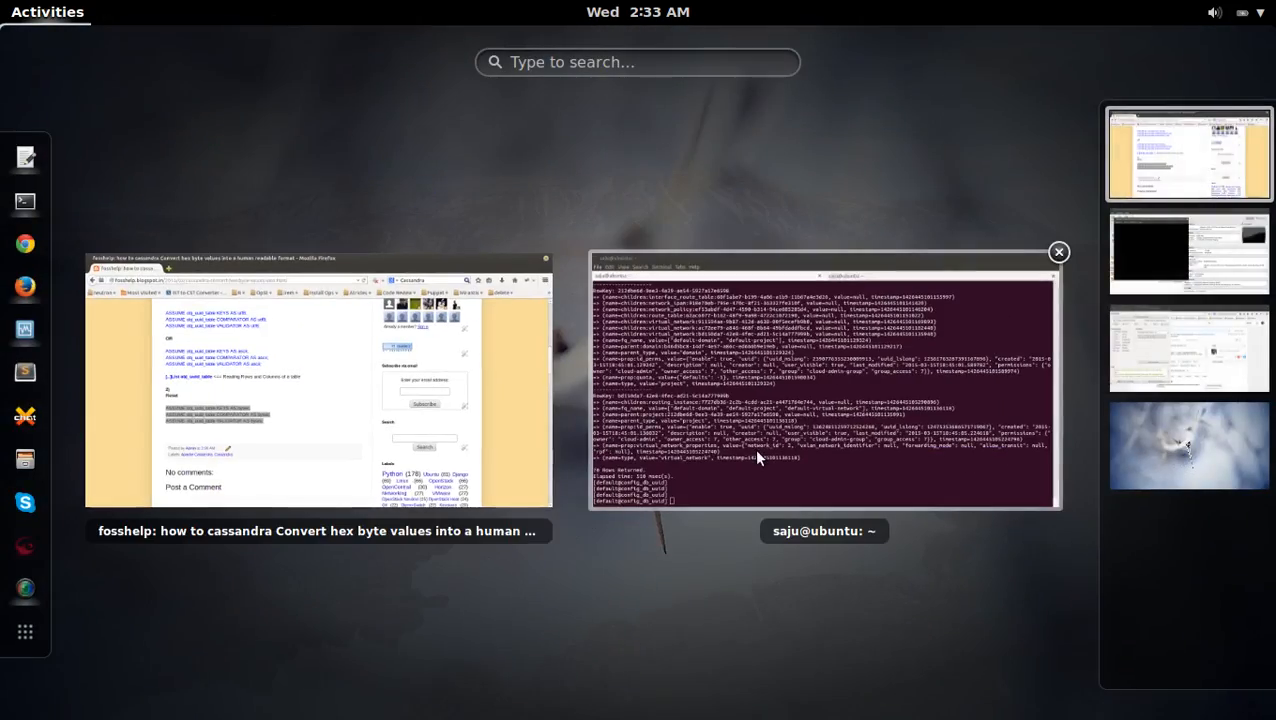
left_click(753, 448)
key("ctrl+shift+v")
key("Return")
key("Return")
key("Return")
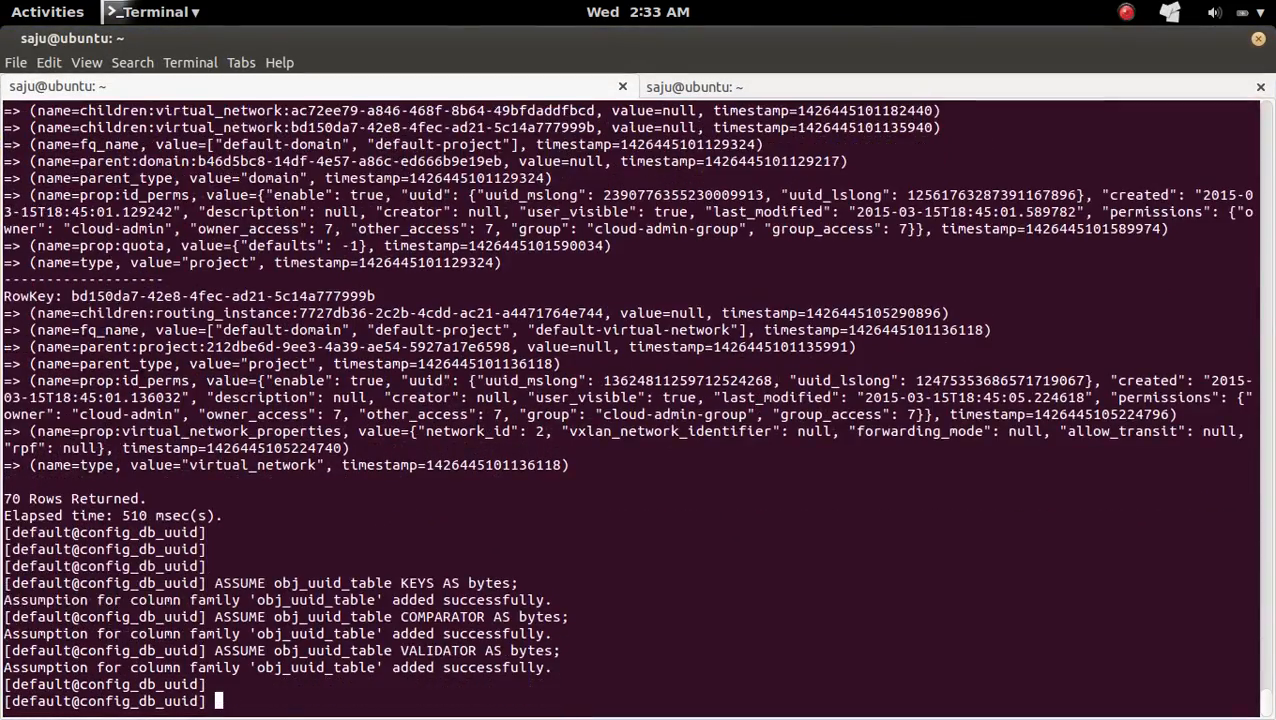
key("Return")
key("Return")
key("Return")
key("Return")
key("Return")
key("Return")
key("Return")
key("Return")
key("Return")
- Re-run list obj_uuid_table; from history and inspect the hex RowKey, then show the window overview
key("Up")
key("Up")
key("Up")
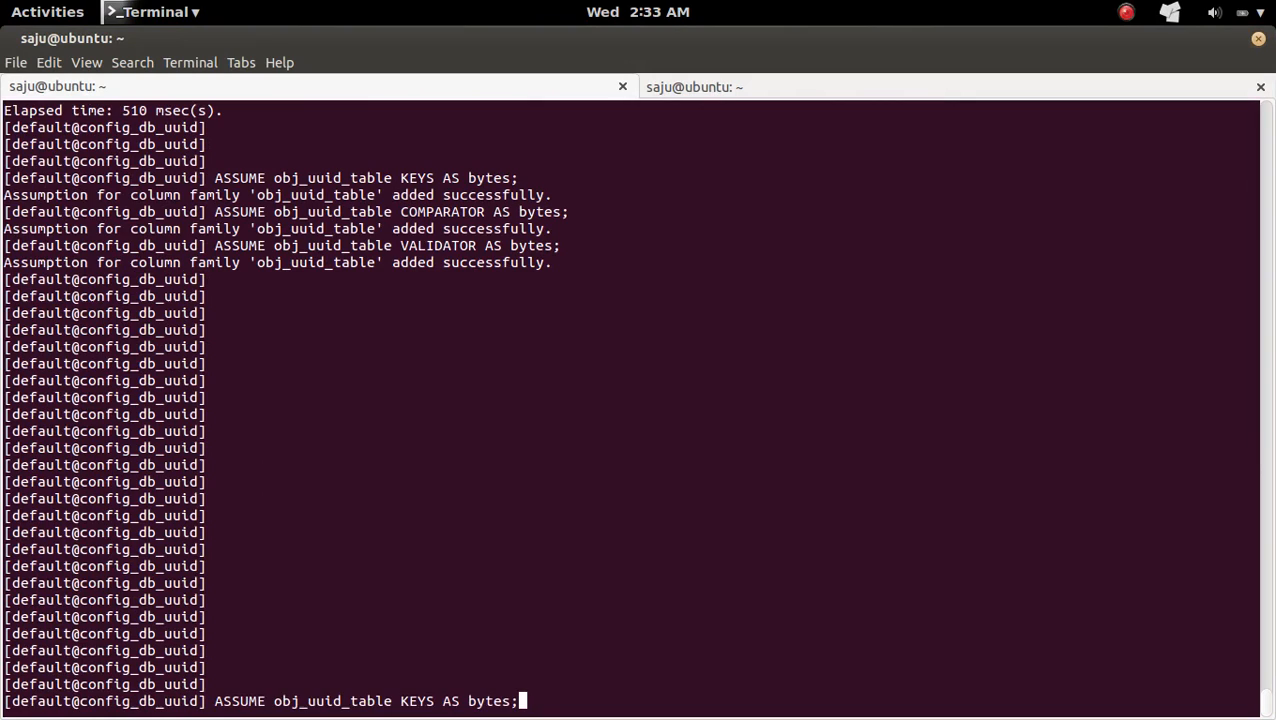
key("Up")
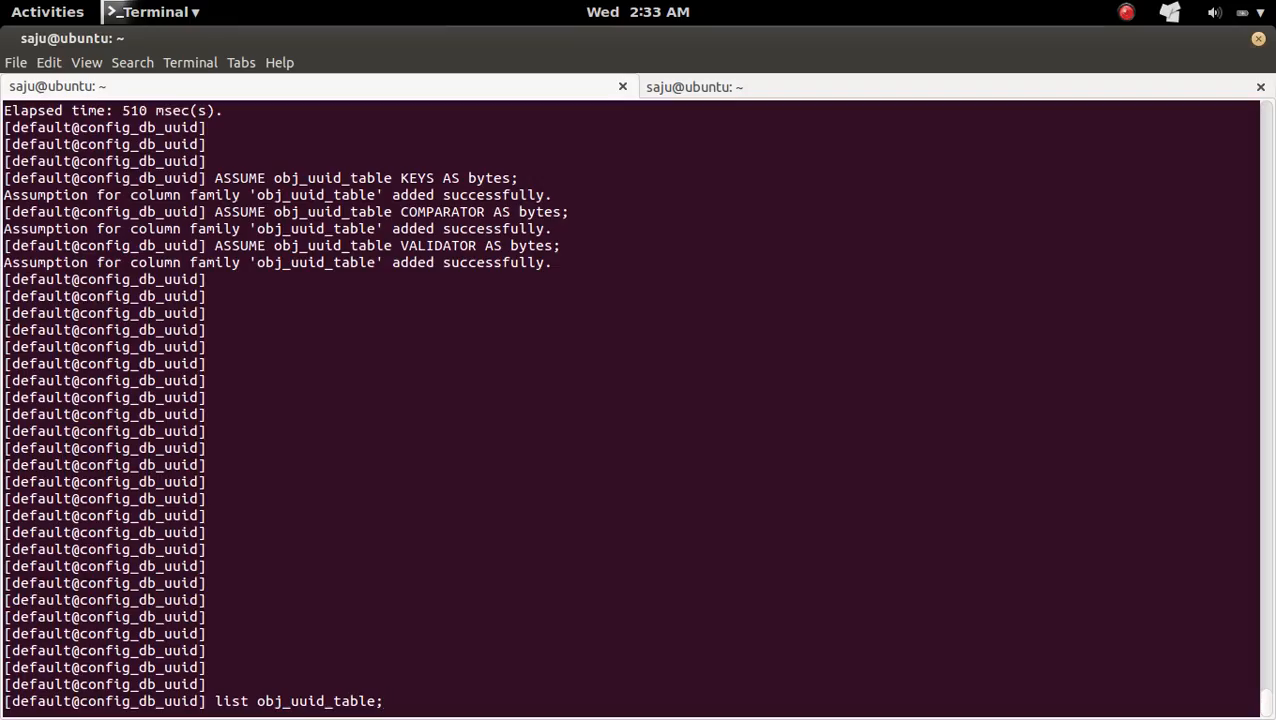
key("Return")
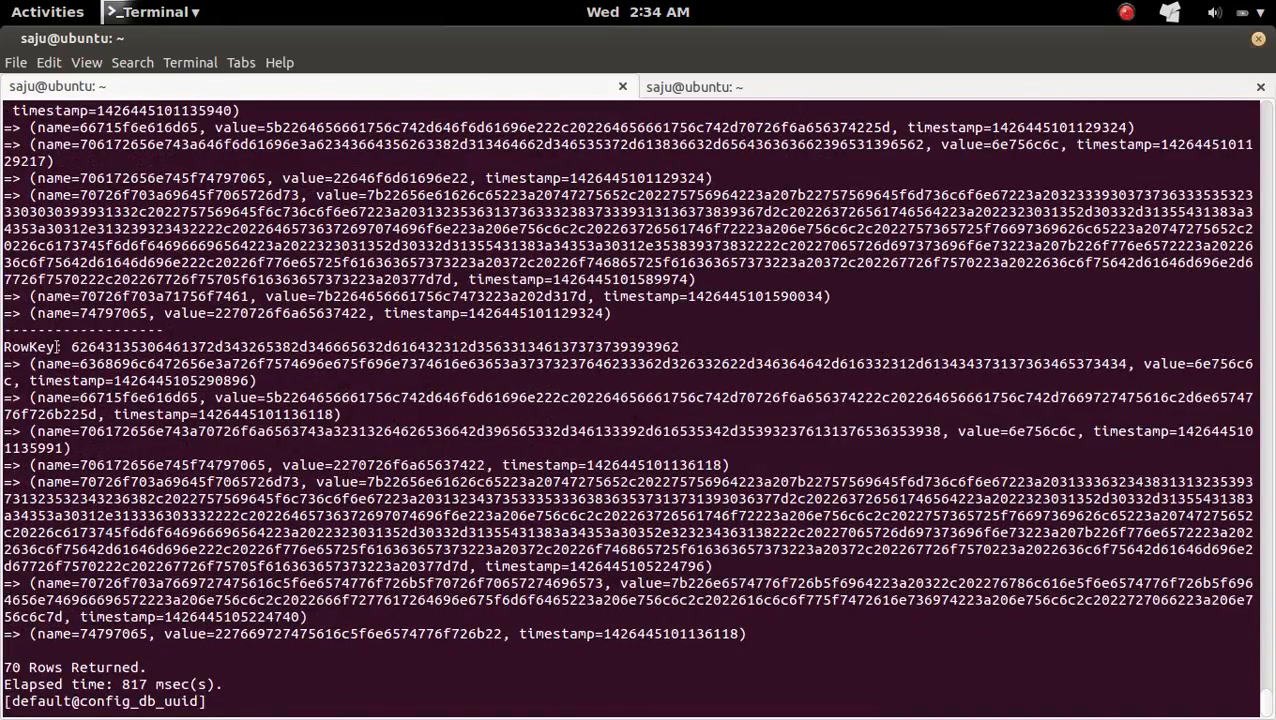
mouse_move(2, 346)
left_mouse_down()
mouse_move(603, 347)
mouse_move(647, 362)
left_mouse_up()
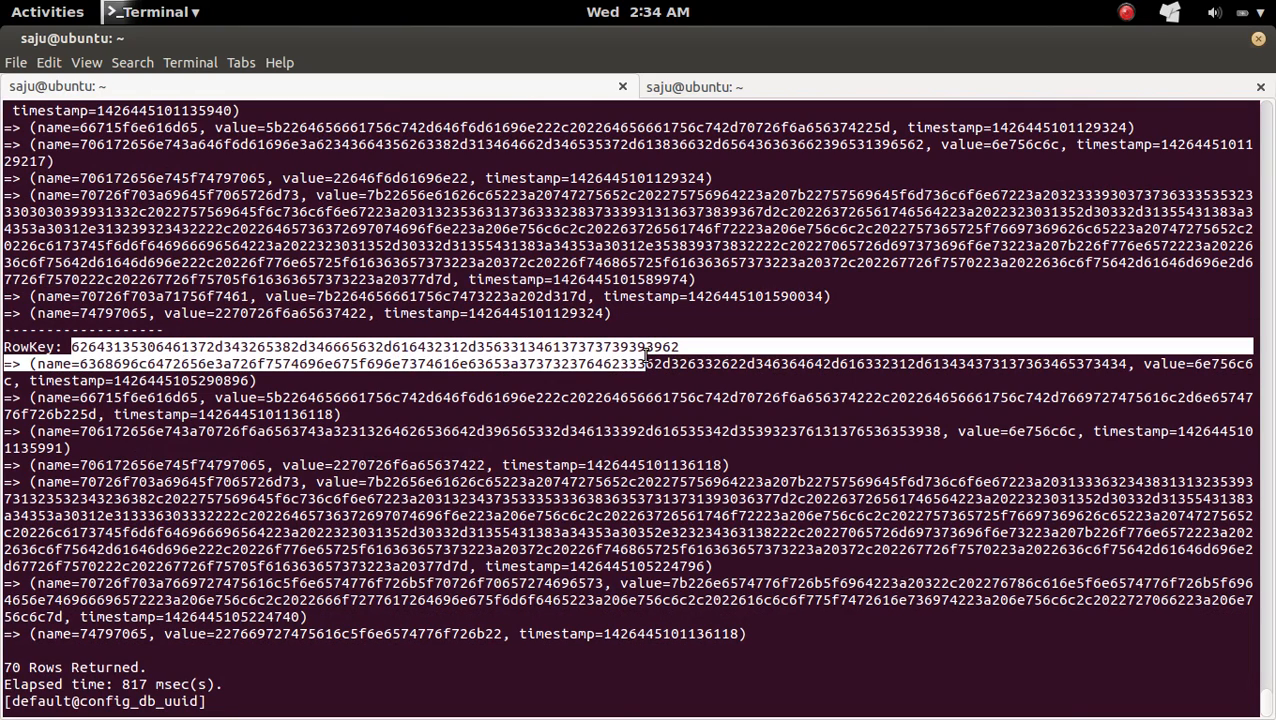
left_click(647, 355)
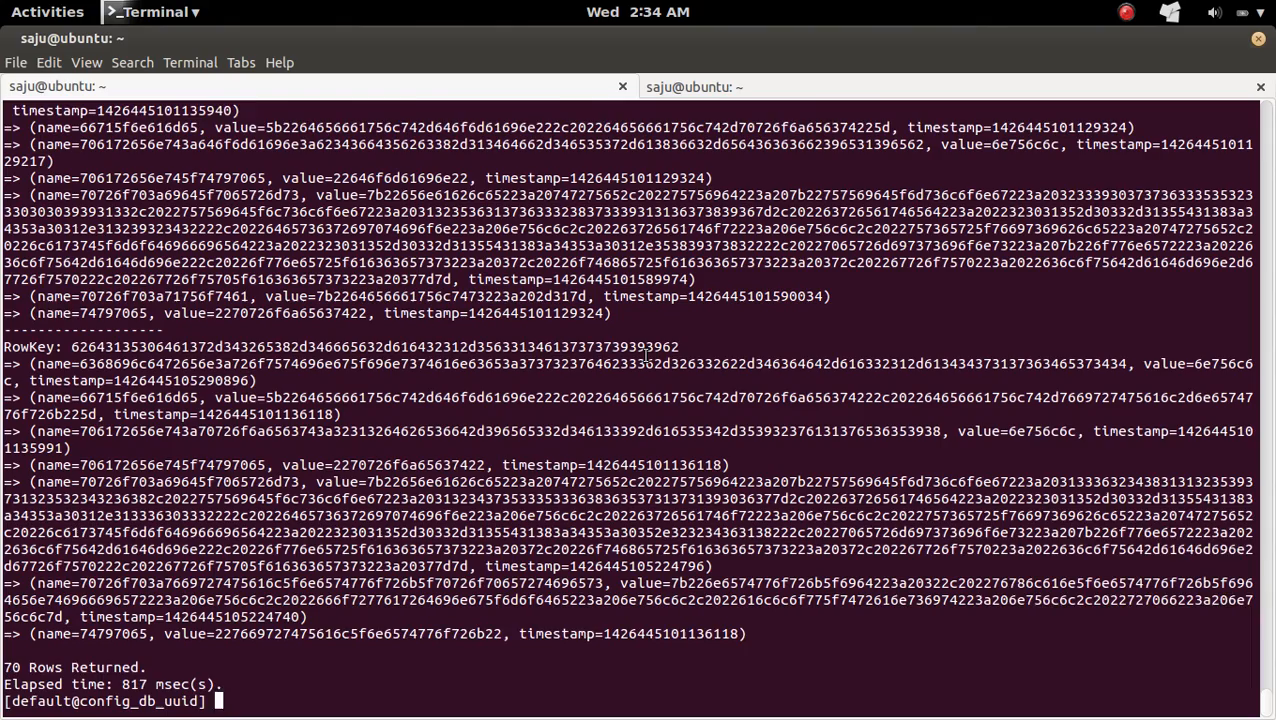
key("Return")
key("Return")
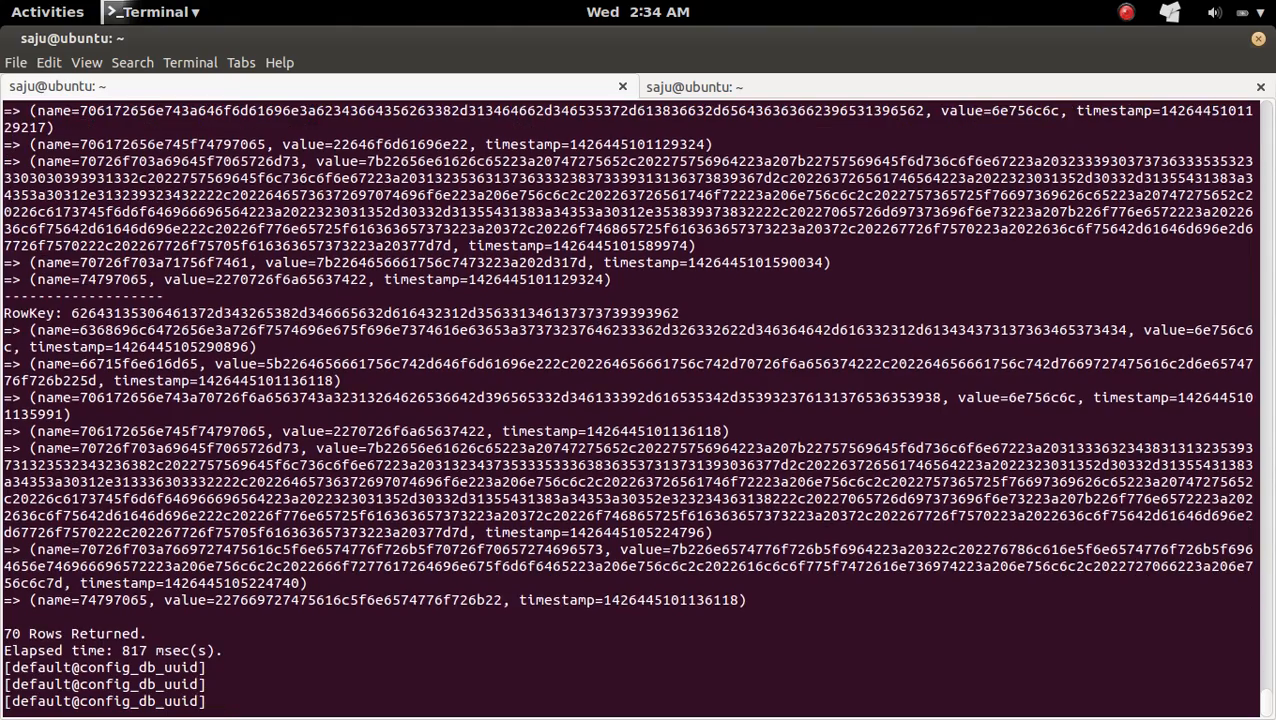
key("super")
- Review the fosshelp post's cassandra-cli section and bring up the window overview to switch back
left_click(366, 389)
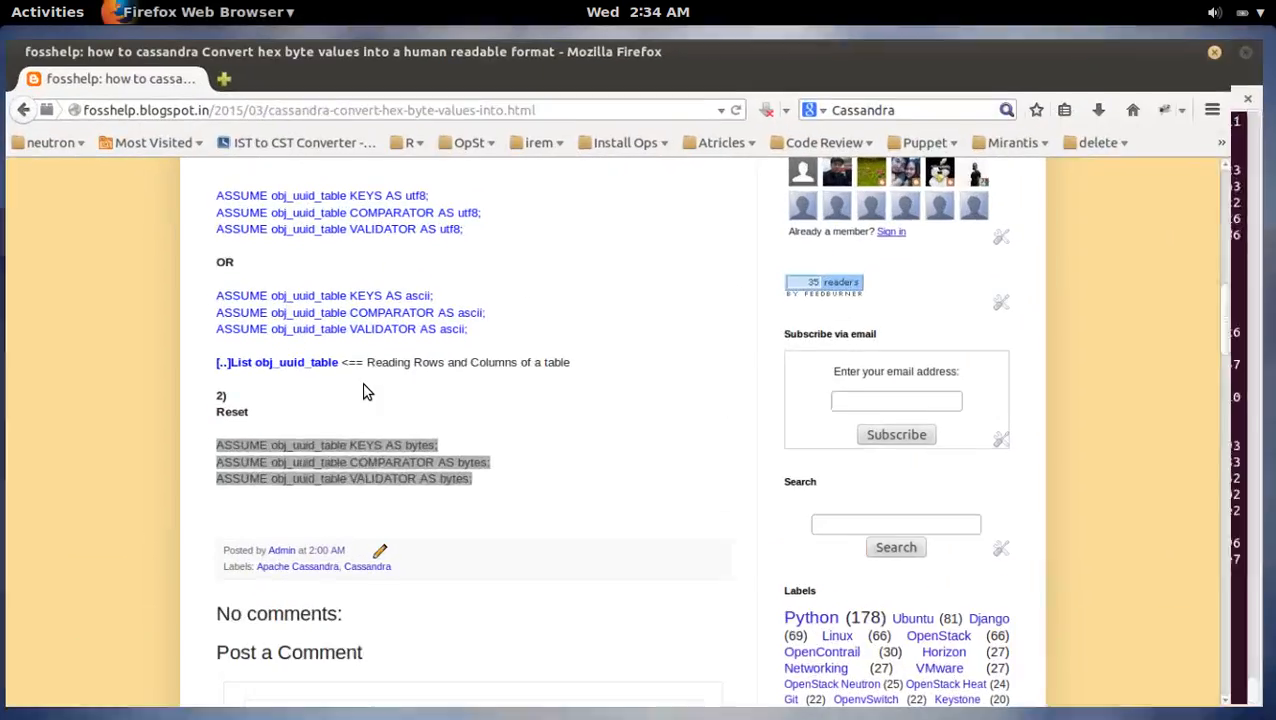
scroll(424, 487, "up", 5)
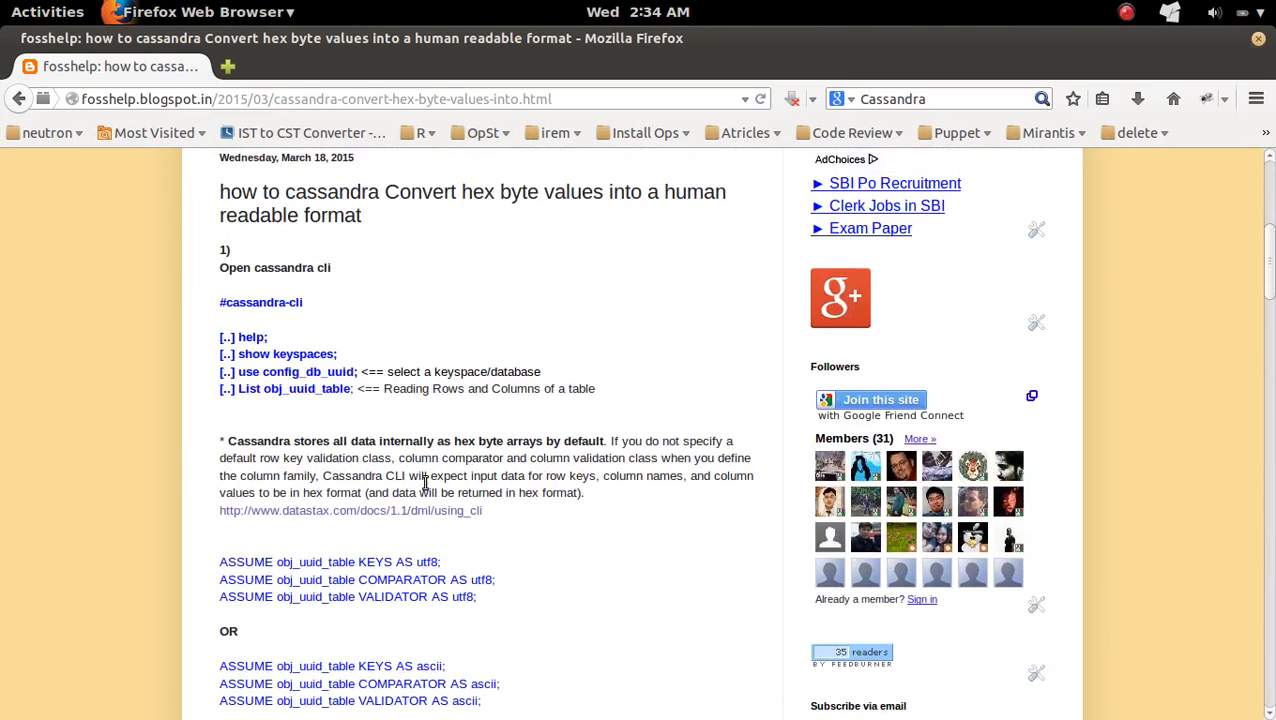
scroll(422, 487, "up", 3)
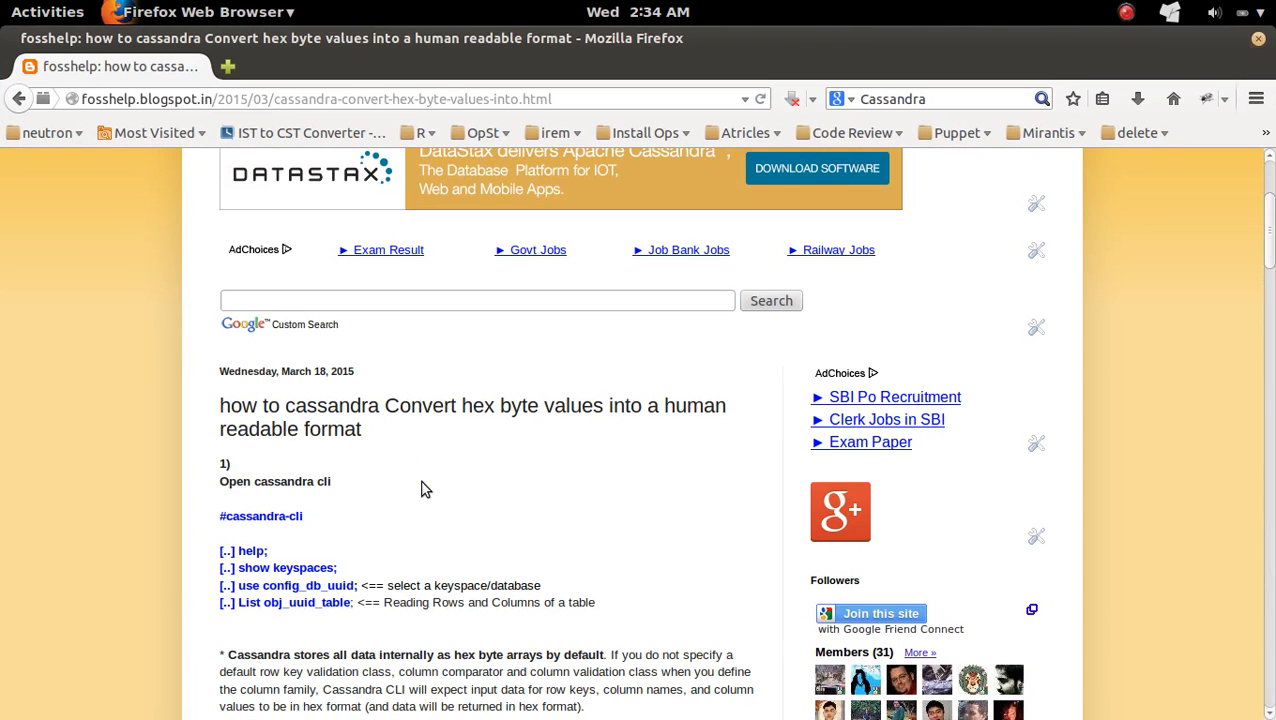
scroll(416, 562, "down", 3)
scroll(416, 562, "down", 3)
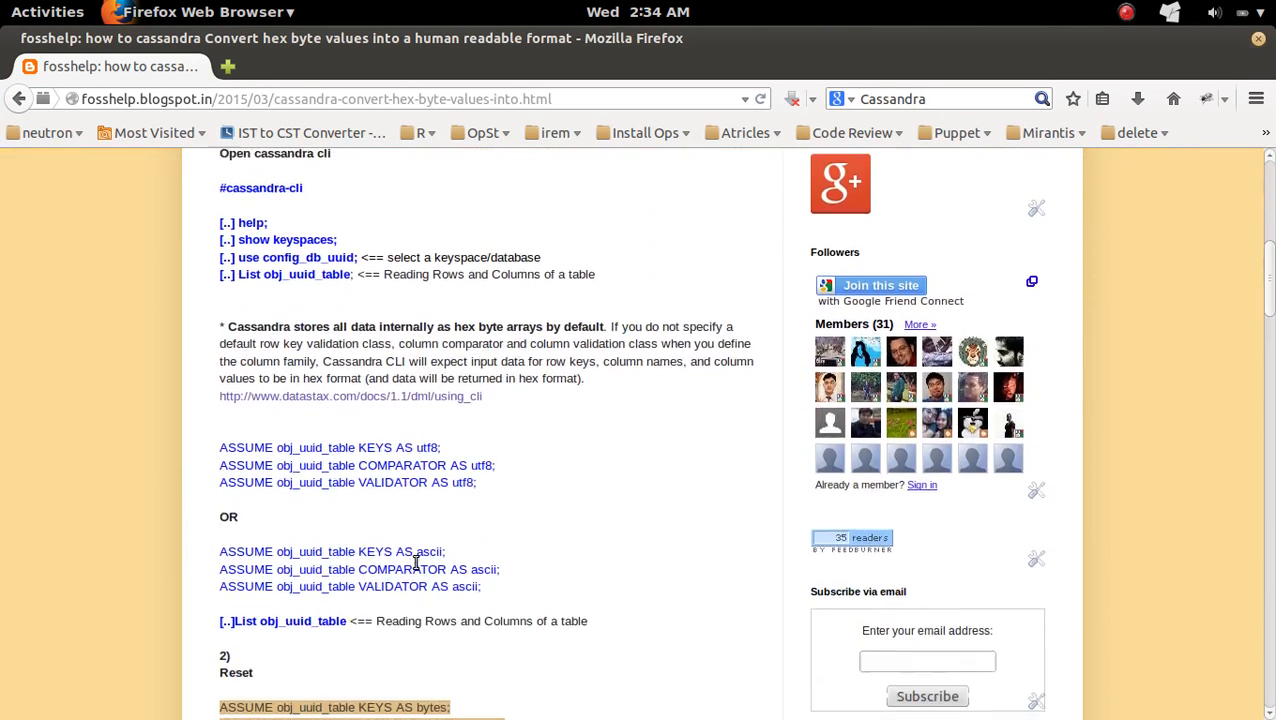
scroll(416, 563, "down", 1)
scroll(416, 565, "up", 3)
scroll(416, 500, "up", 2)
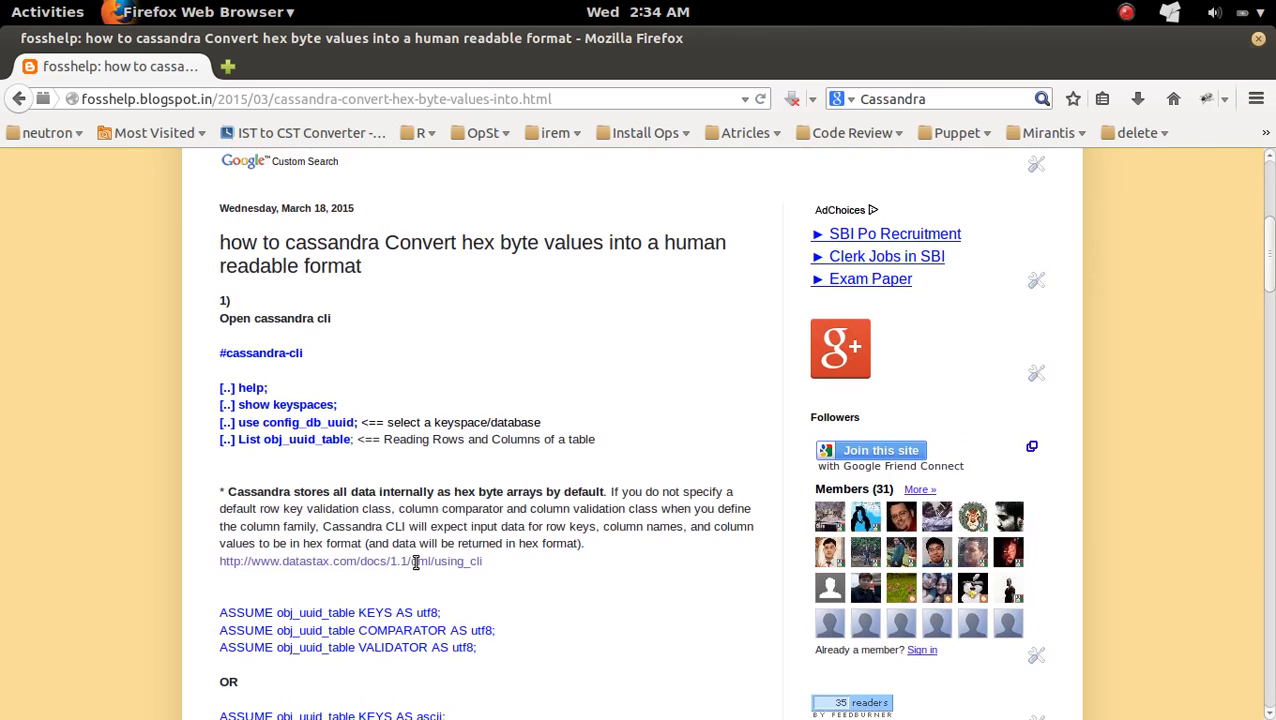
scroll(300, 440, "up", 1)
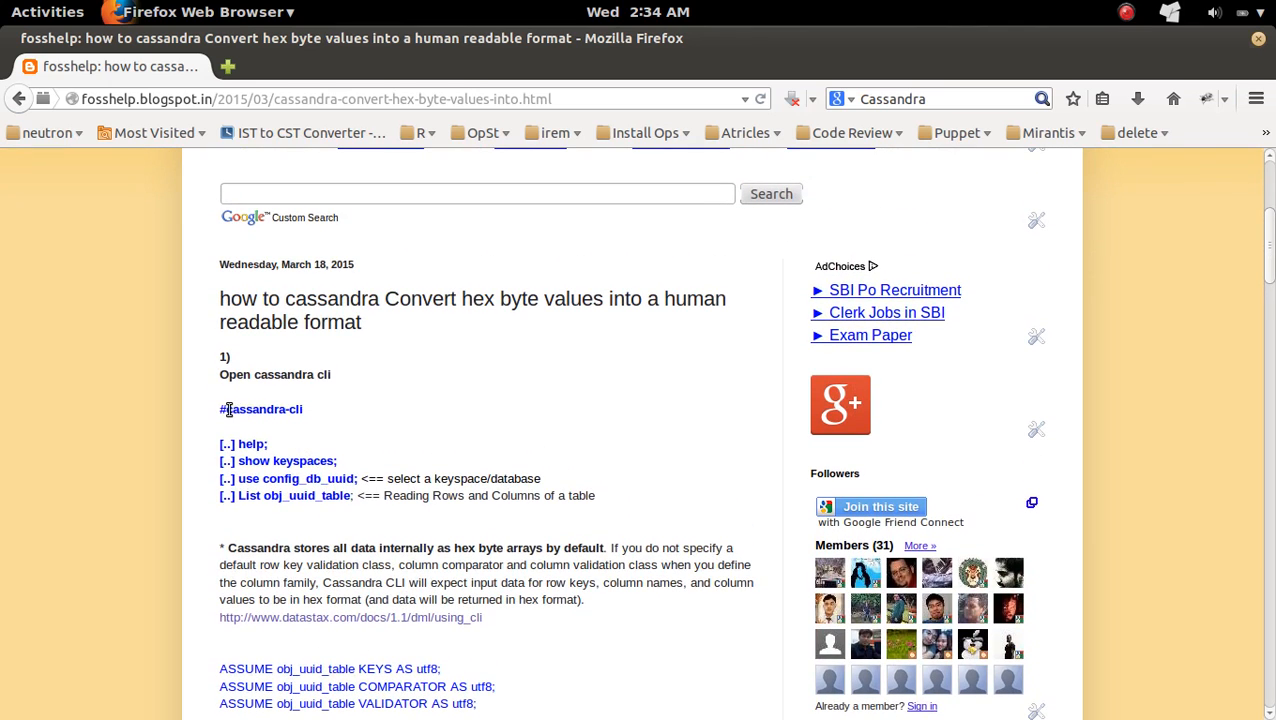
left_click_drag(228, 409, 306, 415)
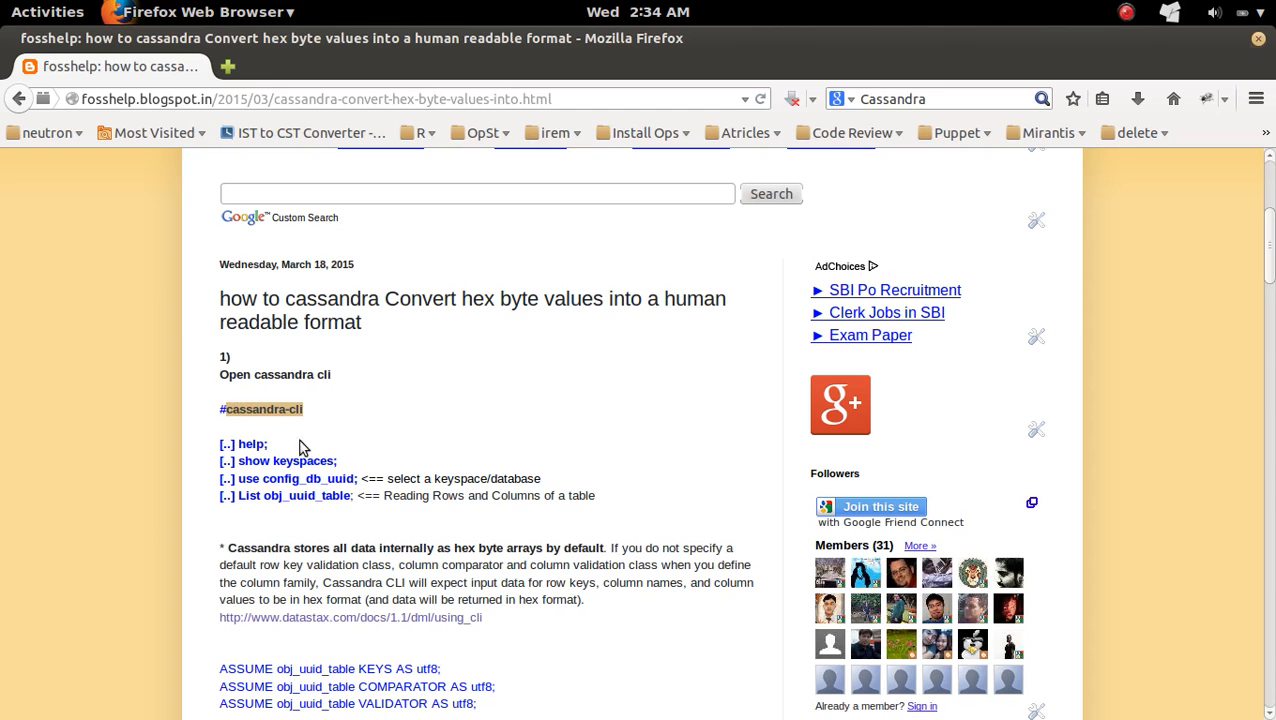
scroll(300, 470, "down", 4)
scroll(296, 480, "down", 3)
scroll(293, 497, "down", 2)
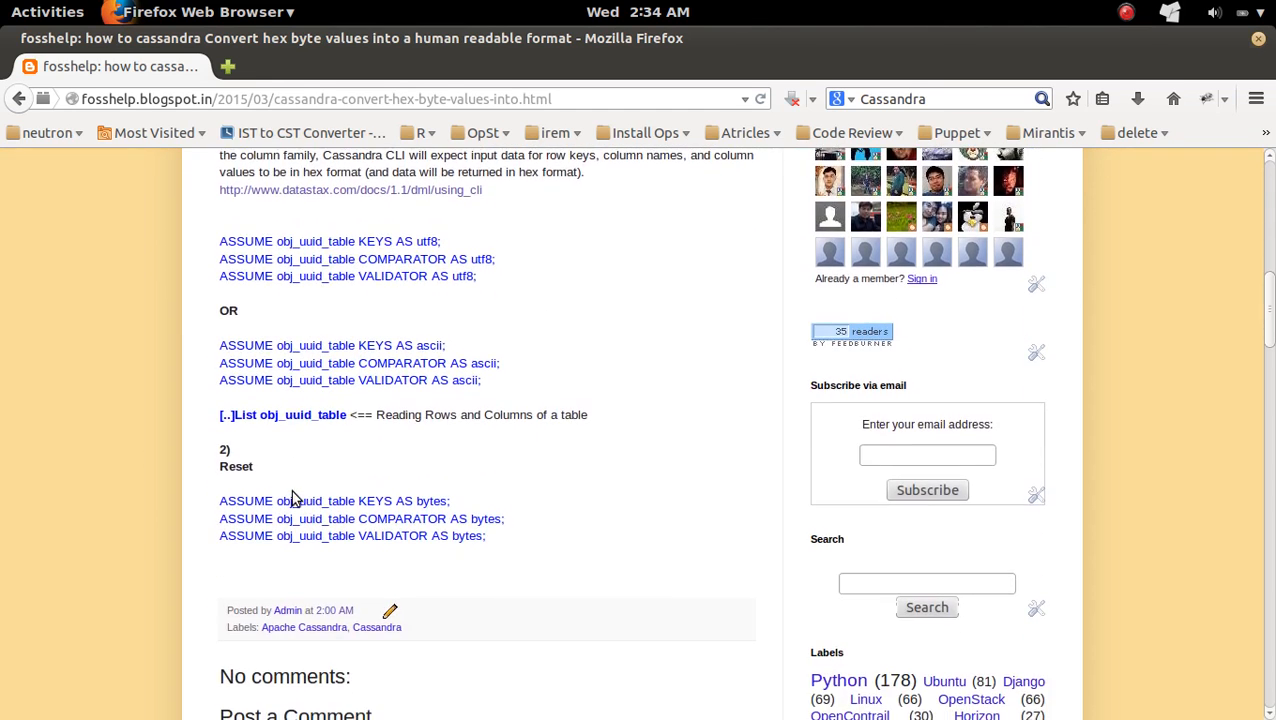
scroll(293, 497, "down", 1)
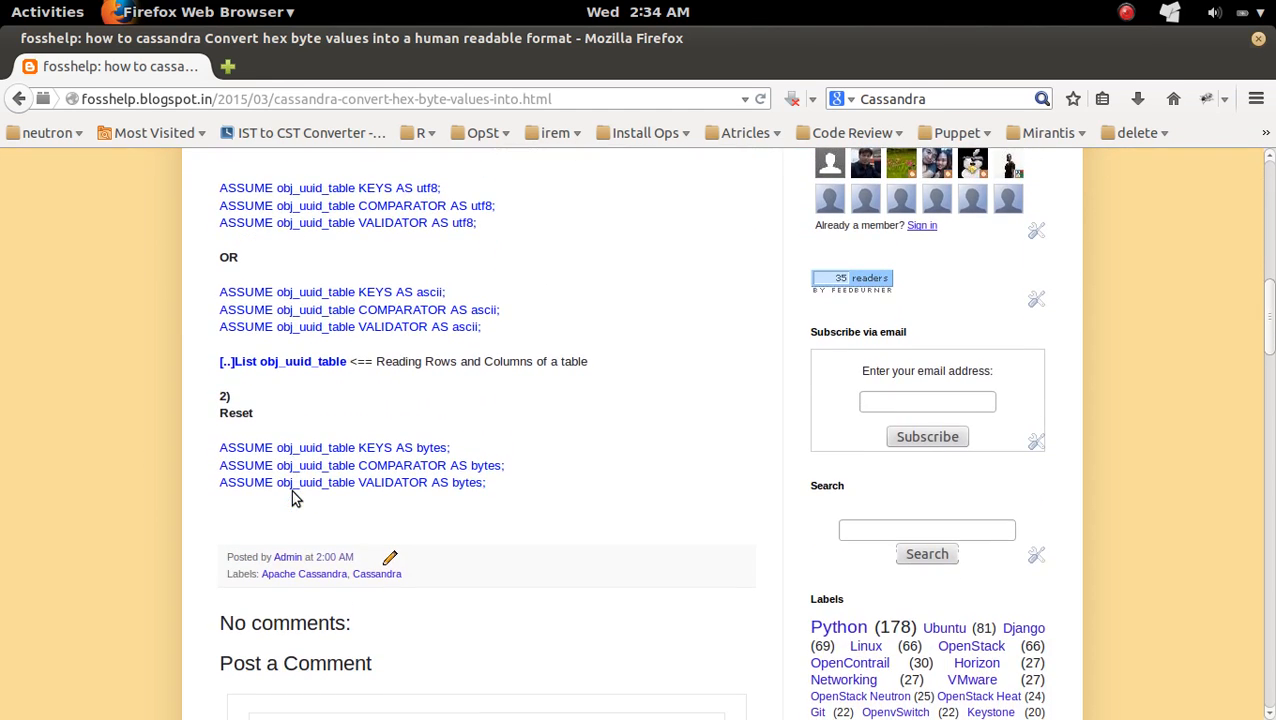
scroll(347, 399, "up", 1)
scroll(347, 399, "up", 1)
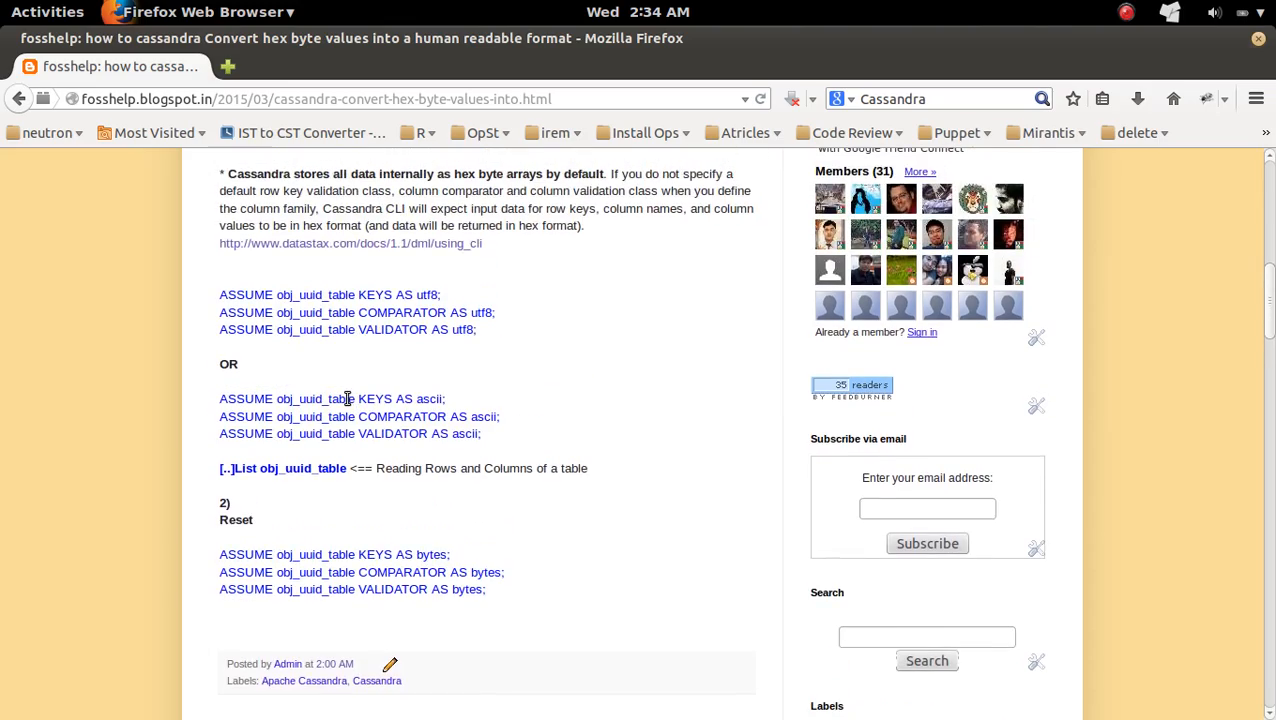
scroll(347, 399, "up", 1)
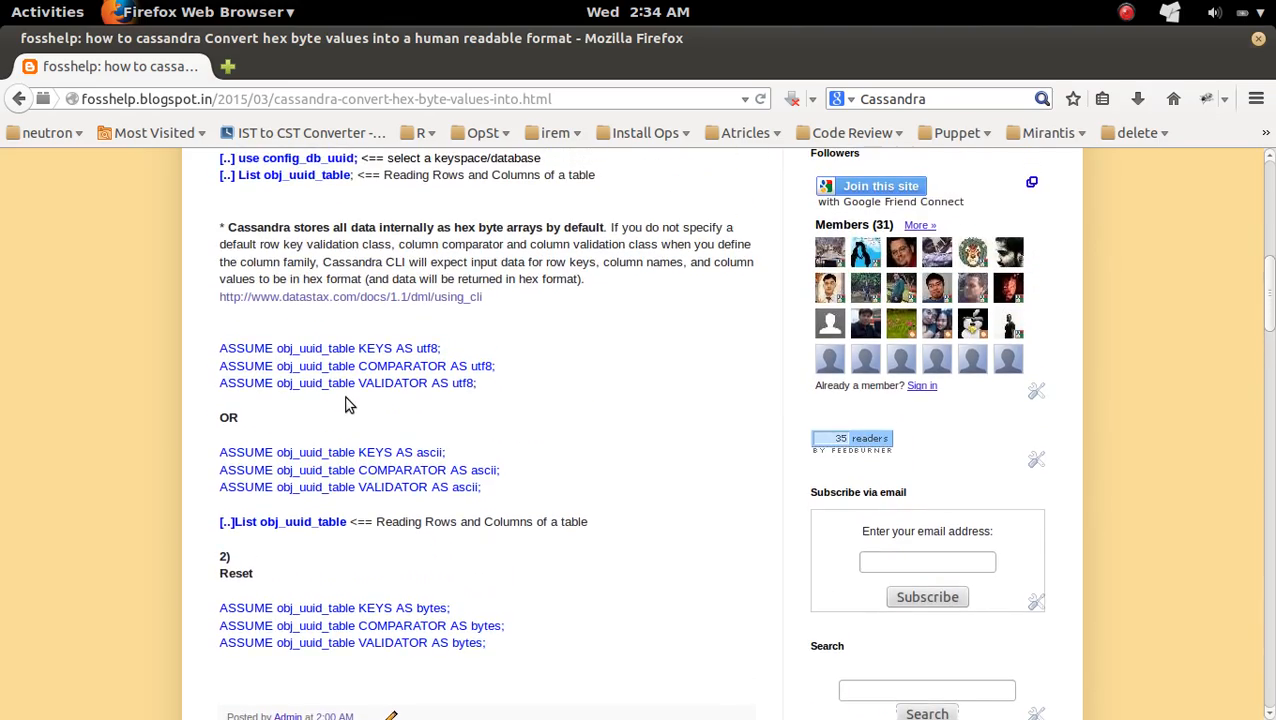
key("super")
- Review the hex-encoded listing in the terminal, then bring the fosshelp blog post back to the front
left_click(794, 479)
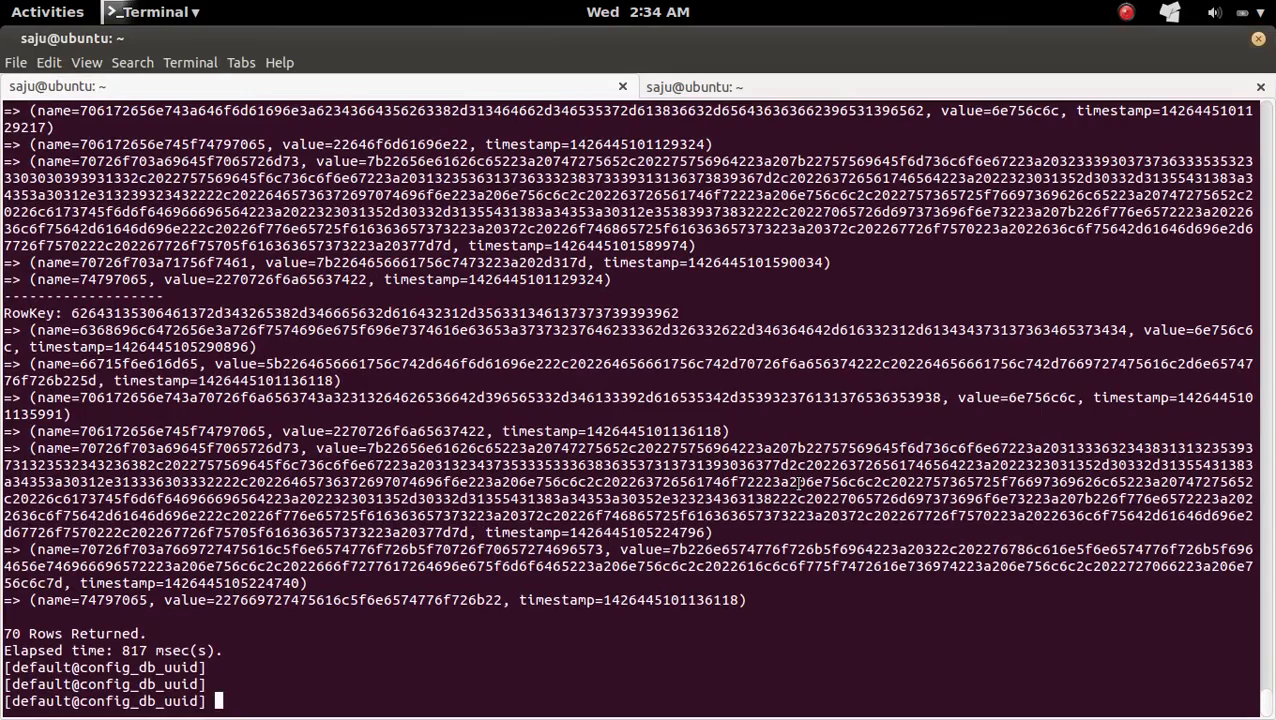
scroll(798, 483, "up", 5)
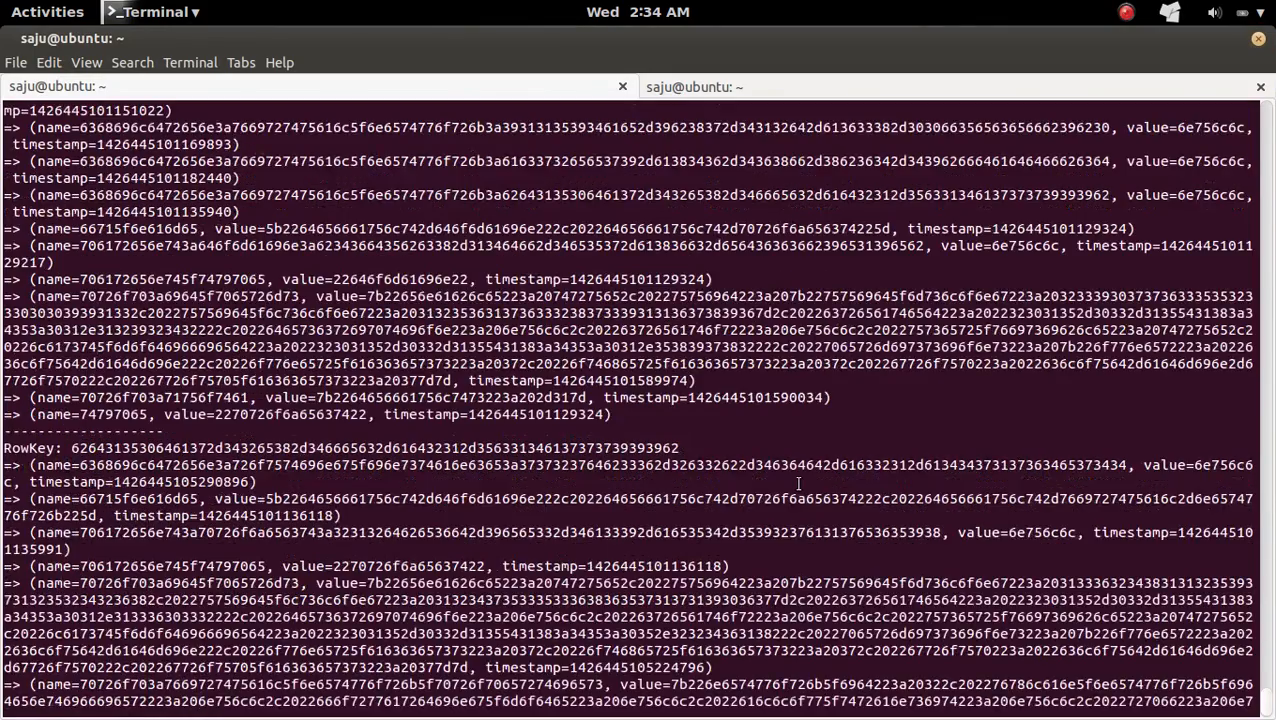
scroll(798, 483, "up", 5)
scroll(798, 483, "down", 10)
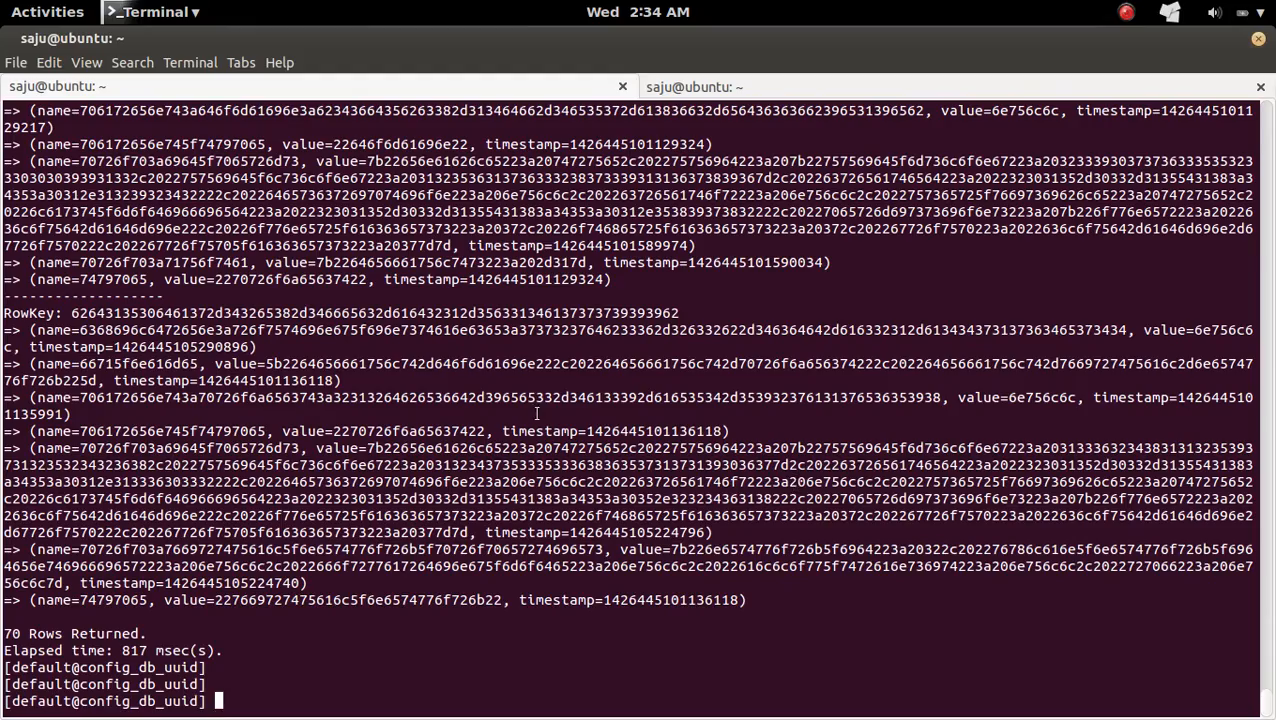
key("super")
key("super")
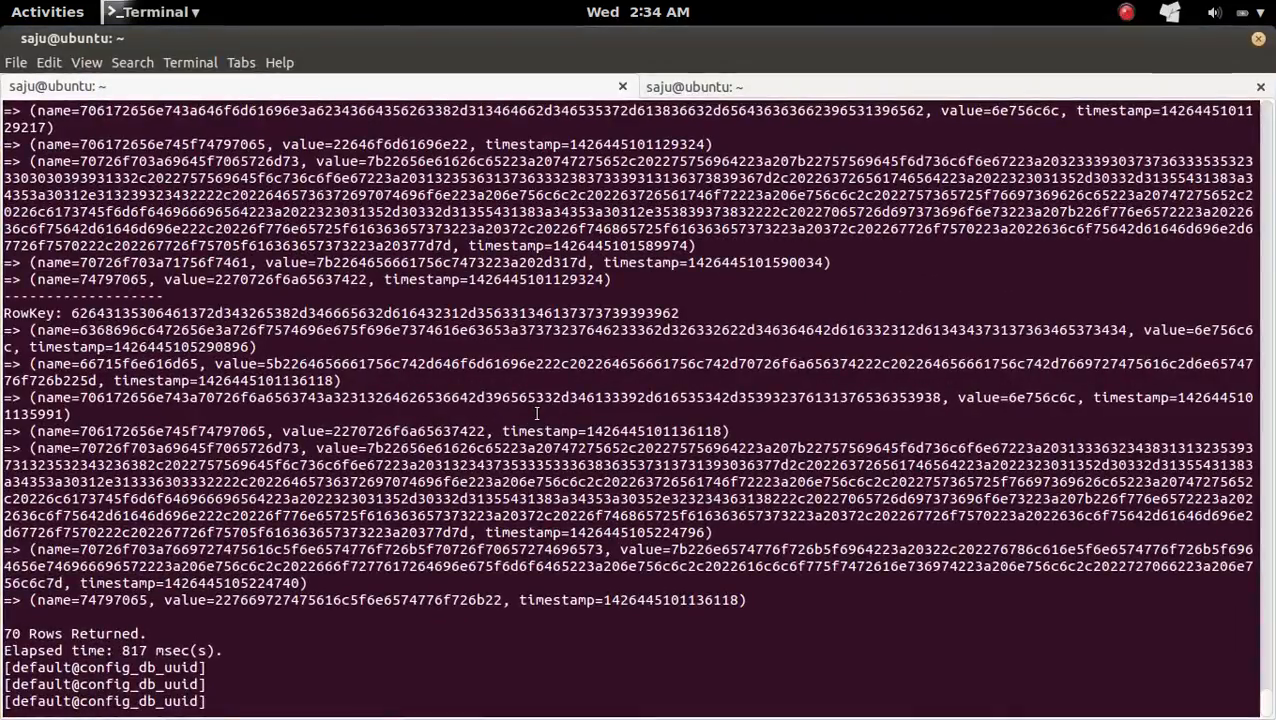
key("super")
left_click(290, 465)
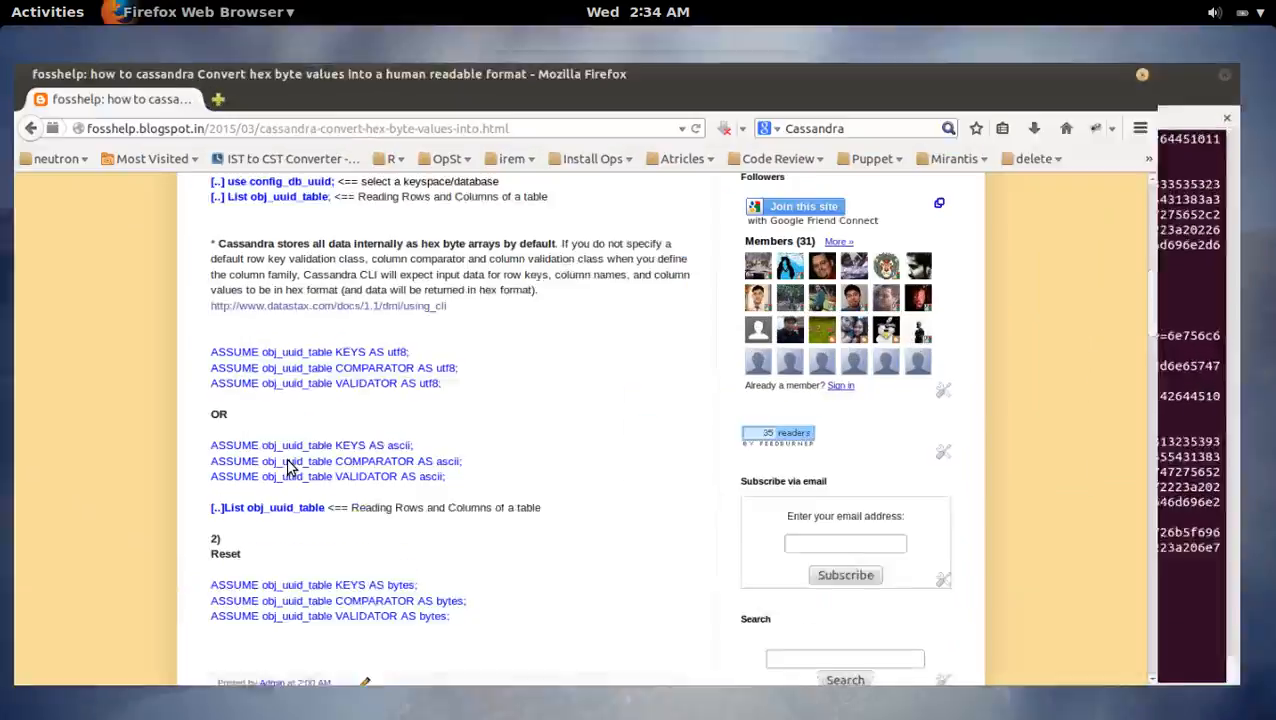
scroll(385, 517, "down", 2)
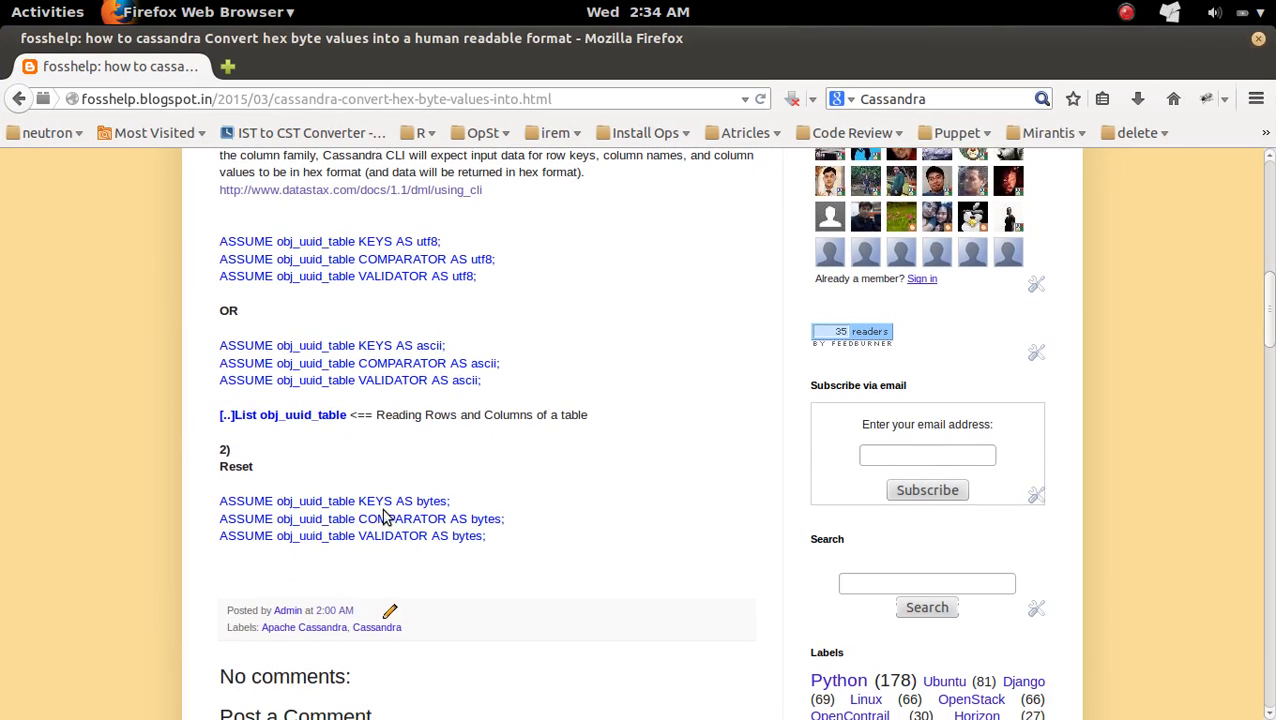
- Copy the post's three utf8 ASSUME commands and run them in cassandra-cli
mouse_move(480, 280)
left_mouse_down()
mouse_move(221, 259)
mouse_move(219, 240)
left_mouse_up()
right_click(268, 236)
left_click(318, 252)
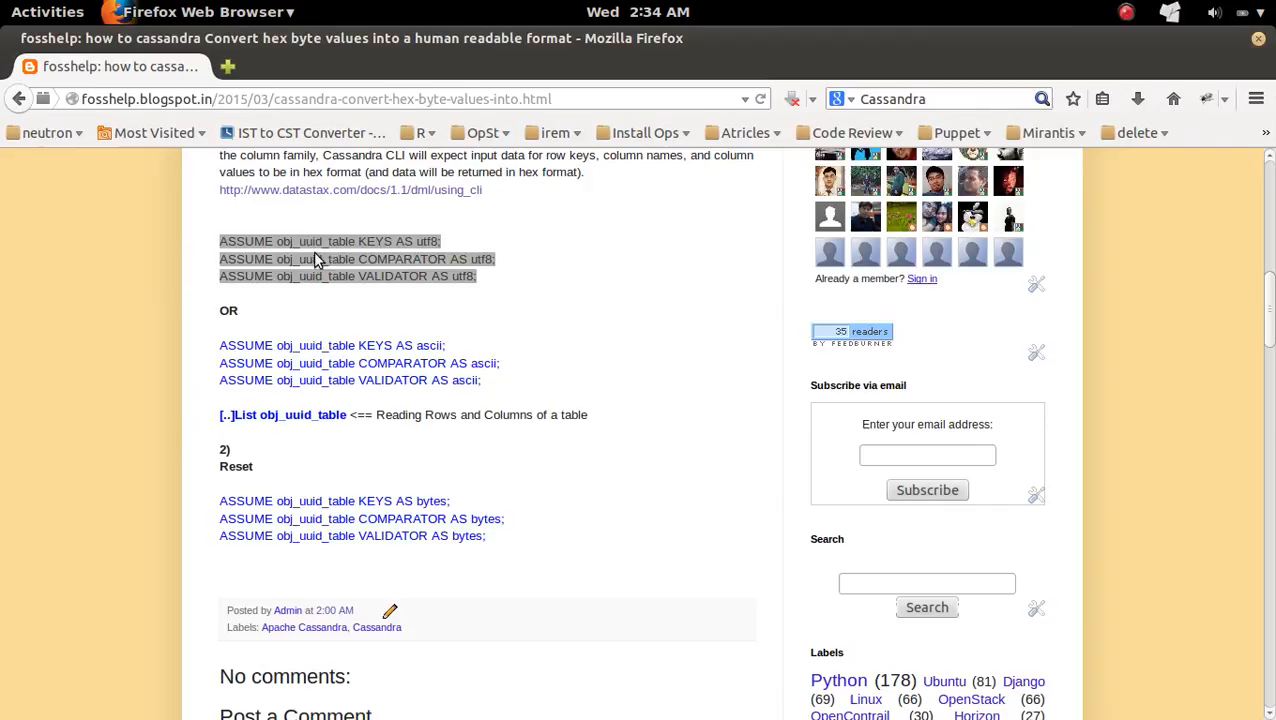
key("super")
left_click(822, 444)
key("ctrl+shift+v")
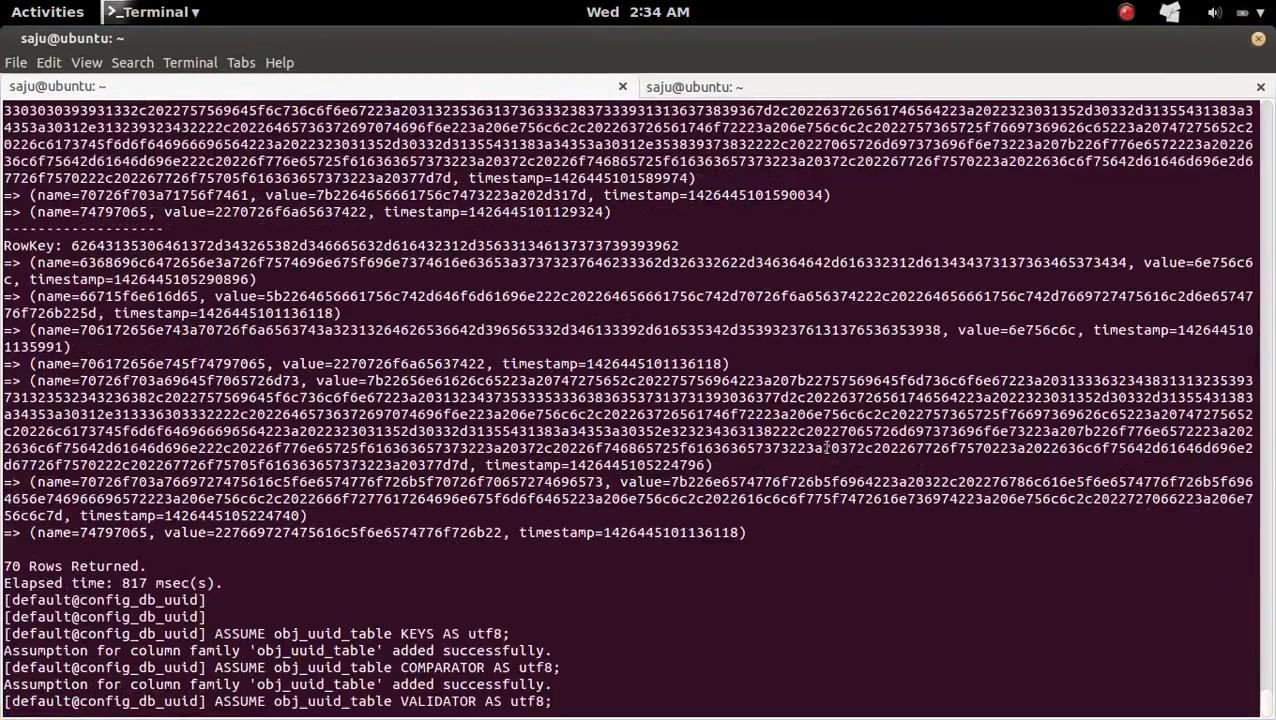
key("Return")
key("Return")
key("Return")
- Rerun 'list obj_uuid_table;' from history, showing the 70 rows as readable UUIDs and values
key("Up")
key("Up")
key("Up")
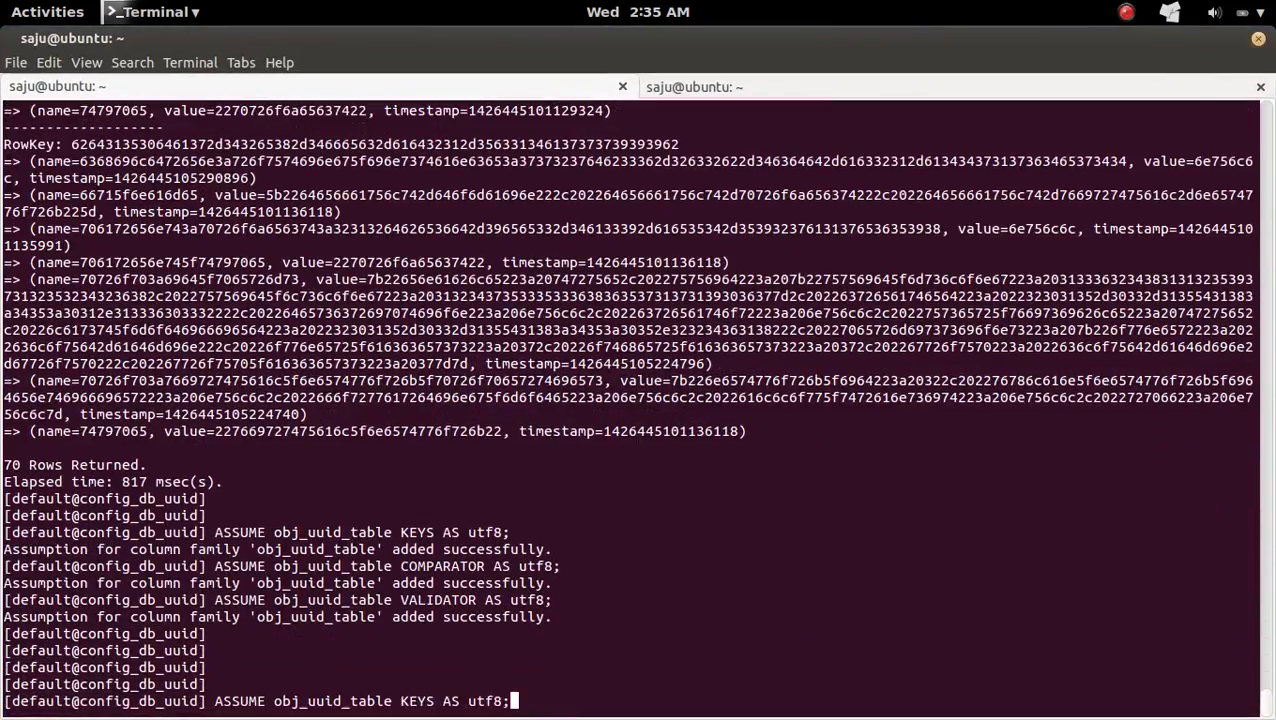
key("Up")
key("Return")
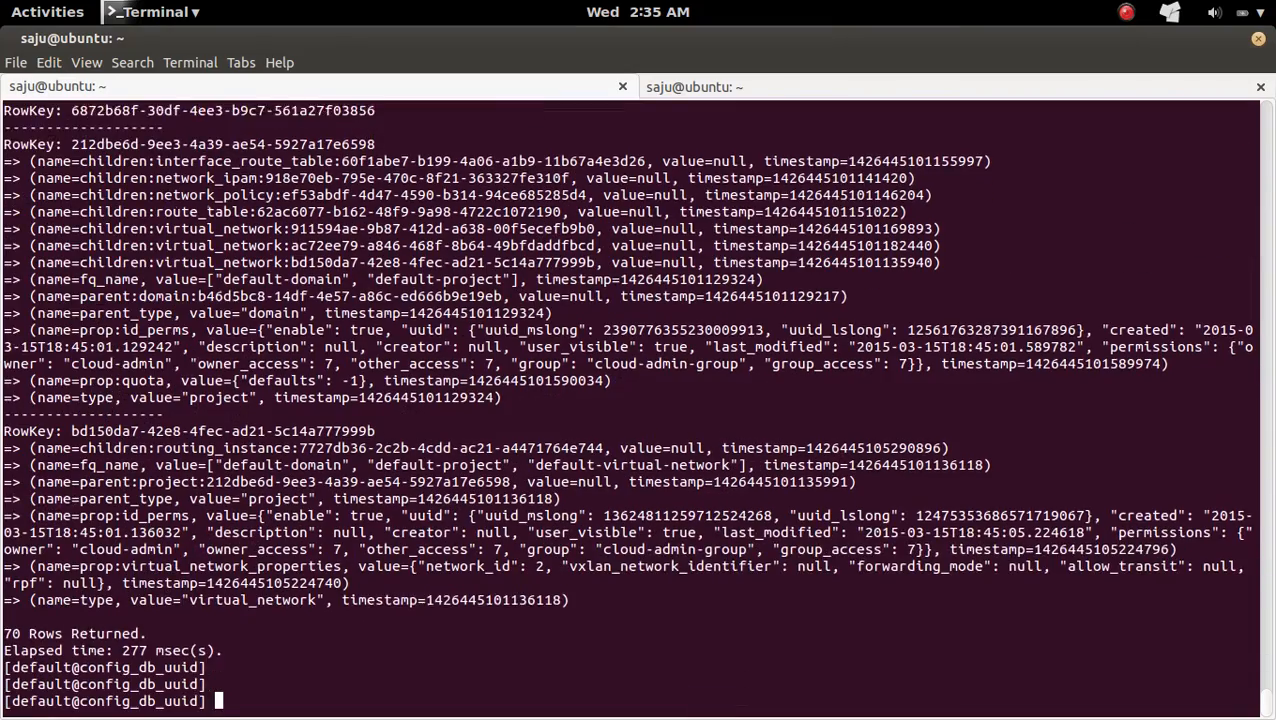
key("Return")
key("Return")
key("Return")
key("Return")
key("Return")
type("get")
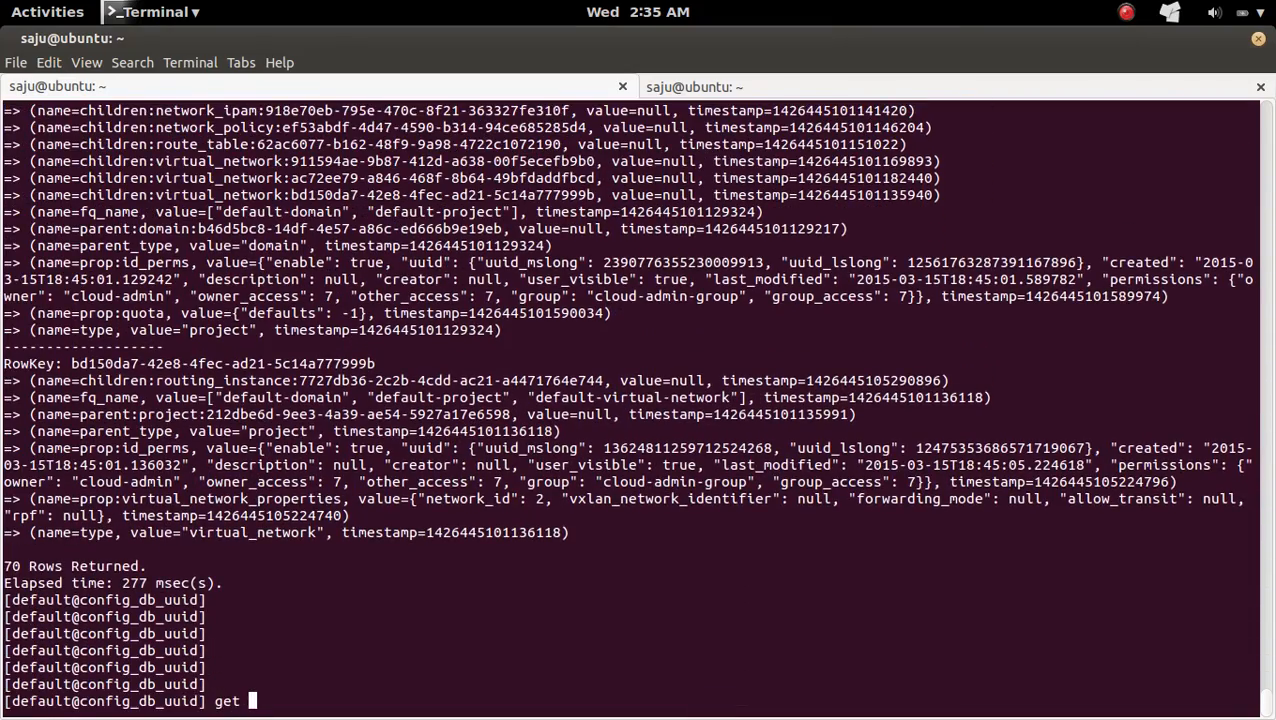
- Copy obj_uuid_table from the blog and build the command get obj_uuid_table[''] in cassandra-cli
key("super")
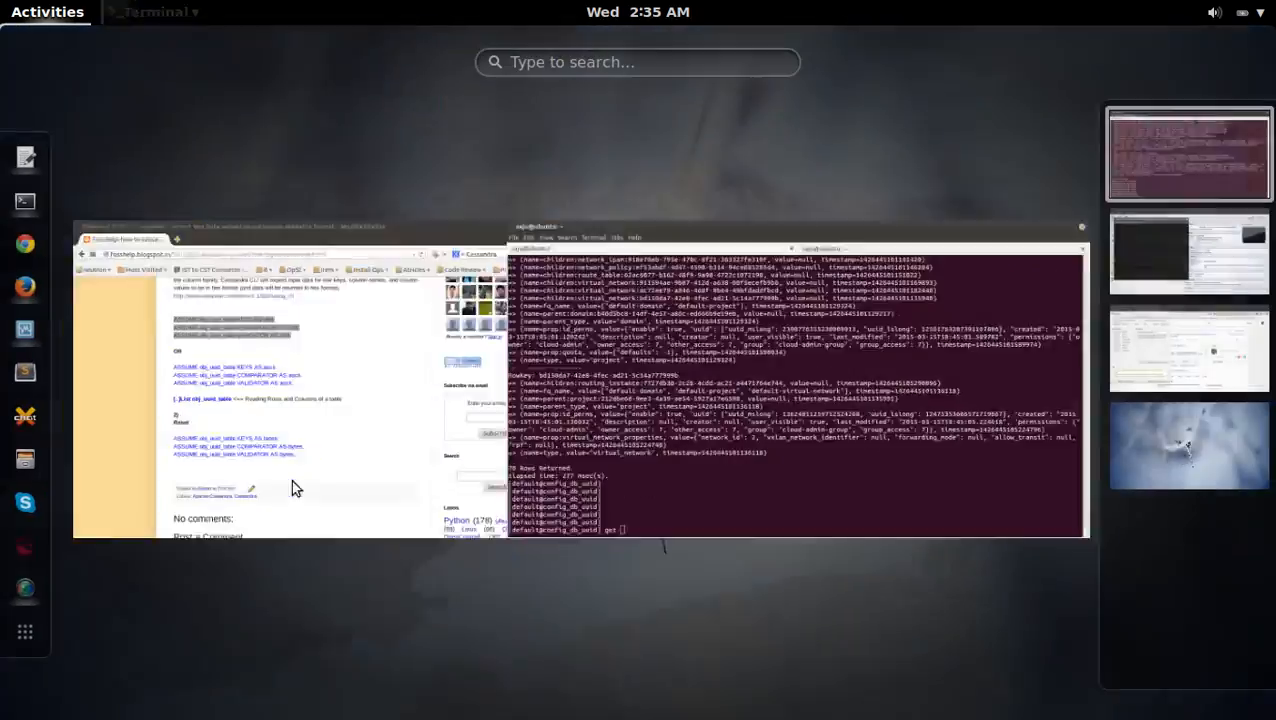
left_click(217, 437)
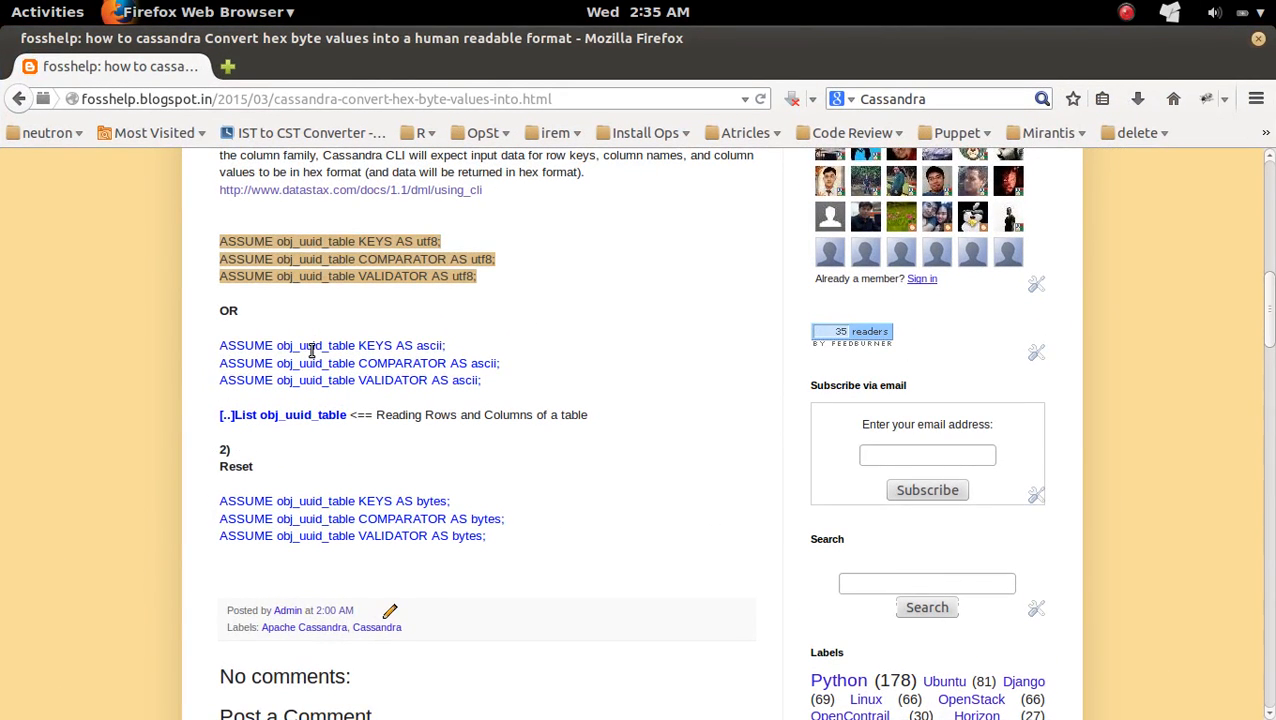
double_click(305, 346)
left_click(350, 347)
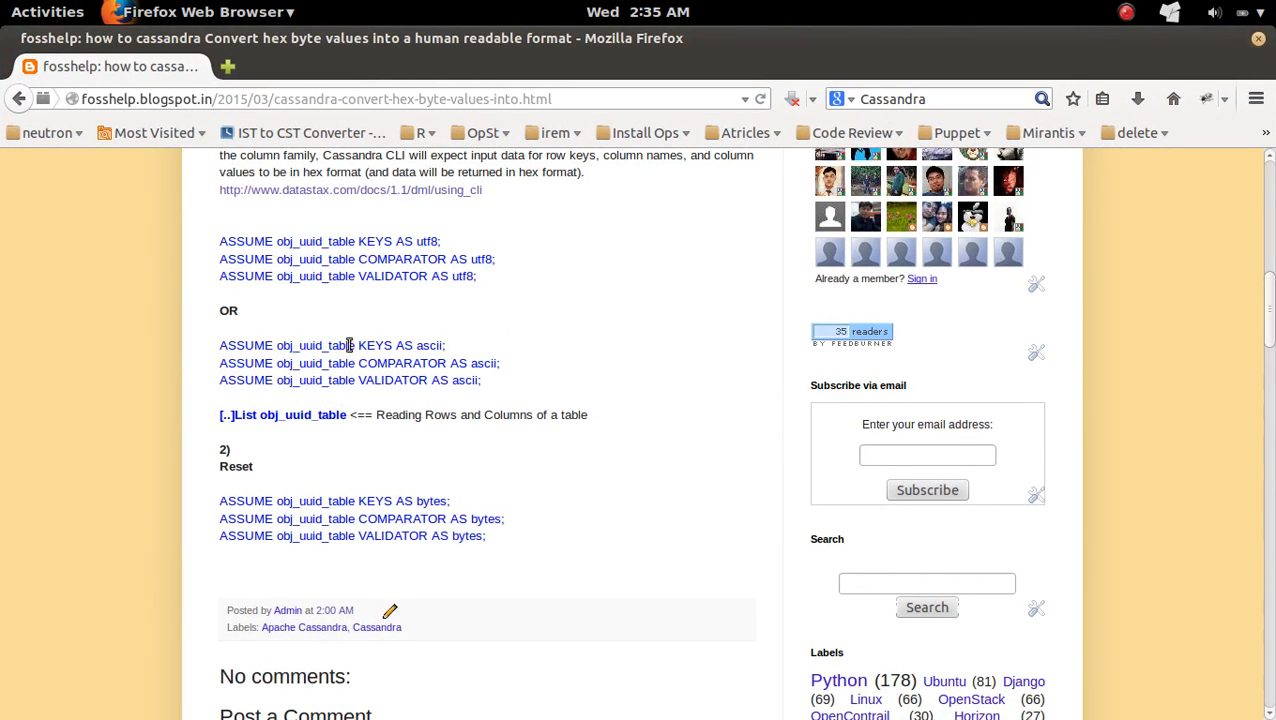
left_click_drag(350, 346, 278, 345)
right_click(287, 346)
left_click(310, 350)
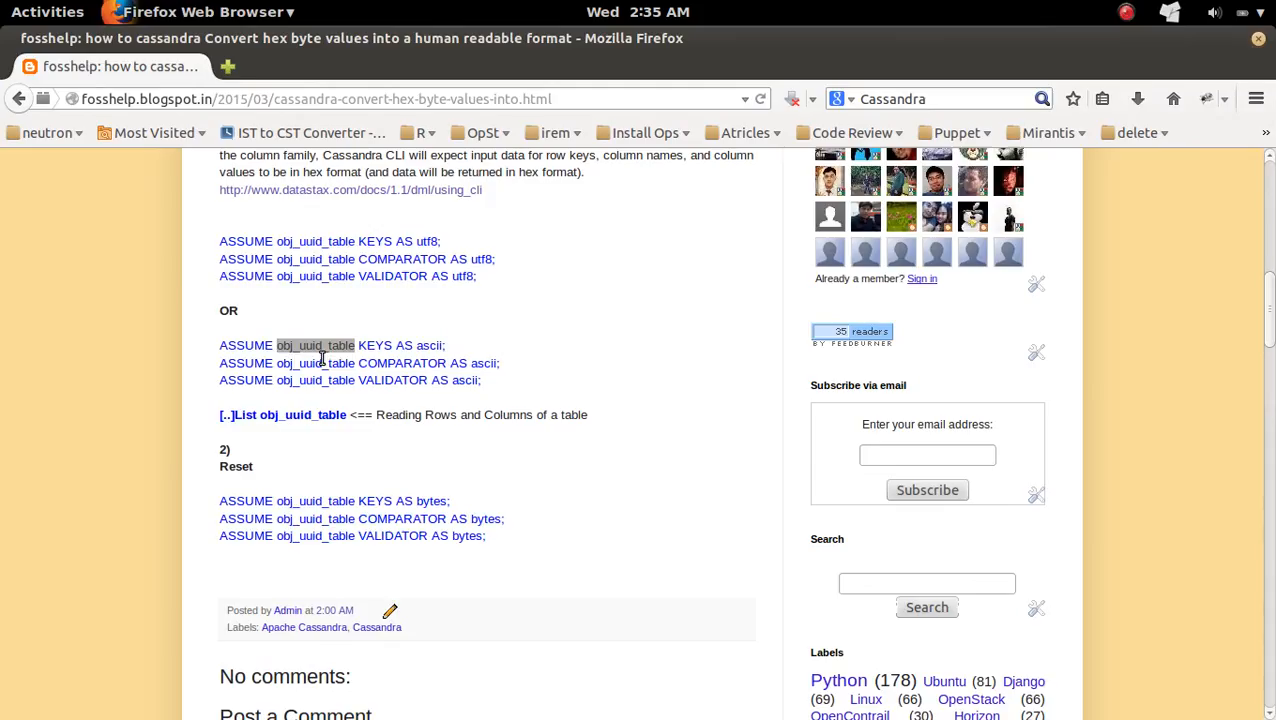
key("super")
left_click(837, 490)
key("ctrl+shift+v")
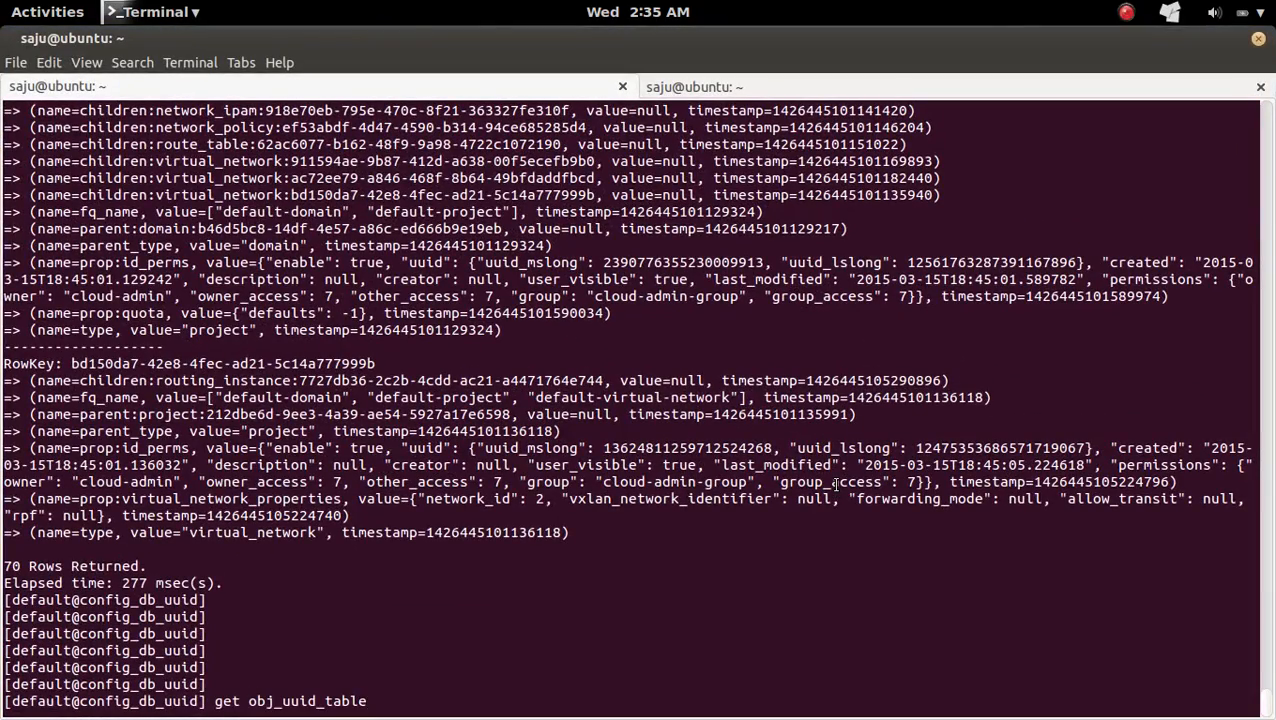
type("['']")
key("Left")
- Paste RowKey bd150da7-42e8-4fec-ad21-5c14a777999b into the quotes and run the get, returning 7 readable columns
double_click(227, 364)
right_click(227, 364)
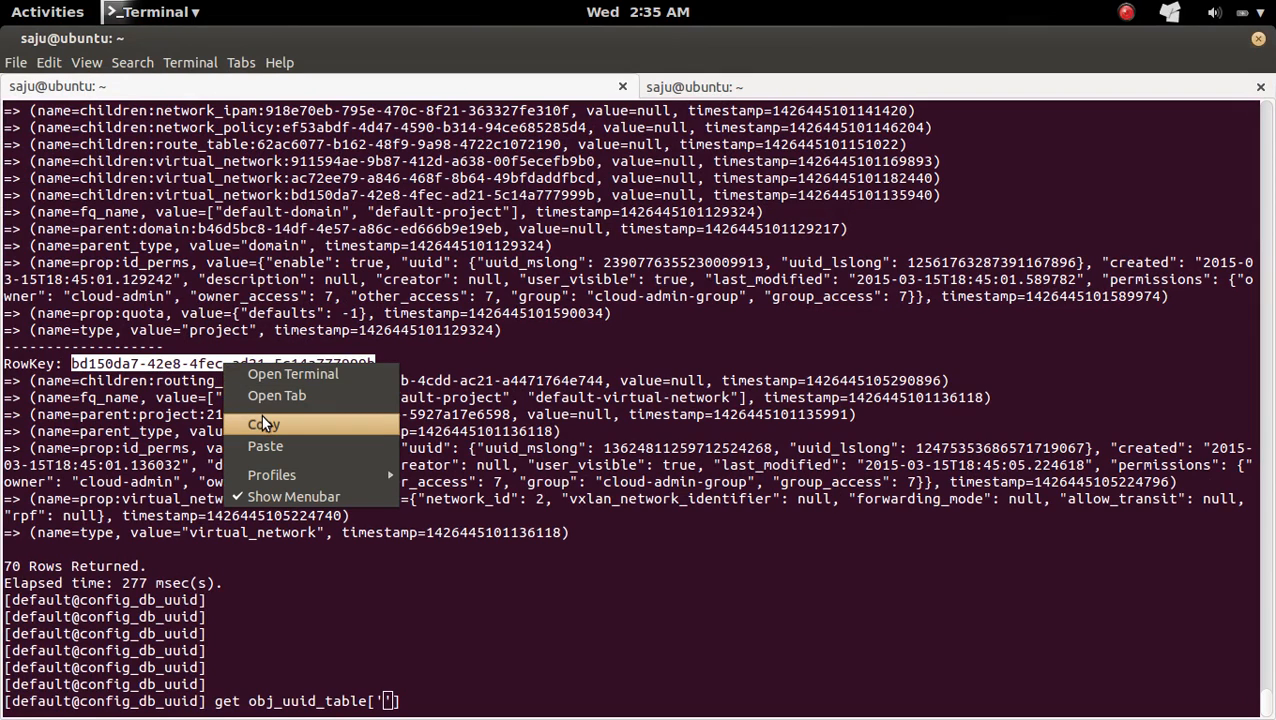
left_click(265, 423)
key("ctrl+shift+v")
key("Right")
key("Right")
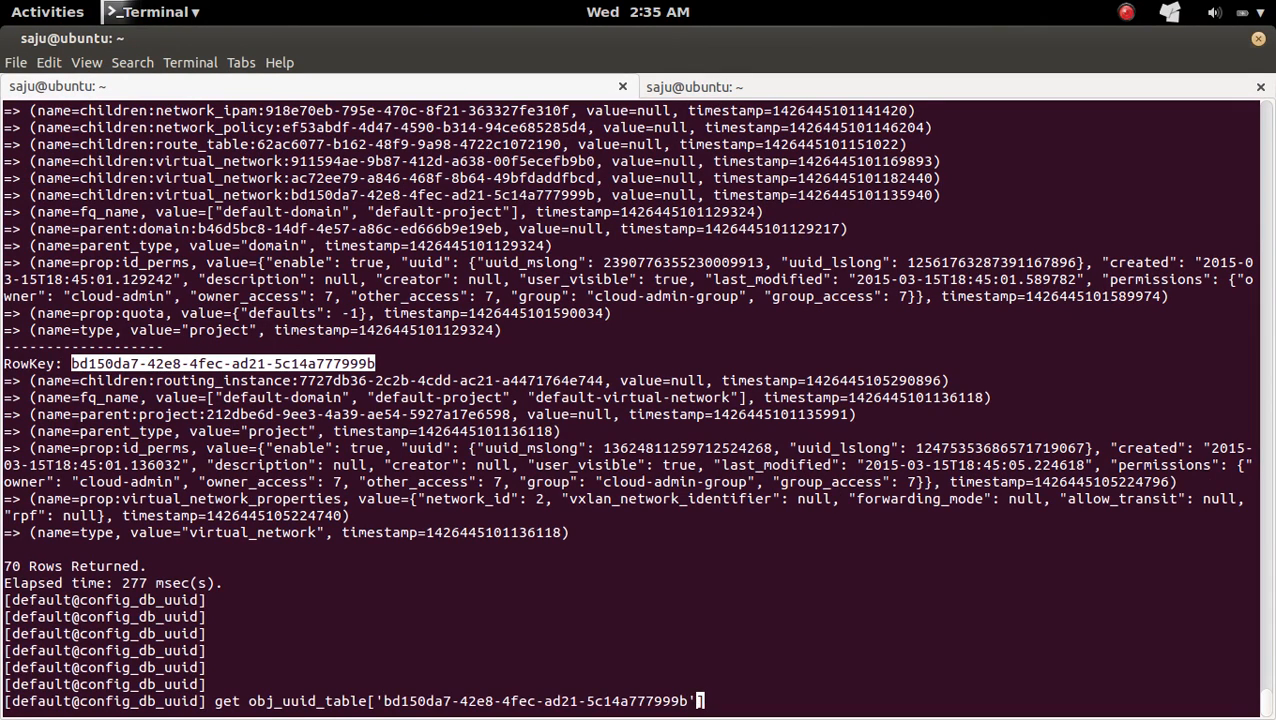
key("Return")
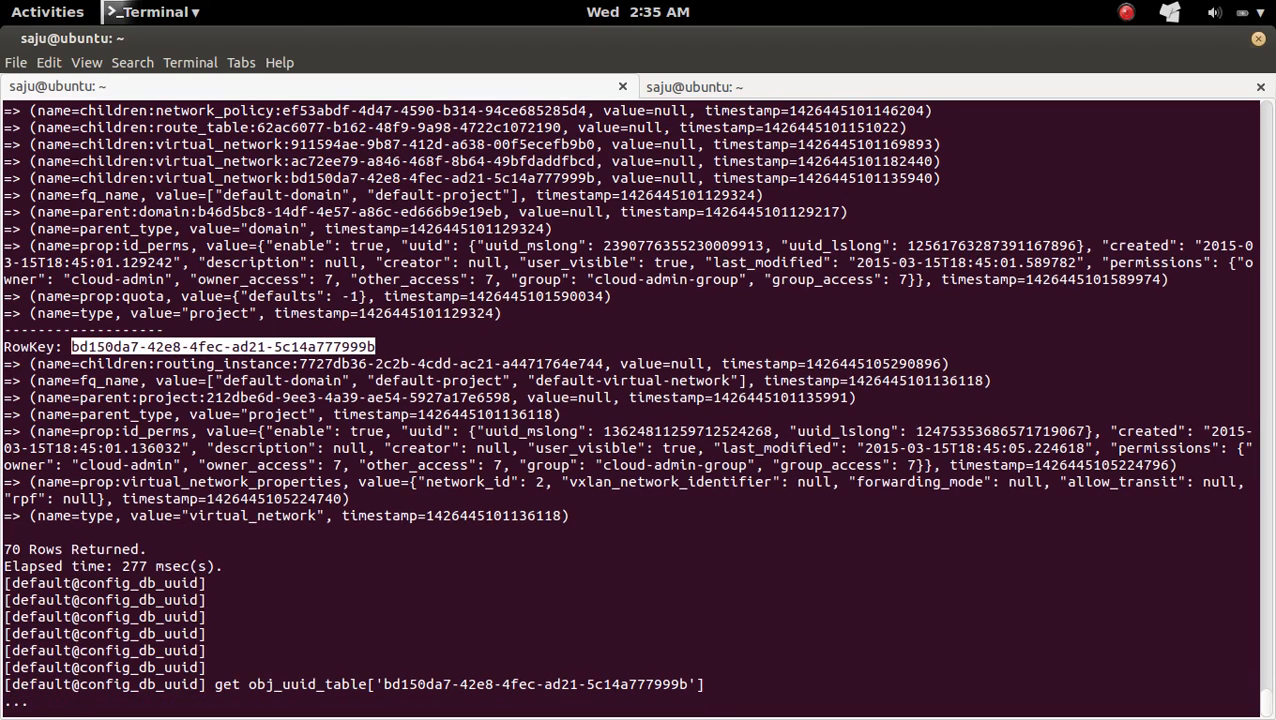
type(";")
key("Return")
key("Return")
key("Return")
key("Return")
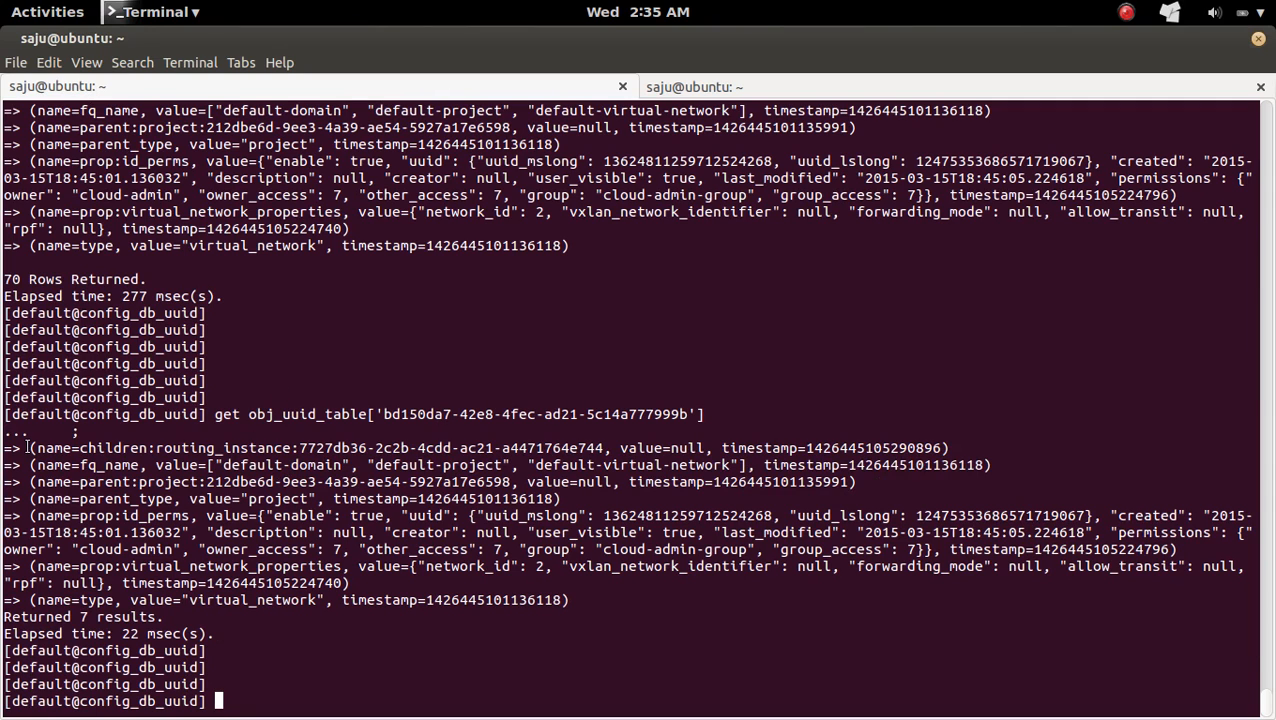
left_click_drag(27, 447, 506, 617)
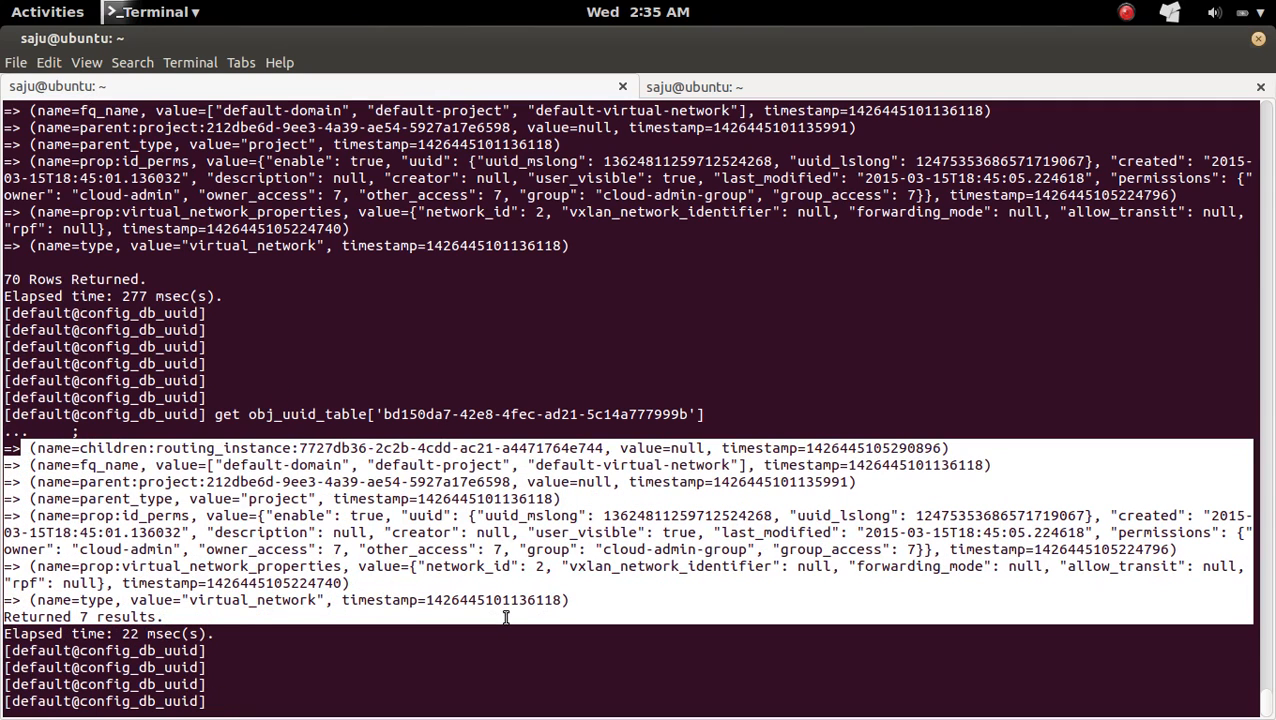
left_click(243, 404)
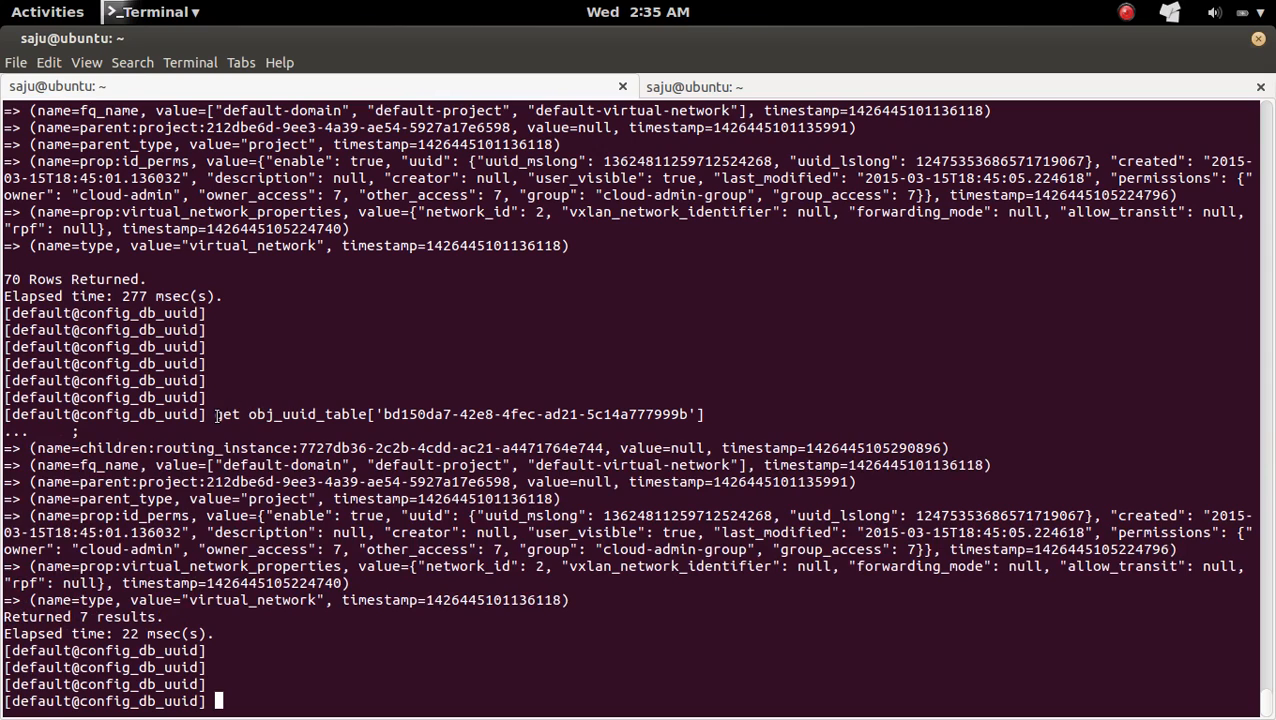
left_click_drag(215, 414, 371, 414)
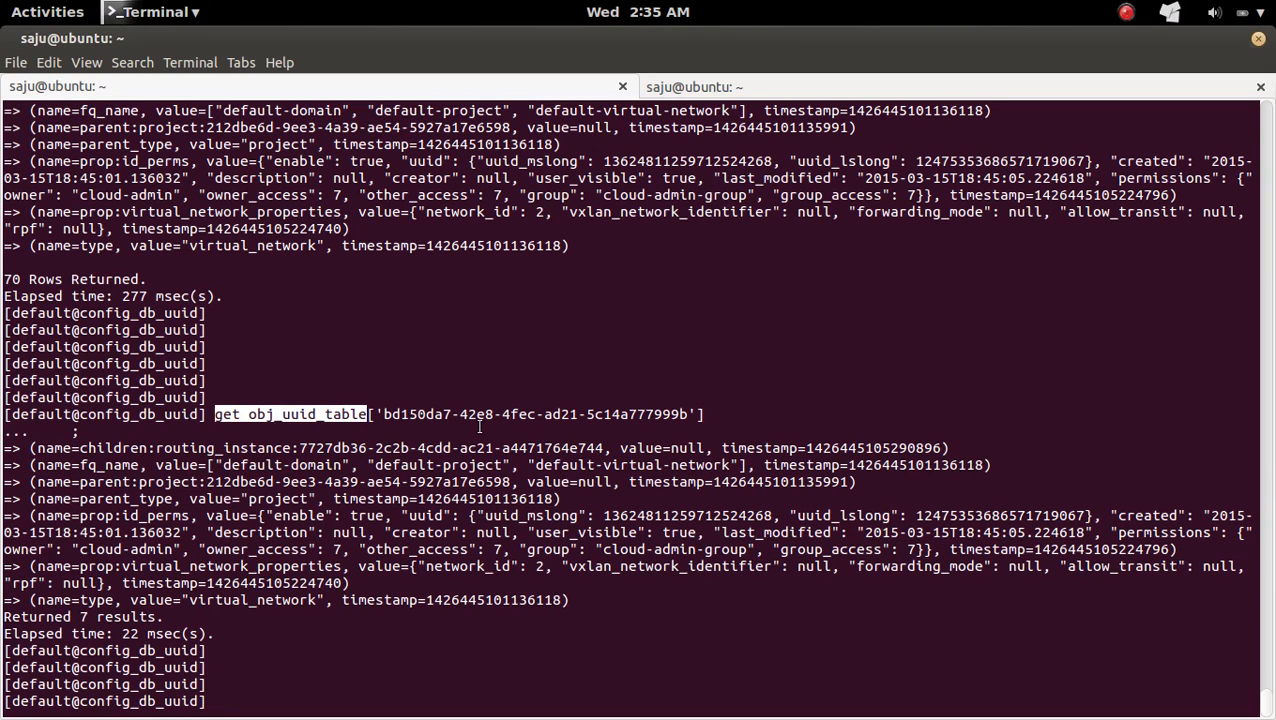
- Copy the blog's three 'ASSUME obj_uuid_table ... AS bytes;' reset lines
key("super")
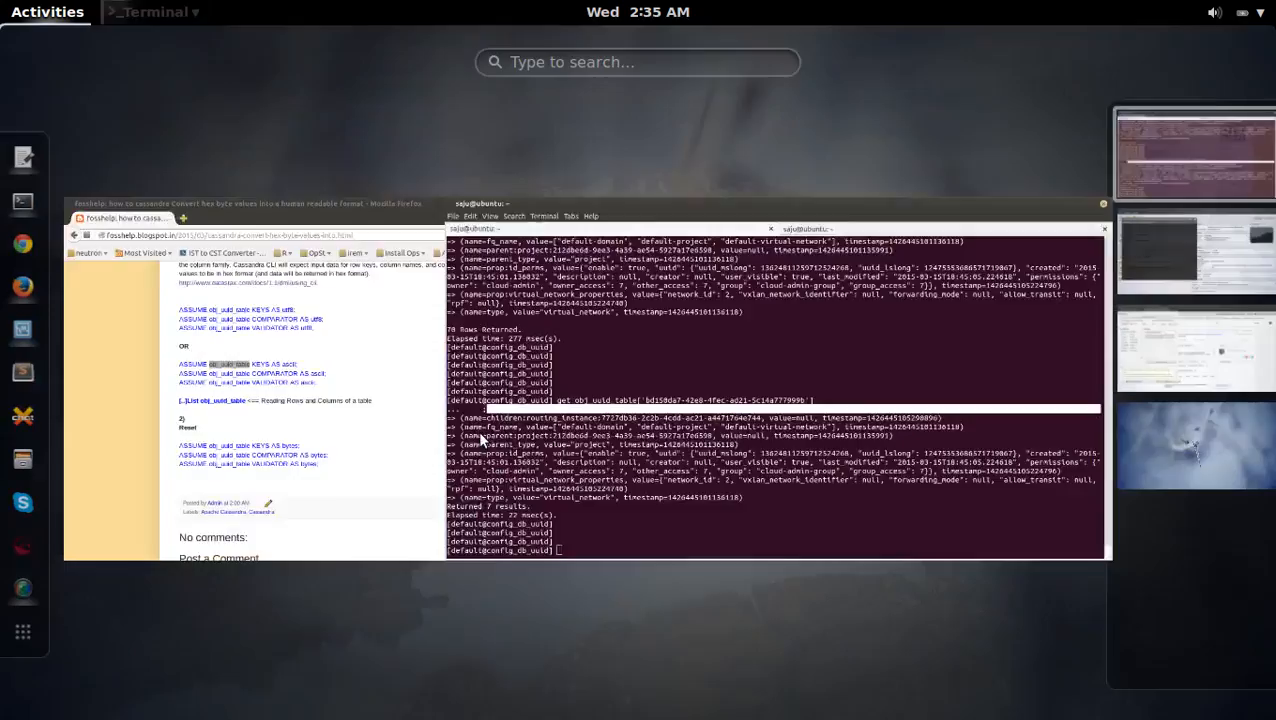
left_click(340, 400)
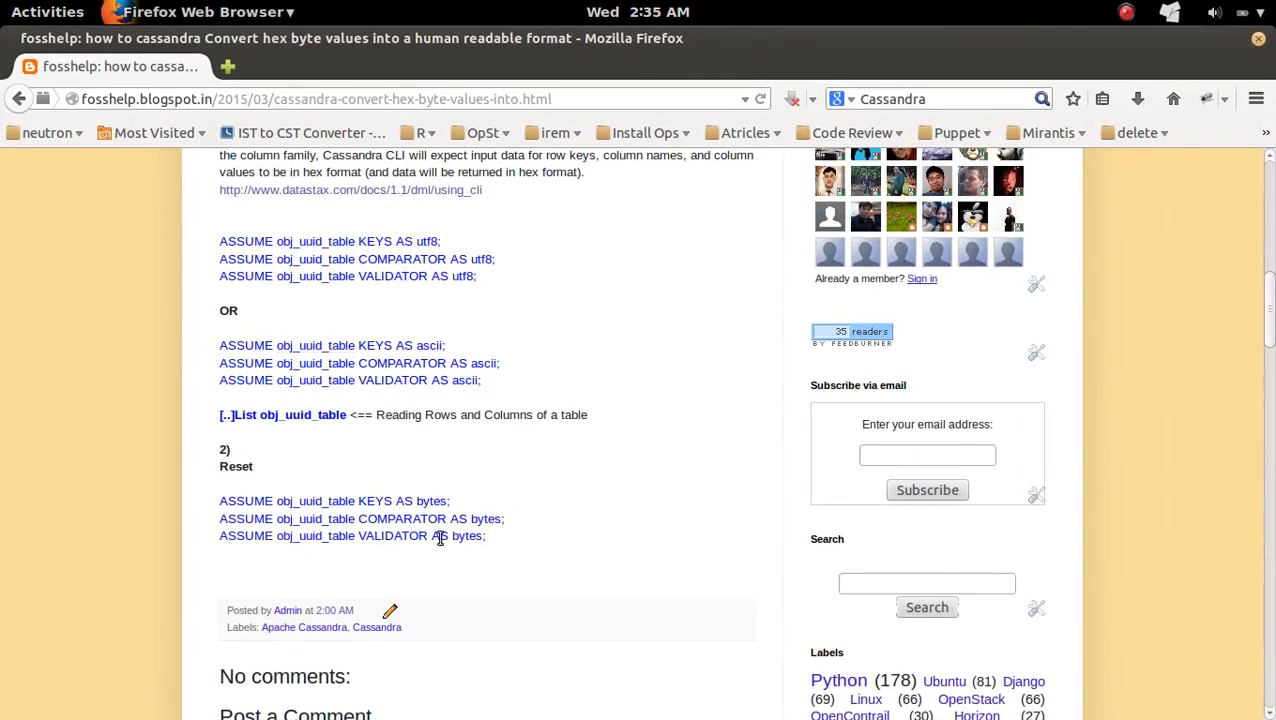
left_click_drag(487, 536, 220, 500)
right_click(237, 500)
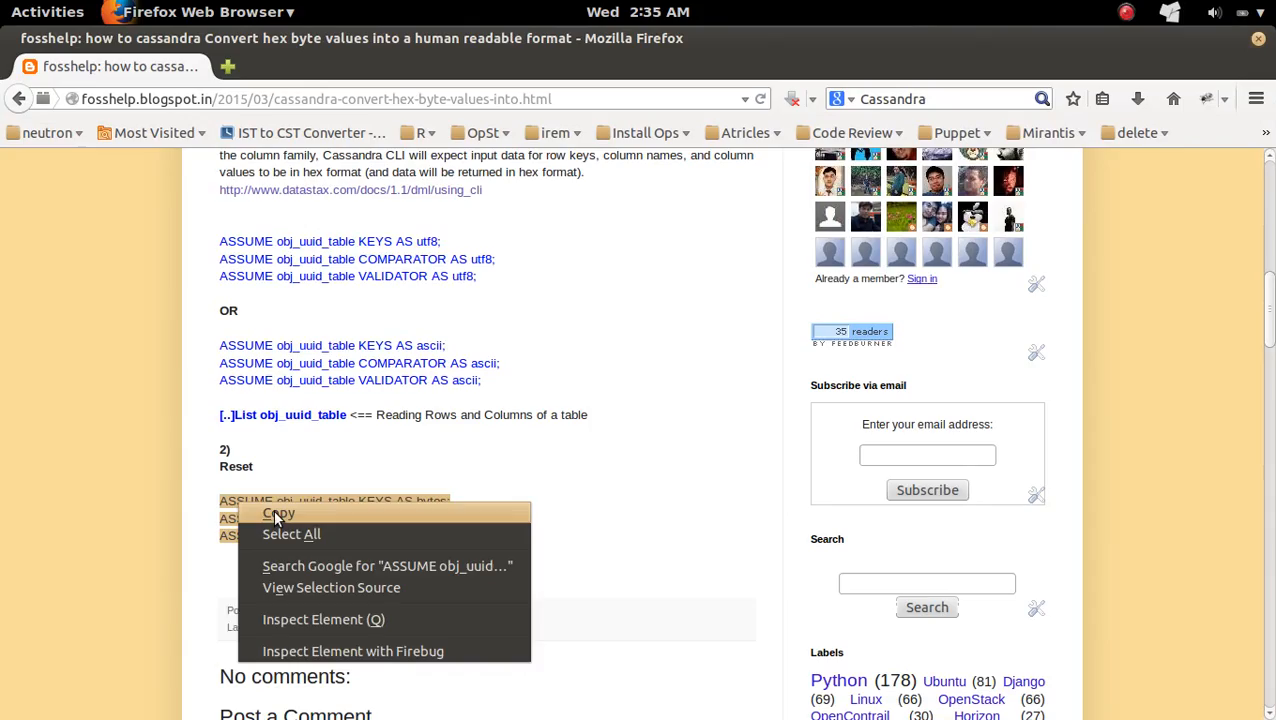
left_click(262, 513)
- Run the three bytes ASSUME lines in cassandra-cli, which now succeed
key("super")
left_click(718, 442)
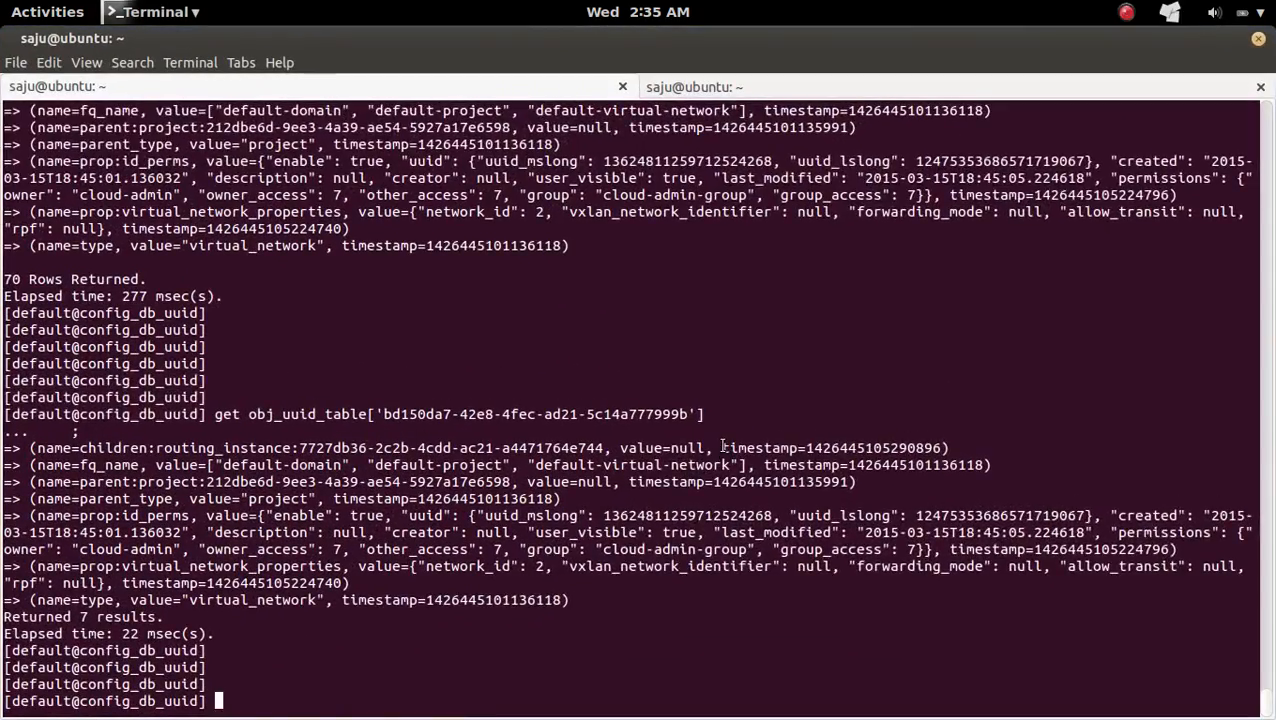
key("ctrl+shift+v")
key("Return")
key("Return")
key("Return")
key("Return")
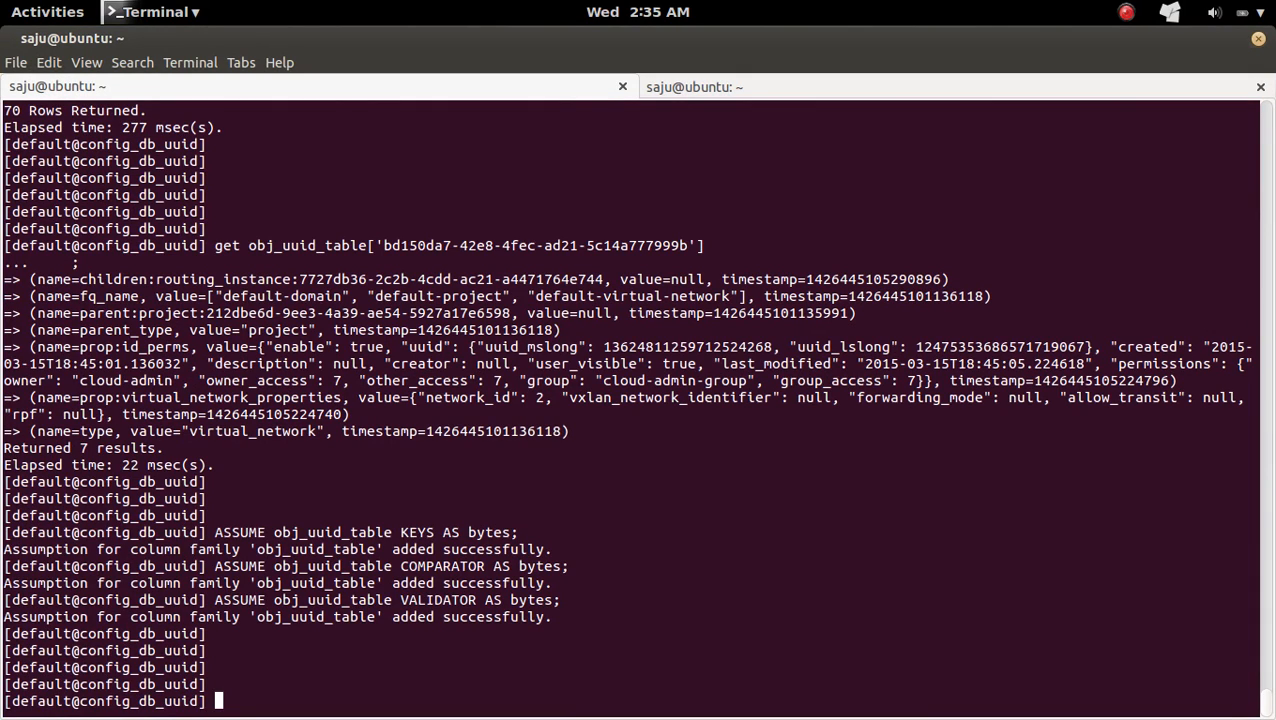
- Rerun the plain-key get from history, which fails to parse the key as hex bytes
key("Up")
key("Up")
key("Up")
key("Up")
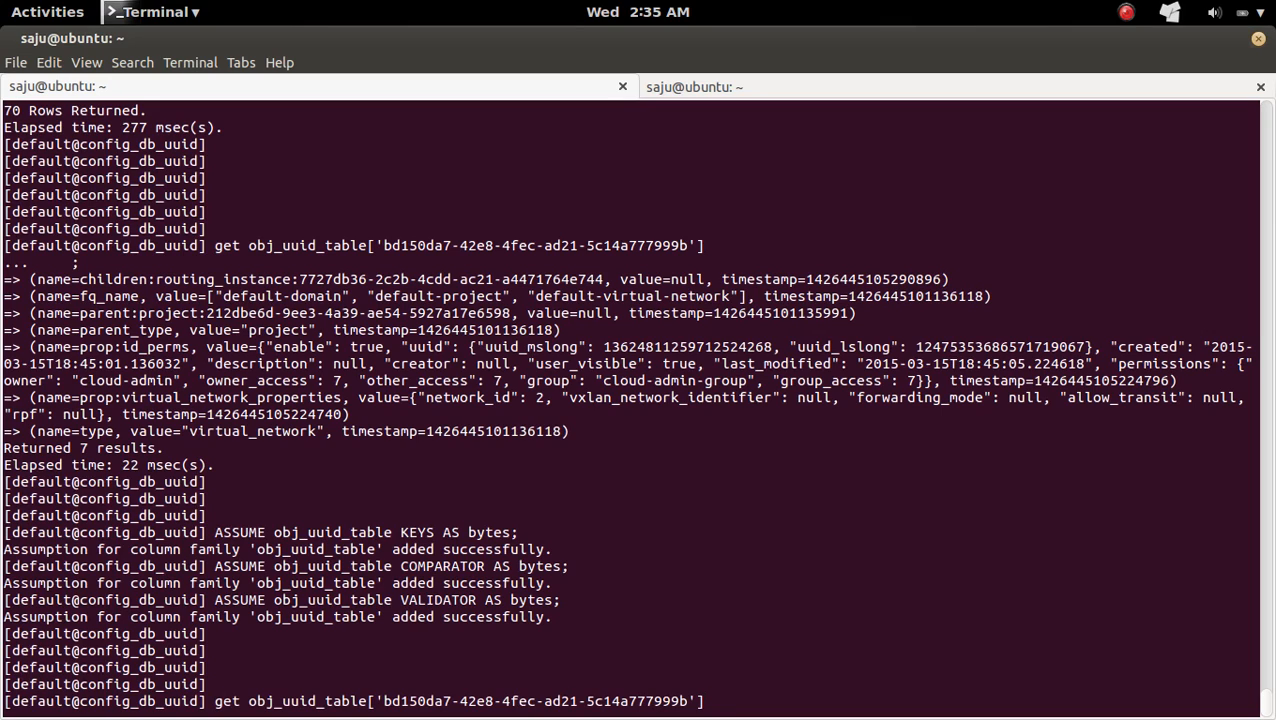
key("Return")
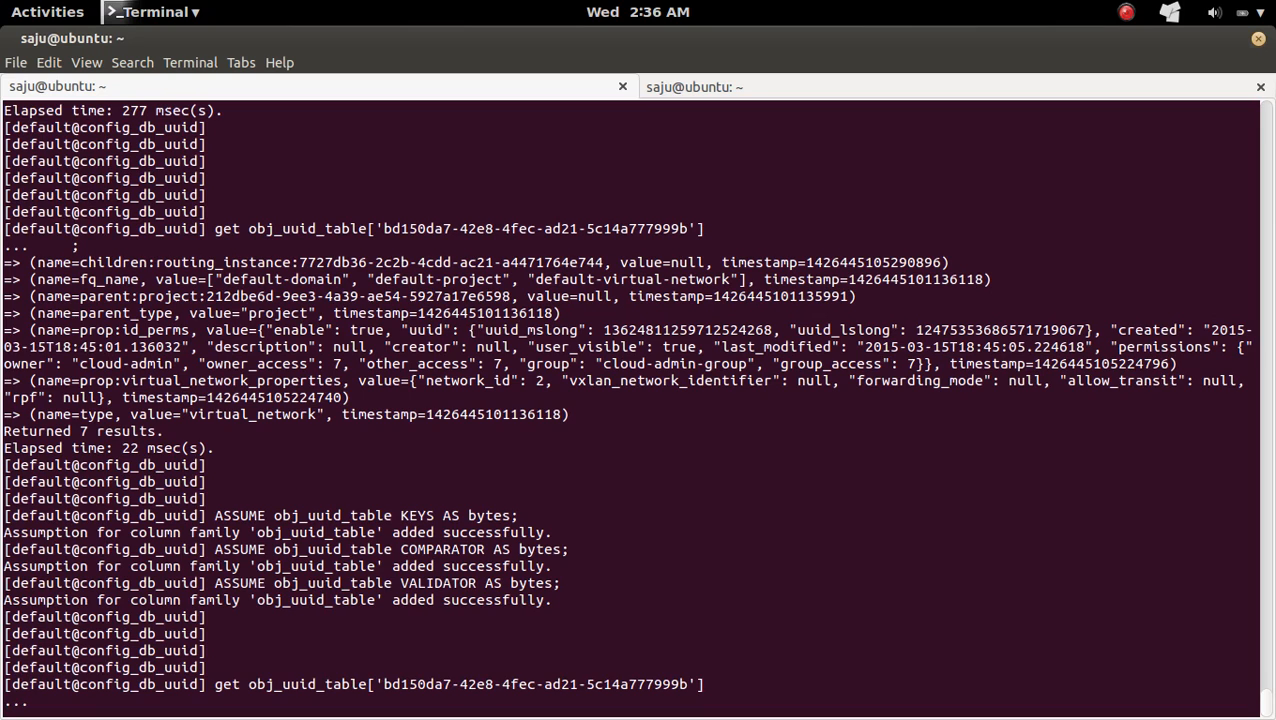
type(";")
key("Return")
key("Return")
key("Return")
key("Return")
key("Return")
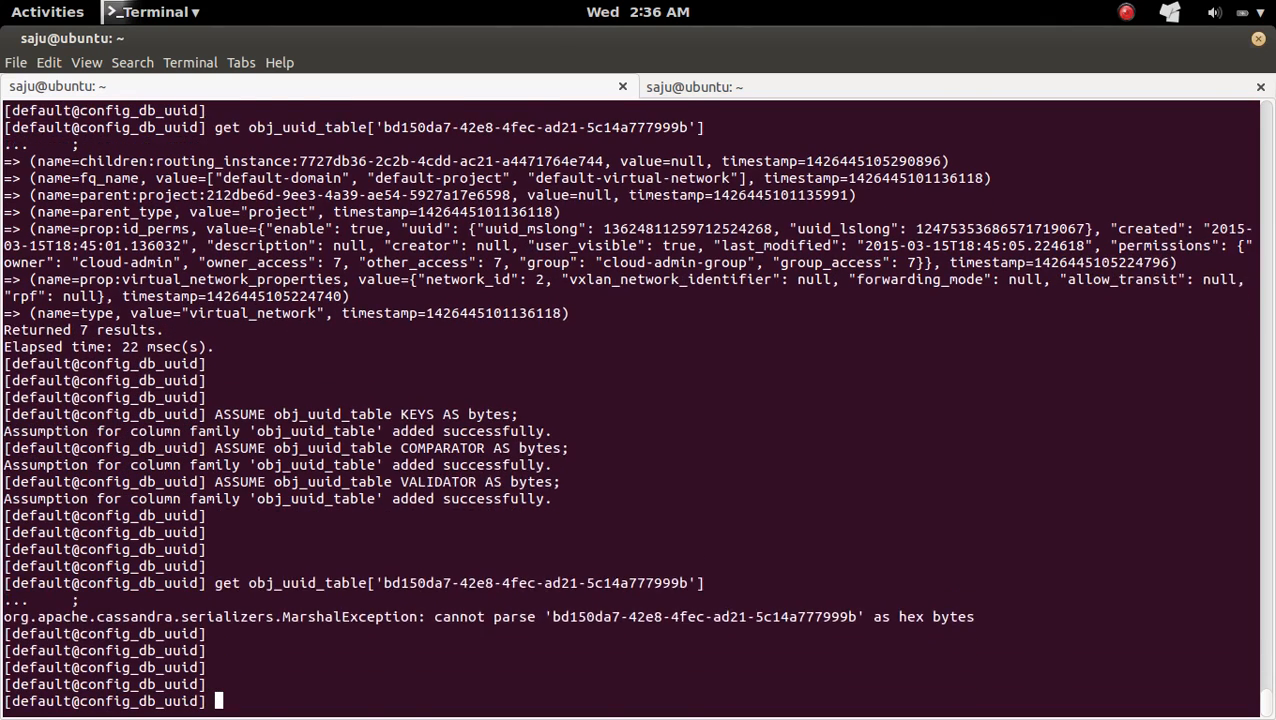
key("Return")
- Retry the get with a utf8 prefix before the key, which still fails
key("Up")
key("Left")
key("Left")
key("Left")
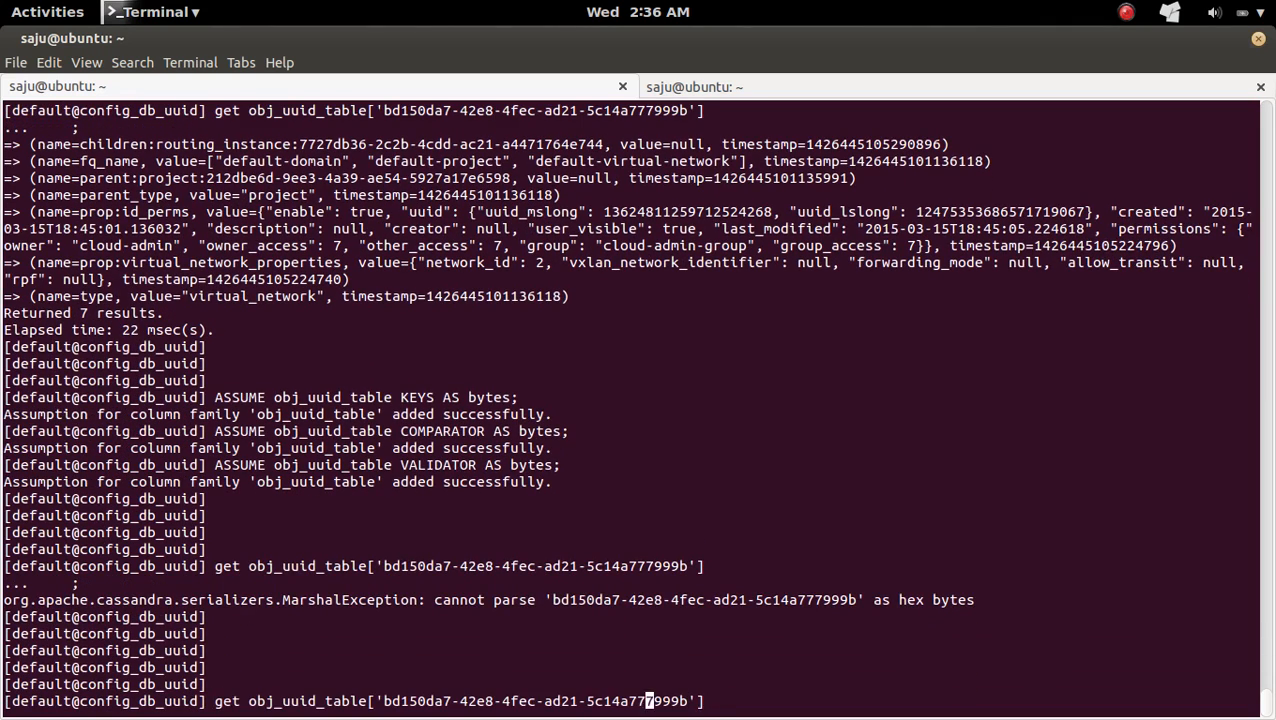
key("ctrl+Left")
key("ctrl+Left")
key("ctrl+Left")
key("ctrl+Left")
key("Left")
type("utf")
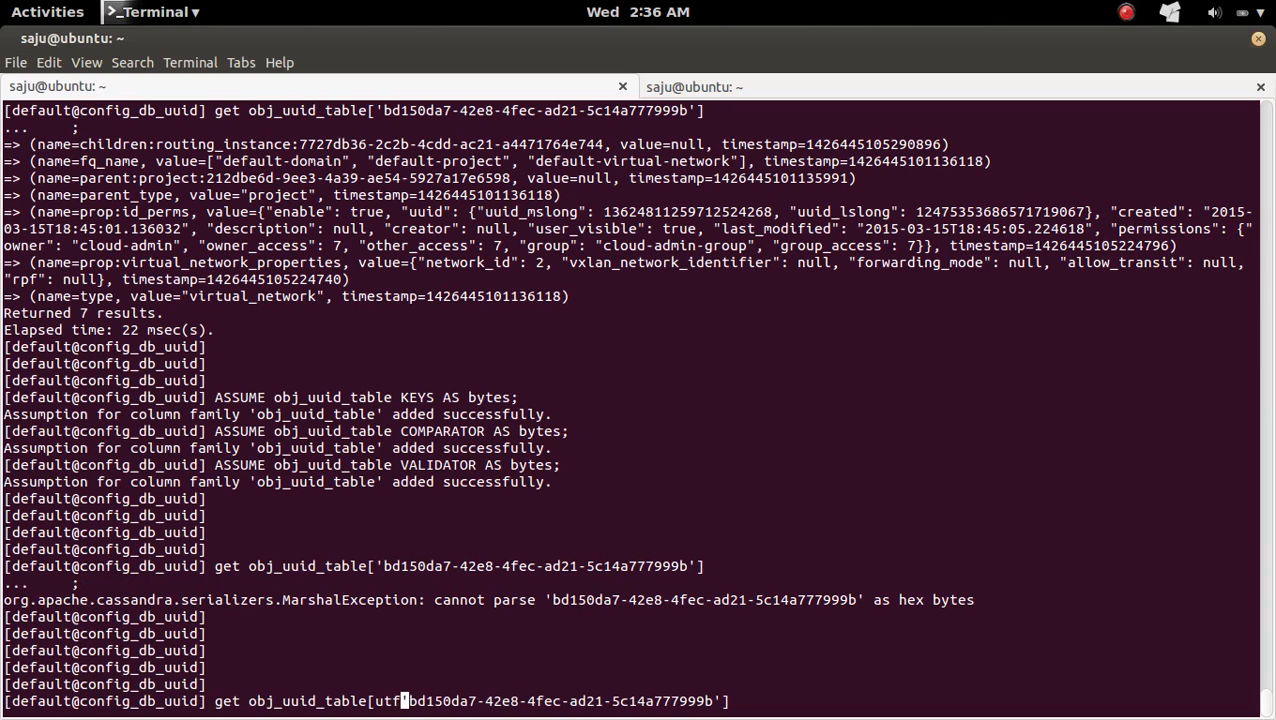
type("8")
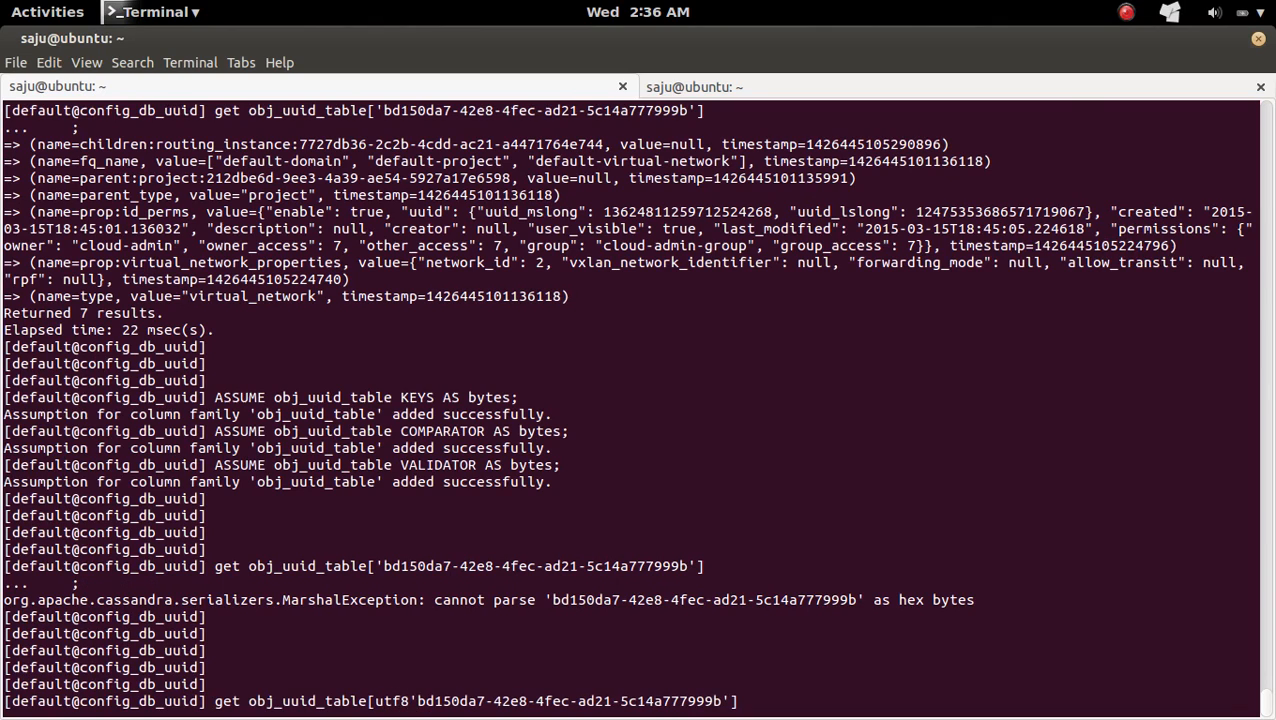
key("Return")
type(";")
key("Return")
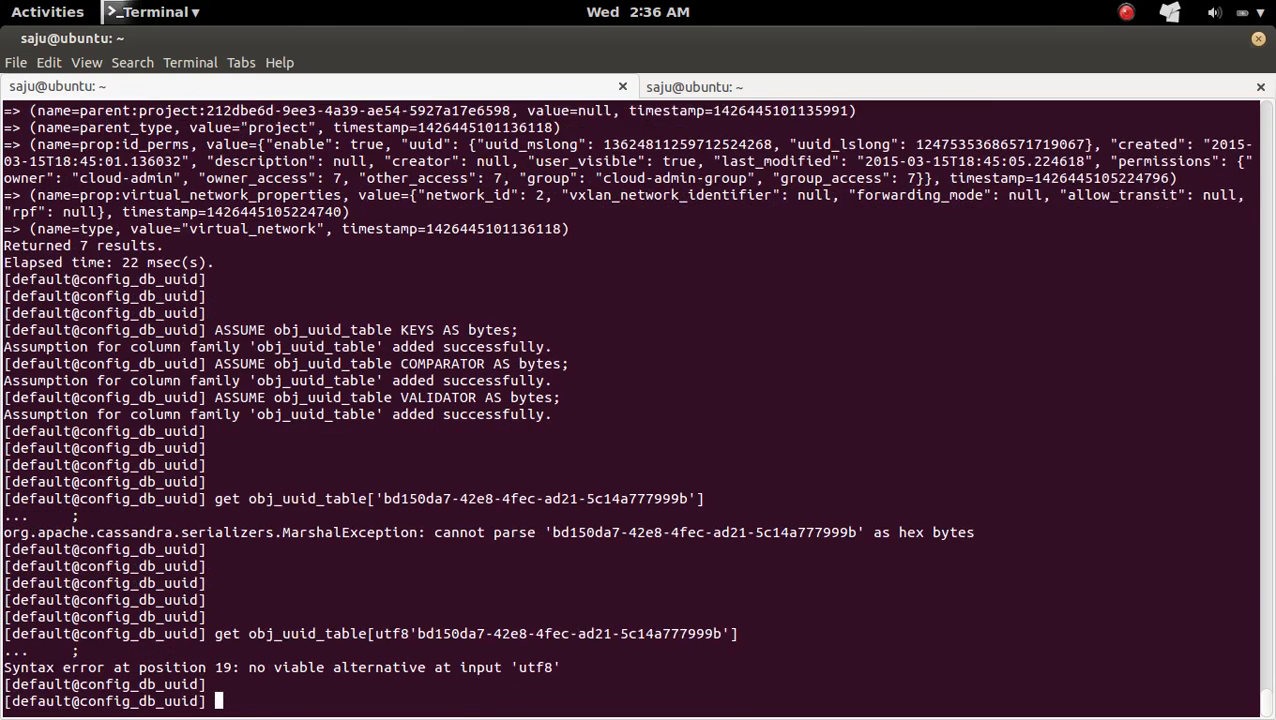
type(";")
- Edit the key to utf8('bd150da7-42e8-4fec-ad21-5c14a777999b') and submit the get
key("Up")
key("Left")
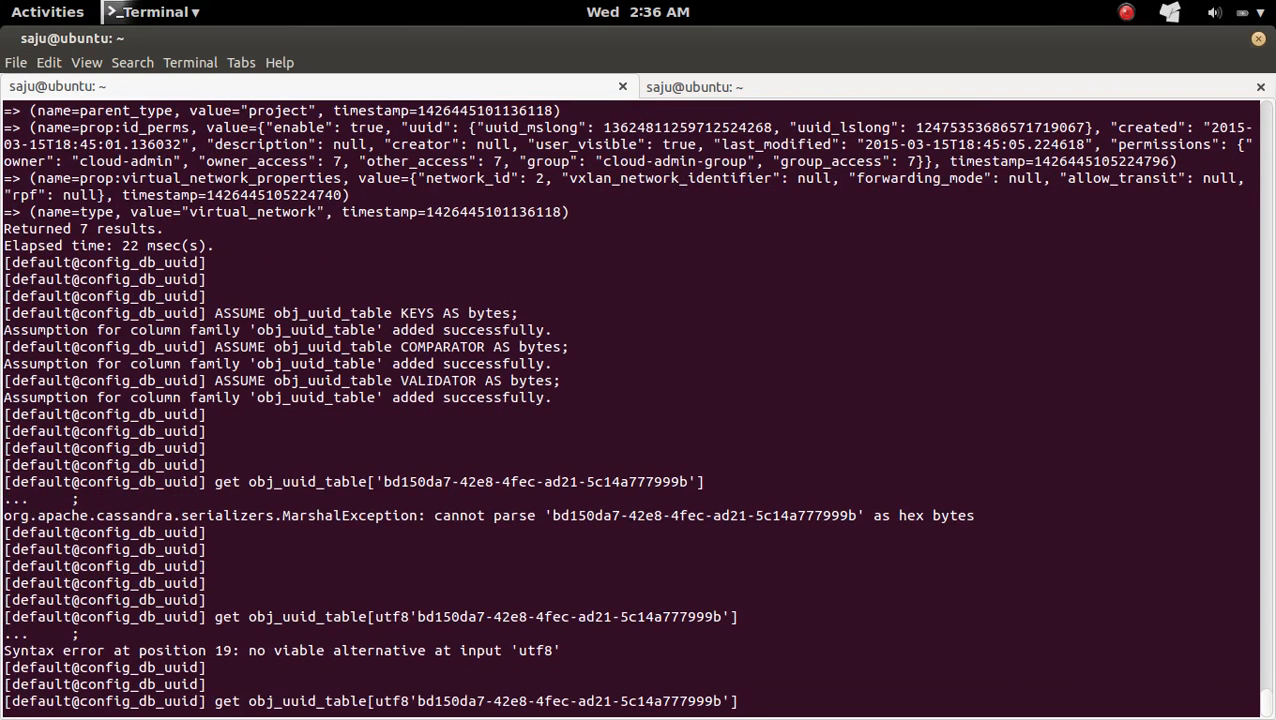
type(")")
key("Left")
key("Left")
key("Left")
key("Left")
key("Left")
key("Left")
key("Left")
key("Left")
key("Left")
key("Left")
type("(")
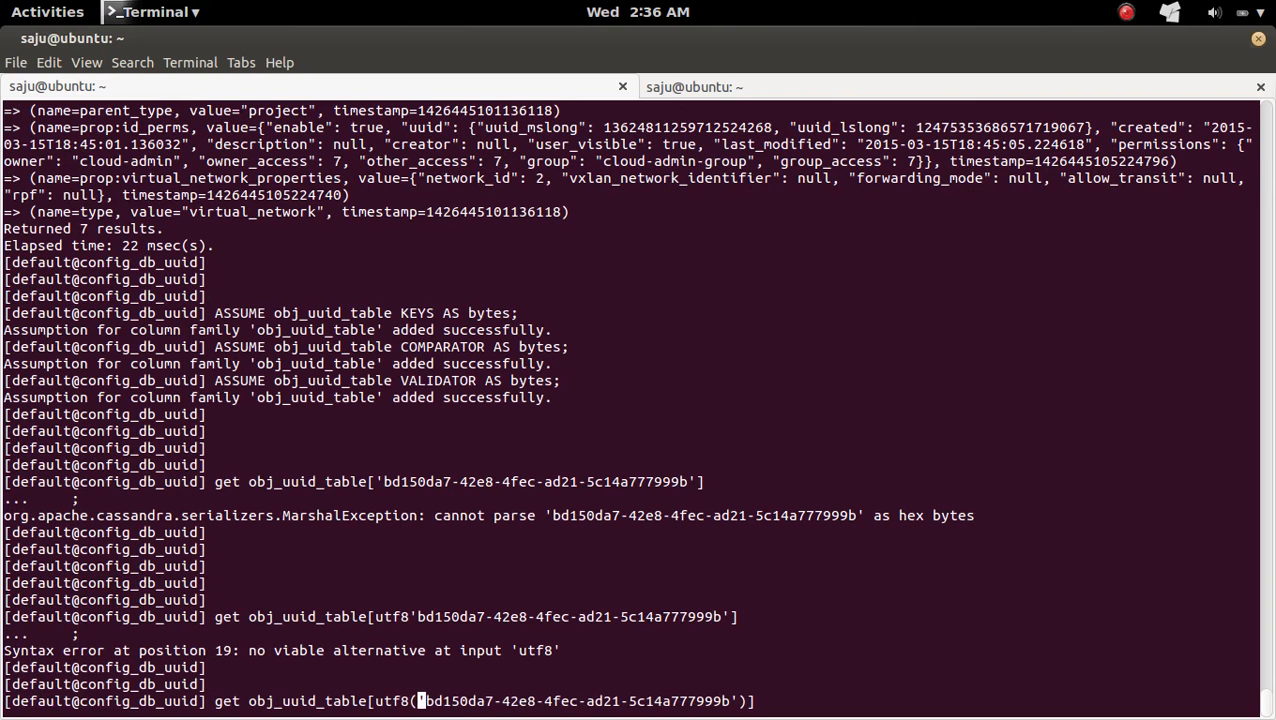
key("Return")
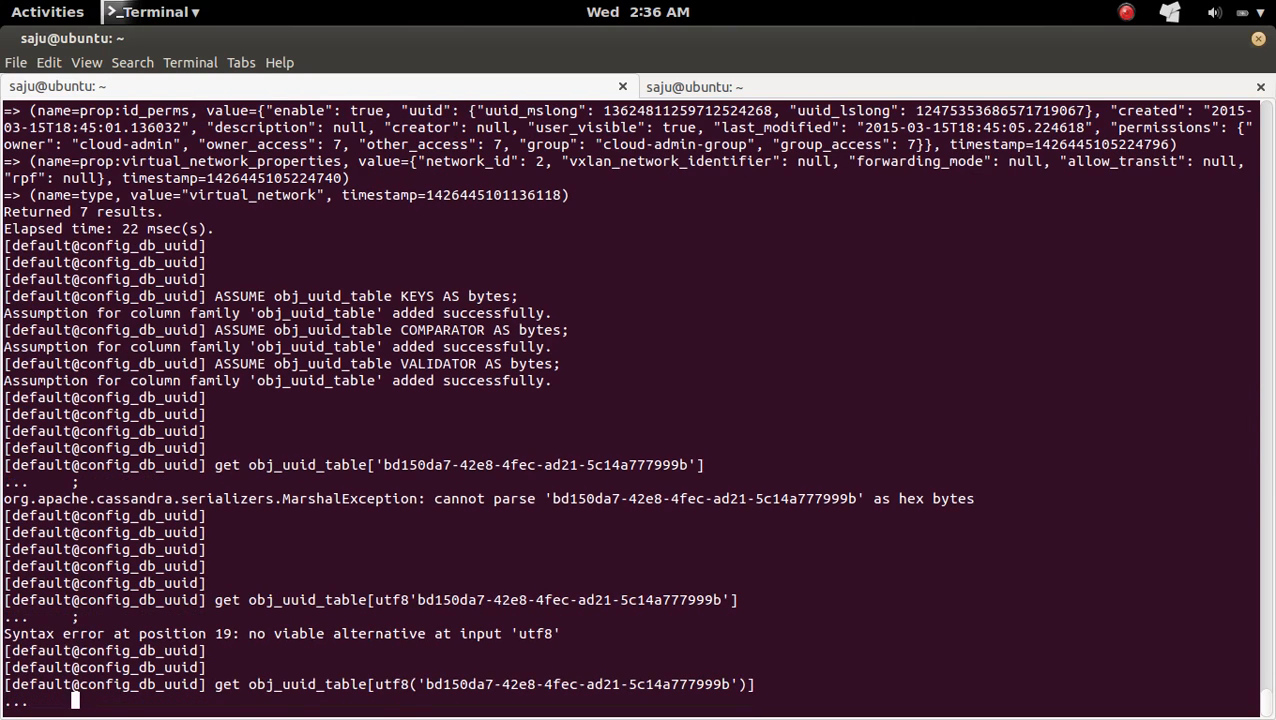
type(";")
- Run the utf8()-keyed get and look over its seven hex-encoded result columns
key("Return")
key("Return")
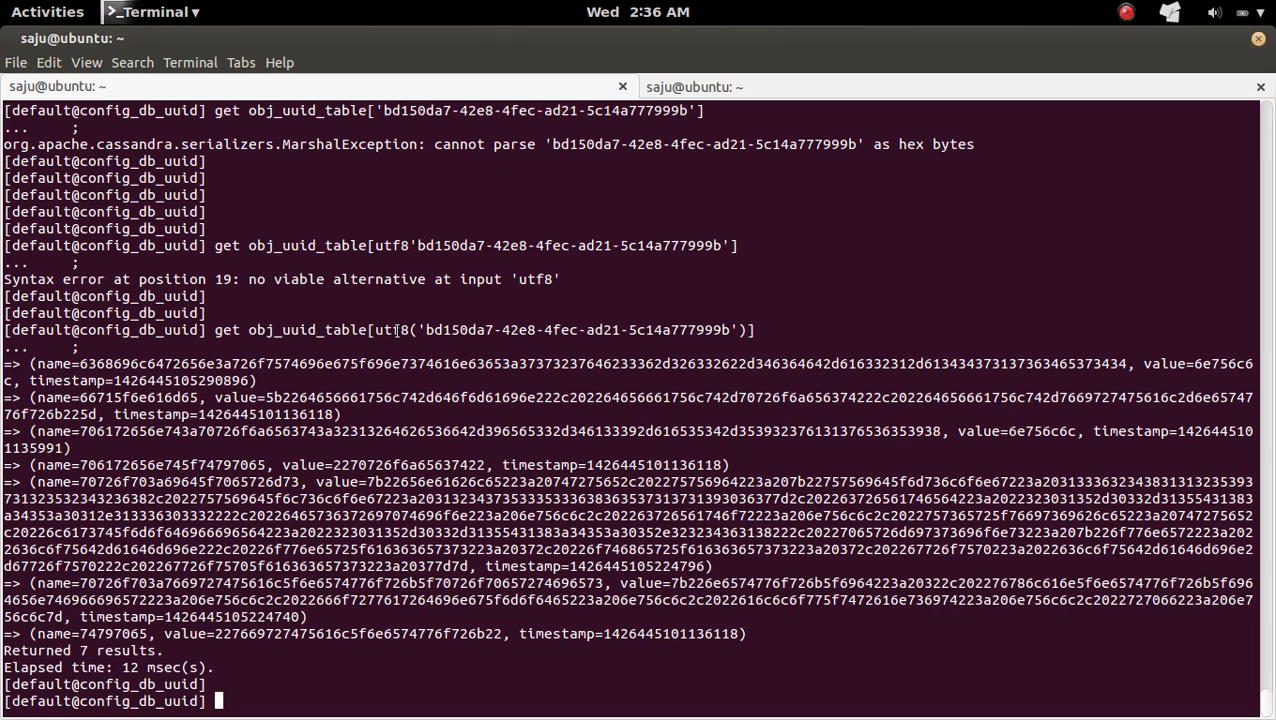
mouse_move(393, 329)
left_mouse_down()
mouse_move(412, 329)
mouse_move(378, 329)
left_mouse_up()
left_click_drag(420, 329, 738, 329)
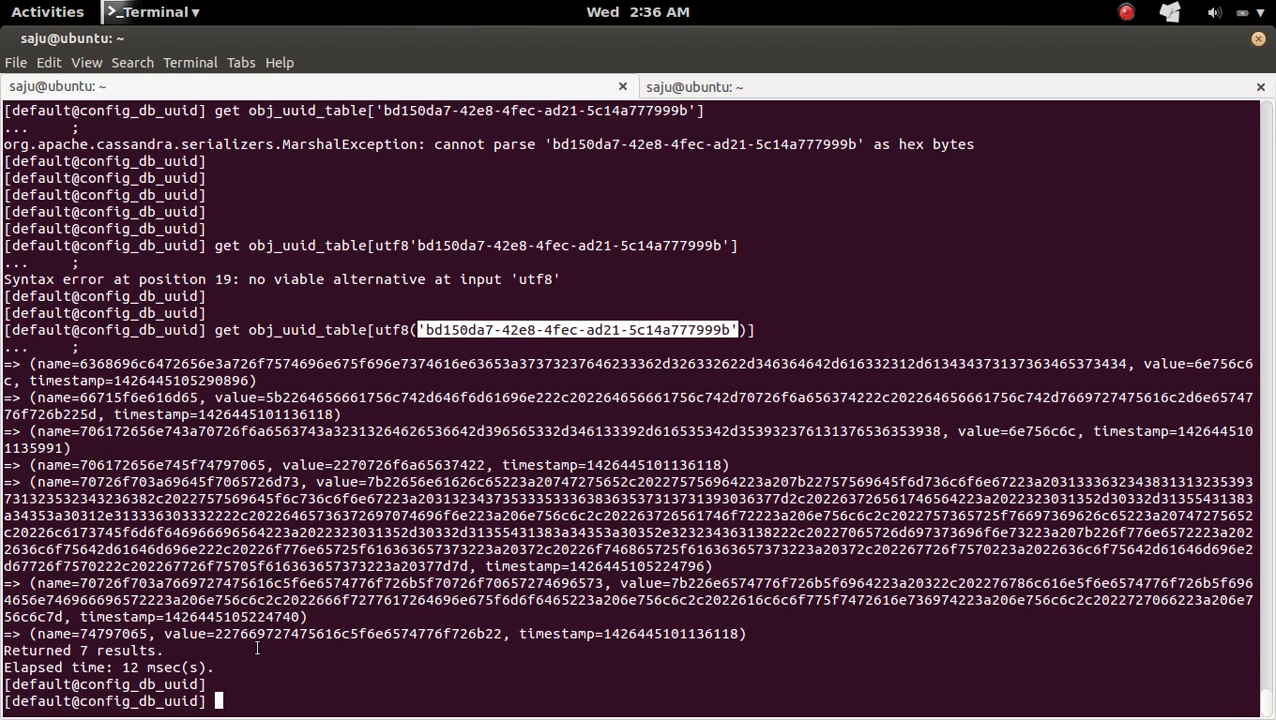
left_click_drag(258, 652, 2, 343)
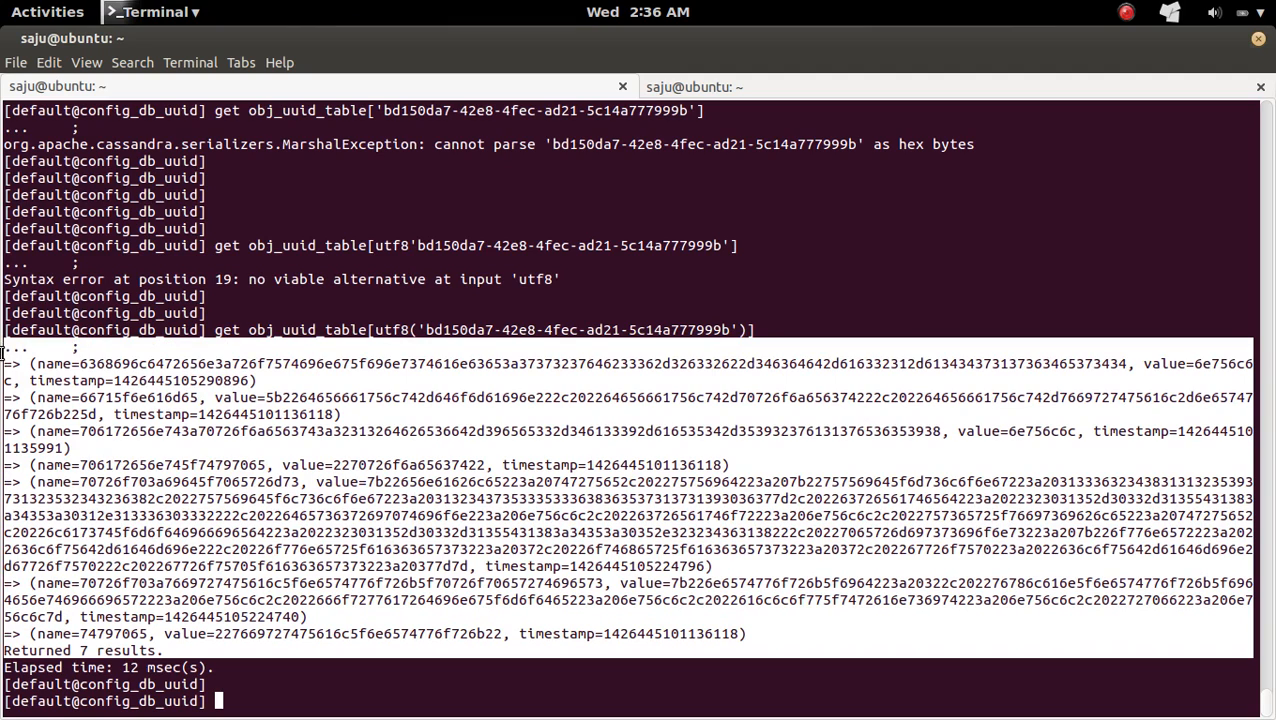
left_click(456, 509)
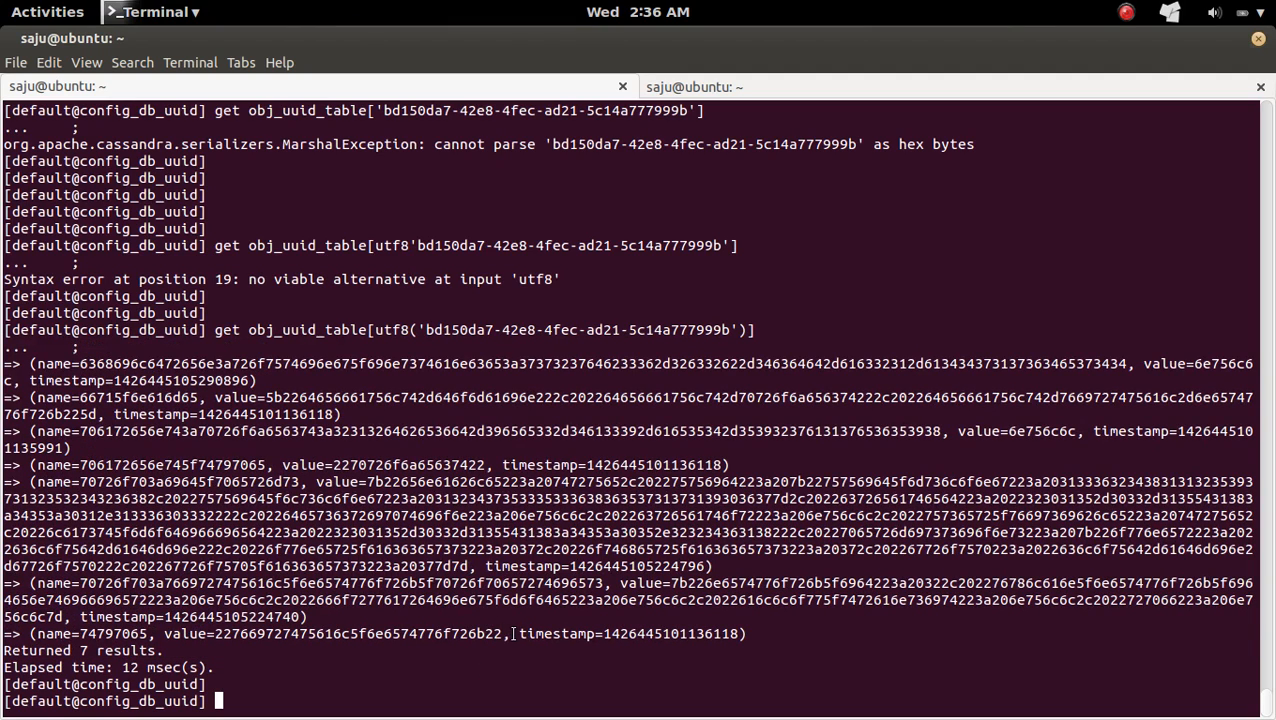
left_click_drag(512, 633, 2, 362)
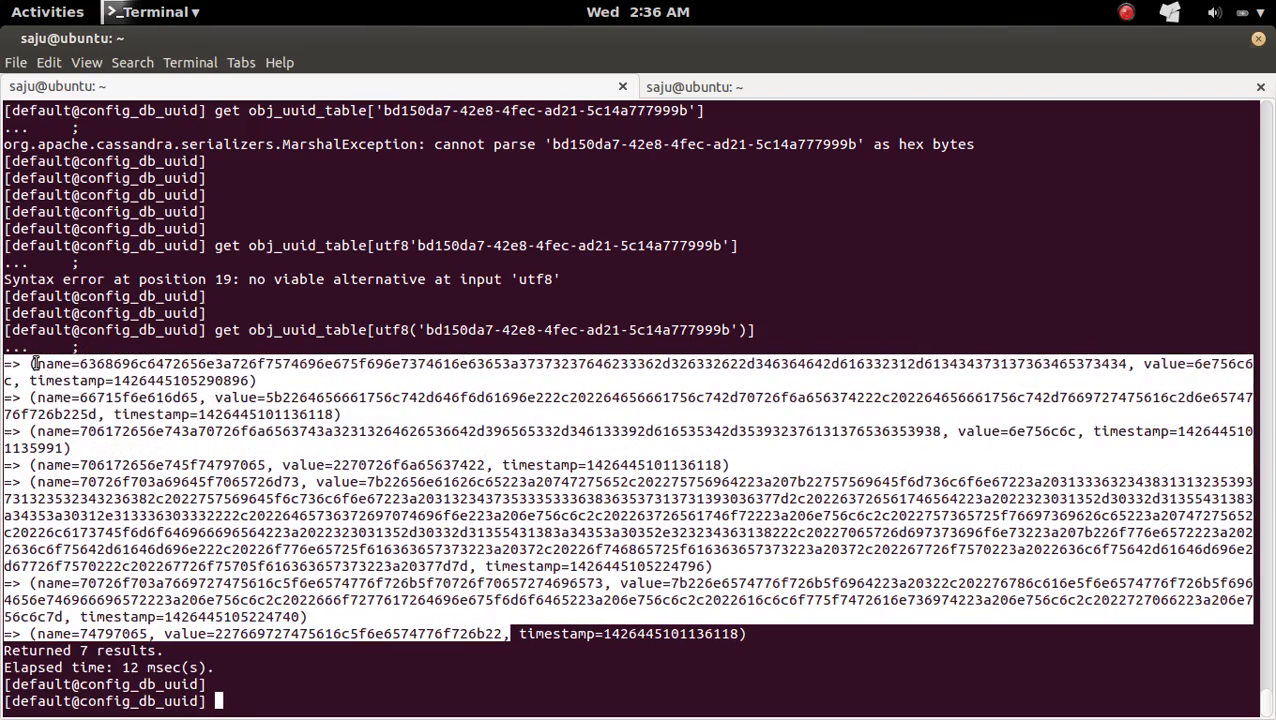
- Return to the blog post and select its three utf8 ASSUME lines
key("super")
left_click(214, 377)
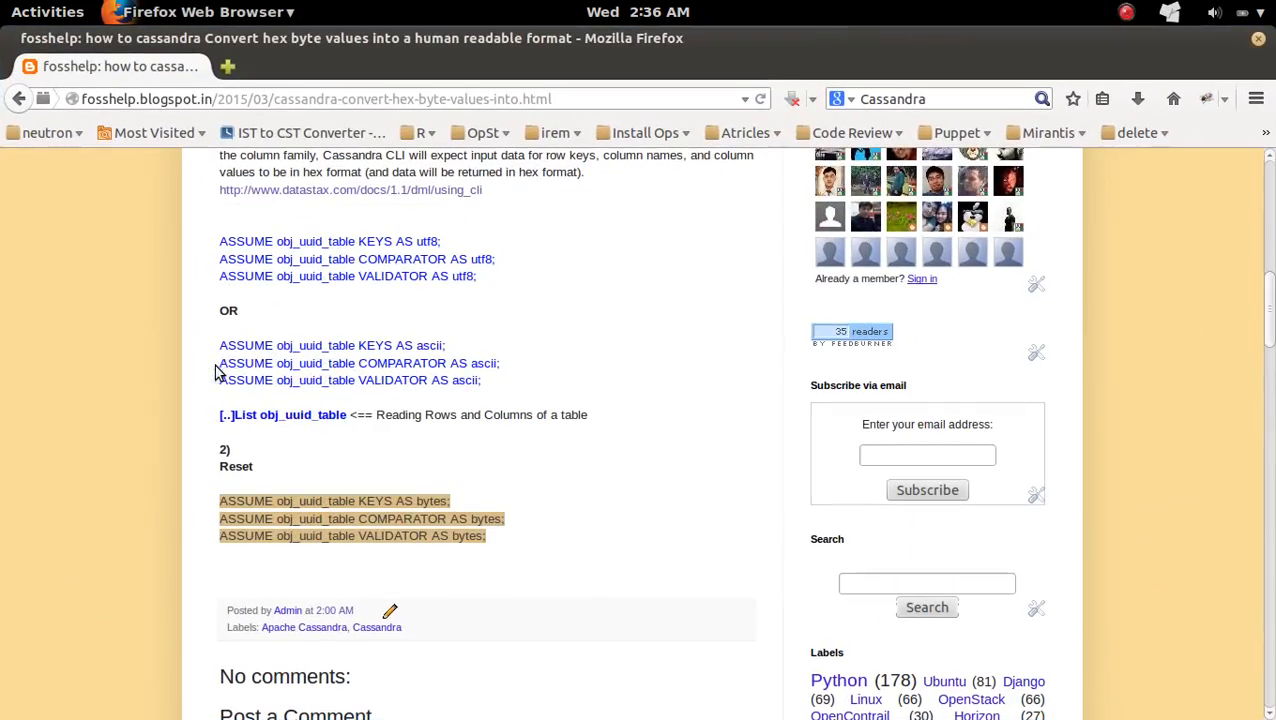
left_click_drag(480, 278, 212, 249)
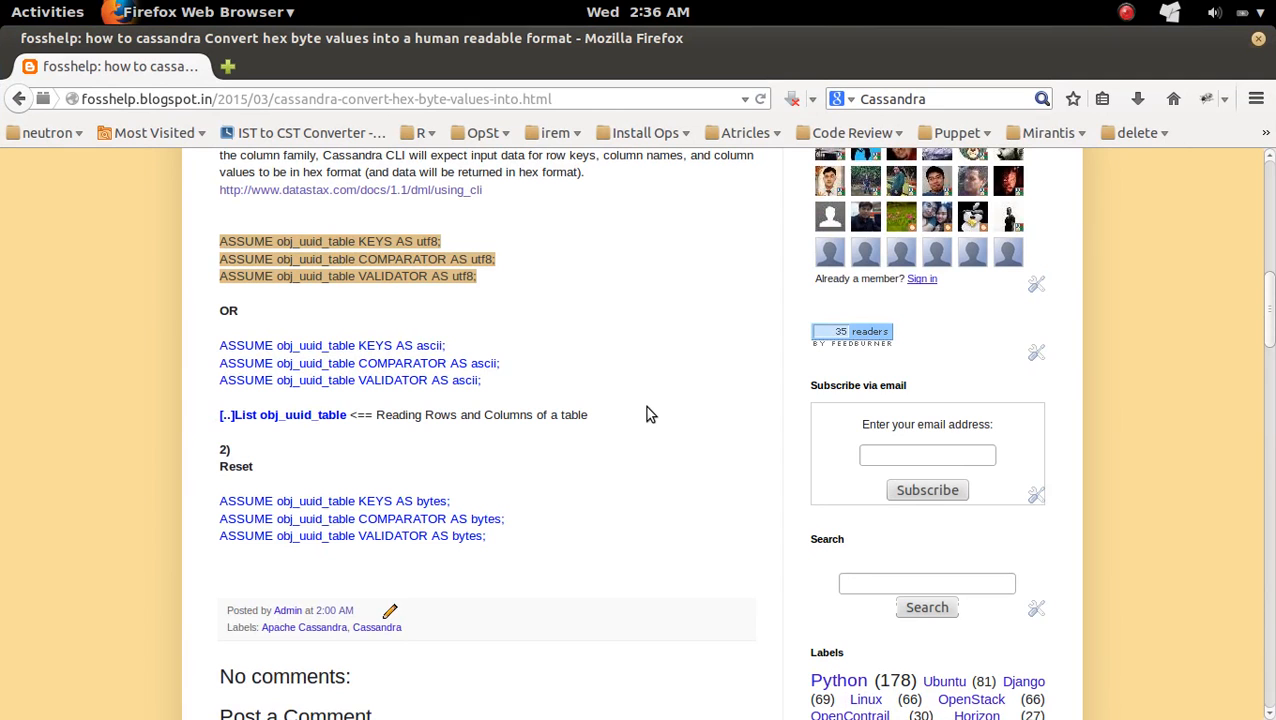